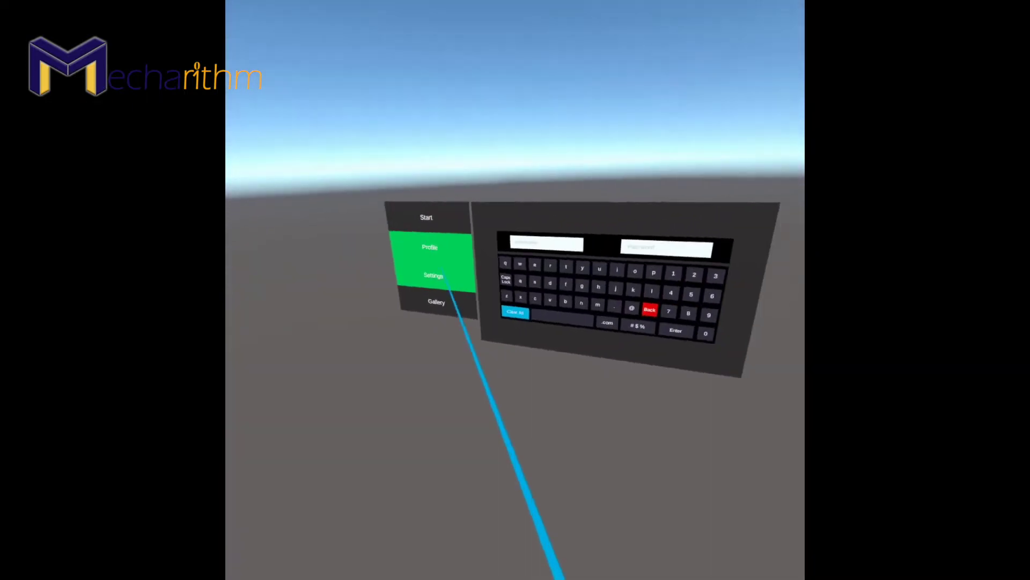
Open the Gallery page of the VR menu and look over its items.
click(434, 276)
click(437, 302)
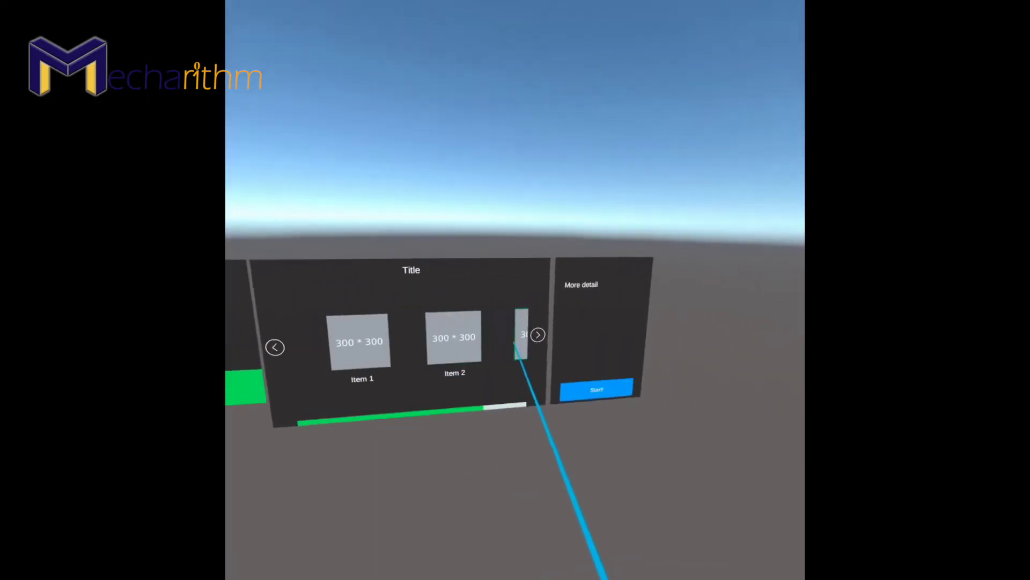
click(437, 345)
On the VR menu's Settings page, set Volume to High and cycle Interaction back to Left hand.
click(587, 331)
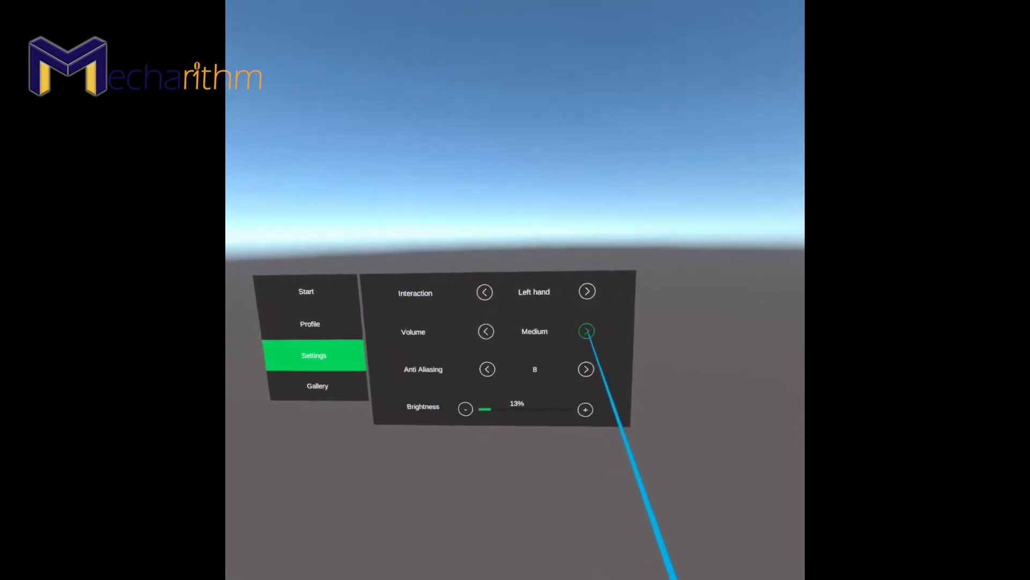
click(587, 330)
click(587, 291)
click(587, 290)
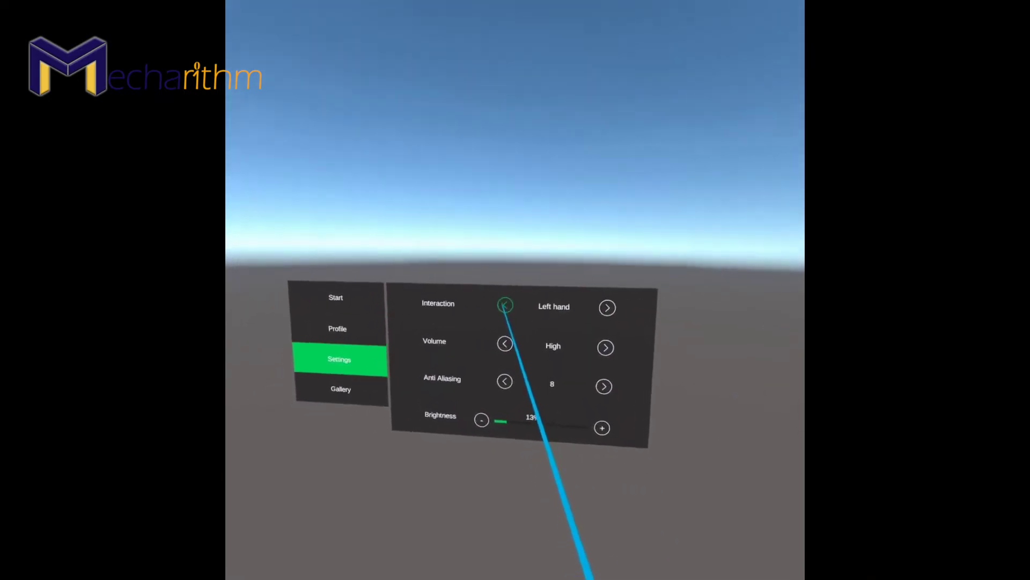
Open the Profile page, enter text in the username field with the virtual keyboard, and go to the Start page.
click(337, 328)
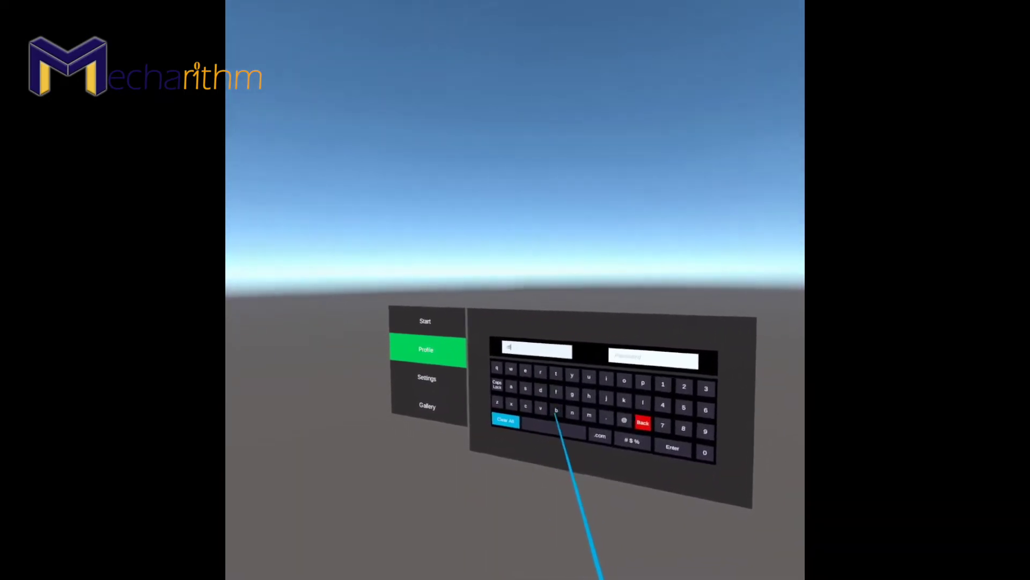
text(mecharithm)
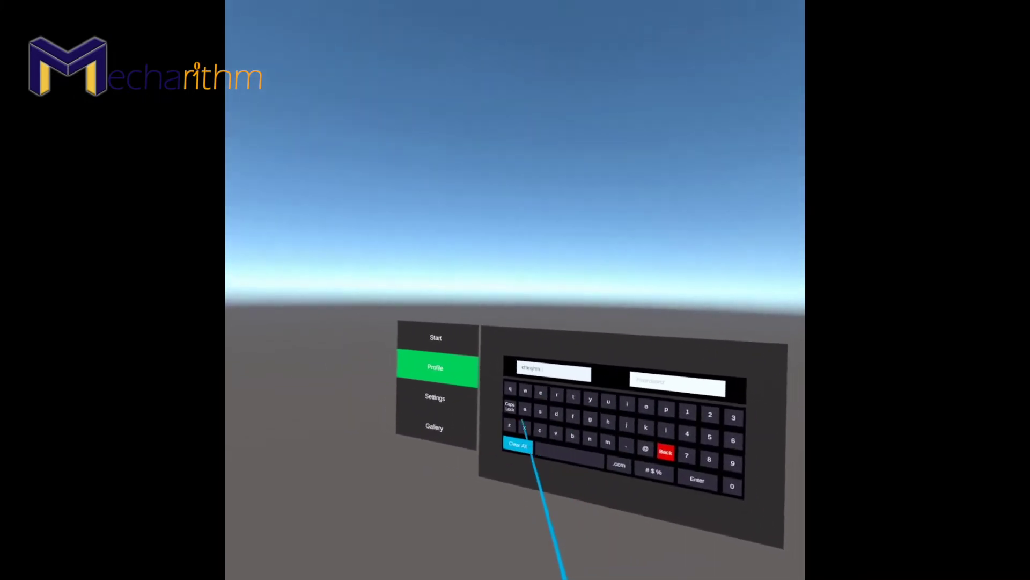
click(436, 338)
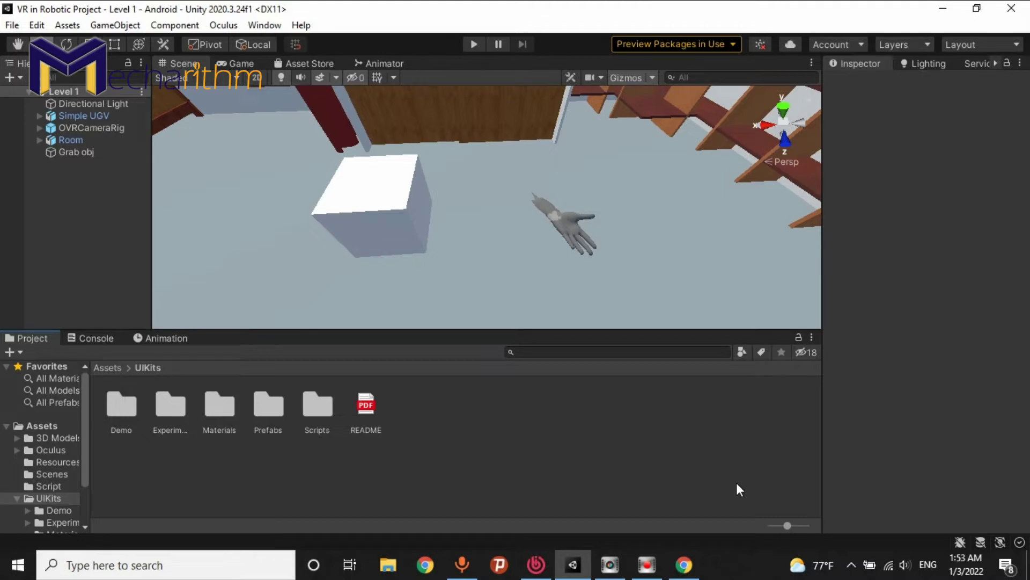
Switch to Chrome and examine the VR UIKit preview images on the Unity Asset Store page, including the Radial Menu one.
click(683, 565)
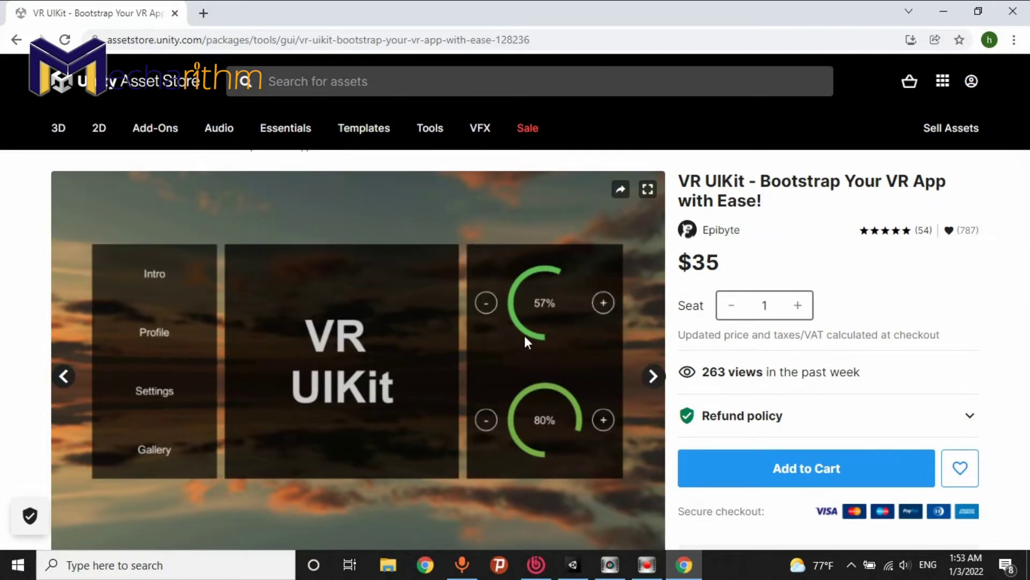
scroll(463, 348, down, 1)
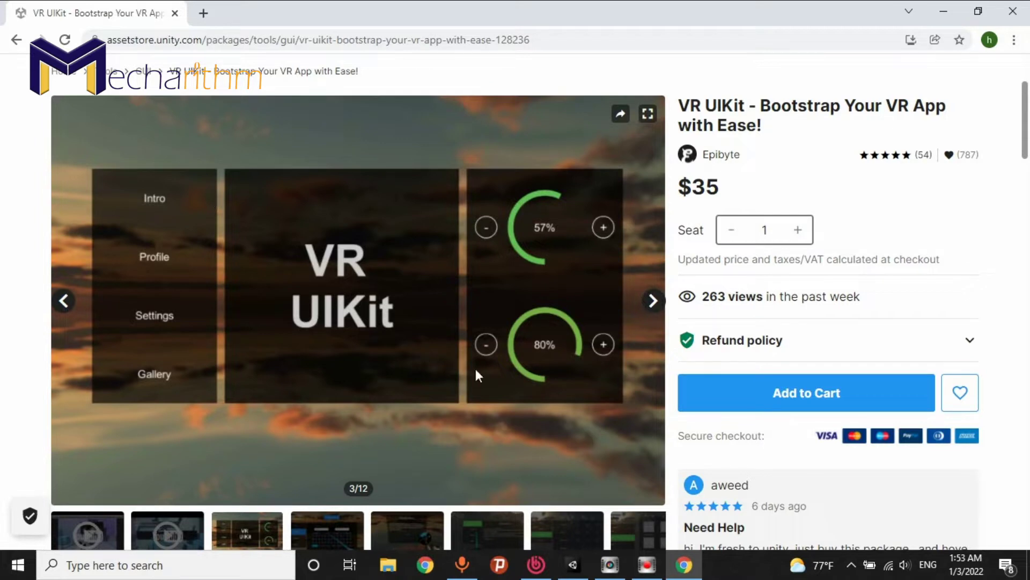
scroll(510, 392, down, 3)
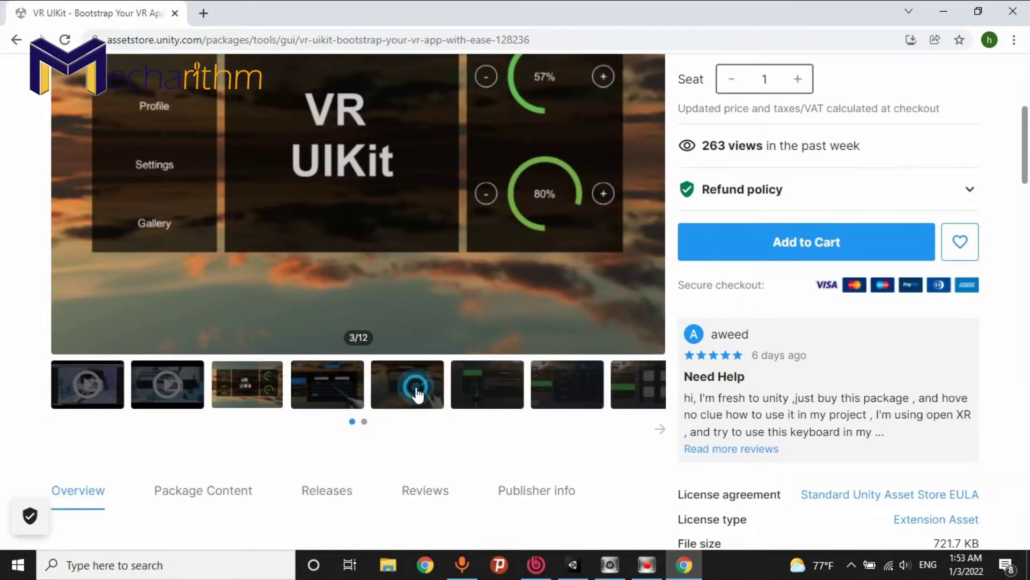
click(418, 394)
scroll(478, 298, up, 3)
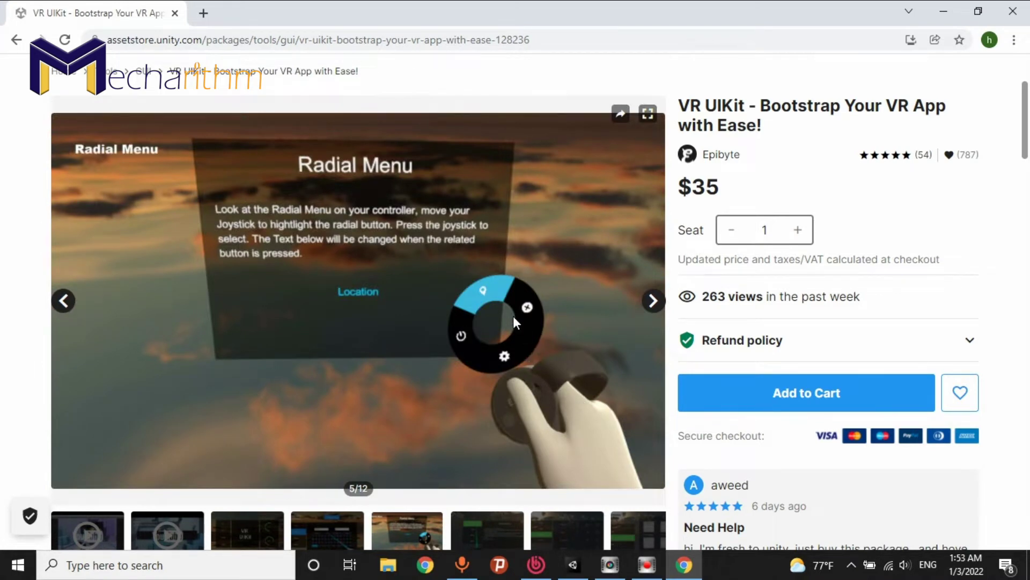
Read the VR UIKit description for its components and supported platforms, and check the package price.
scroll(513, 316, down, 10)
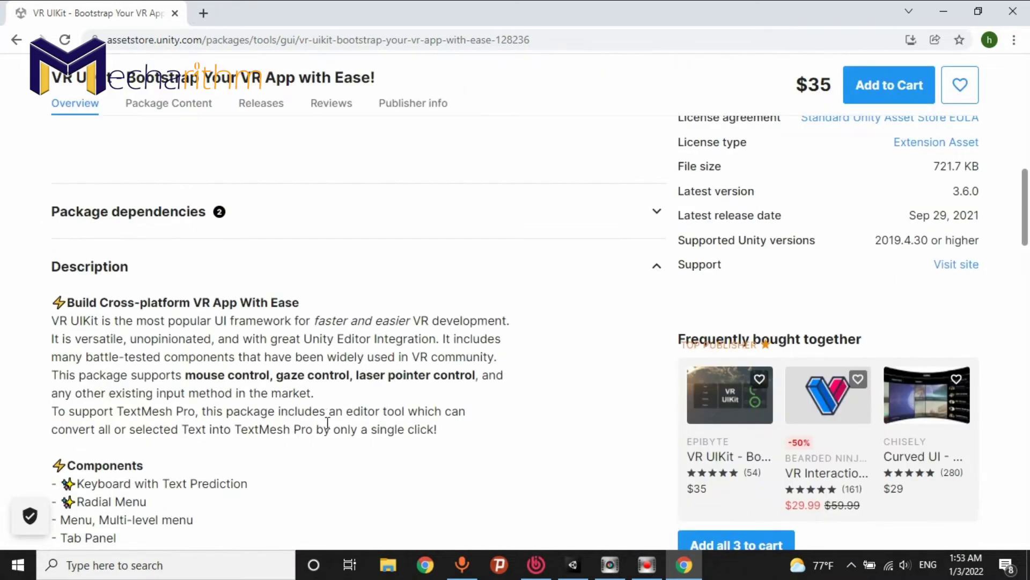
scroll(218, 397, down, 3)
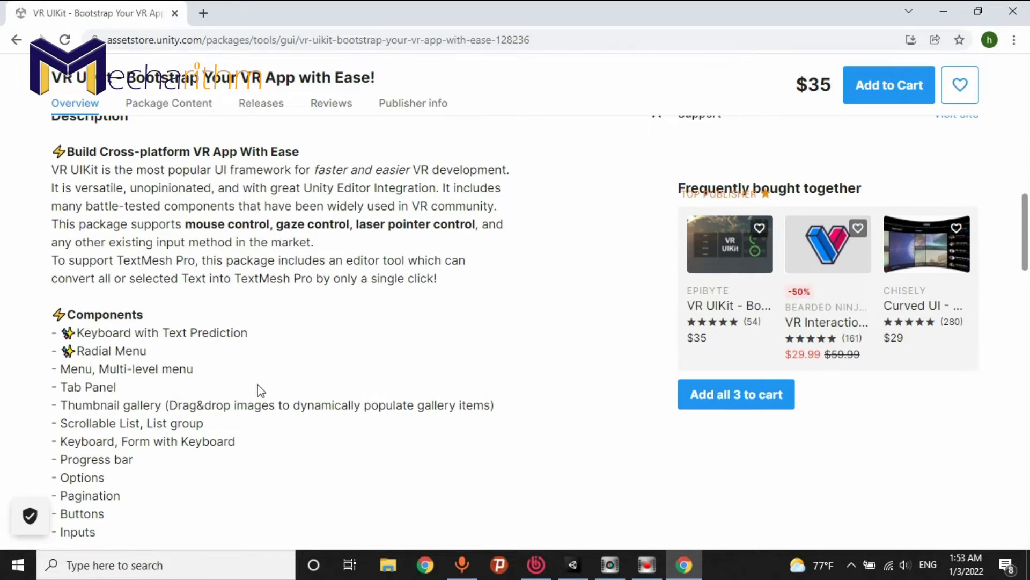
scroll(285, 352, down, 4)
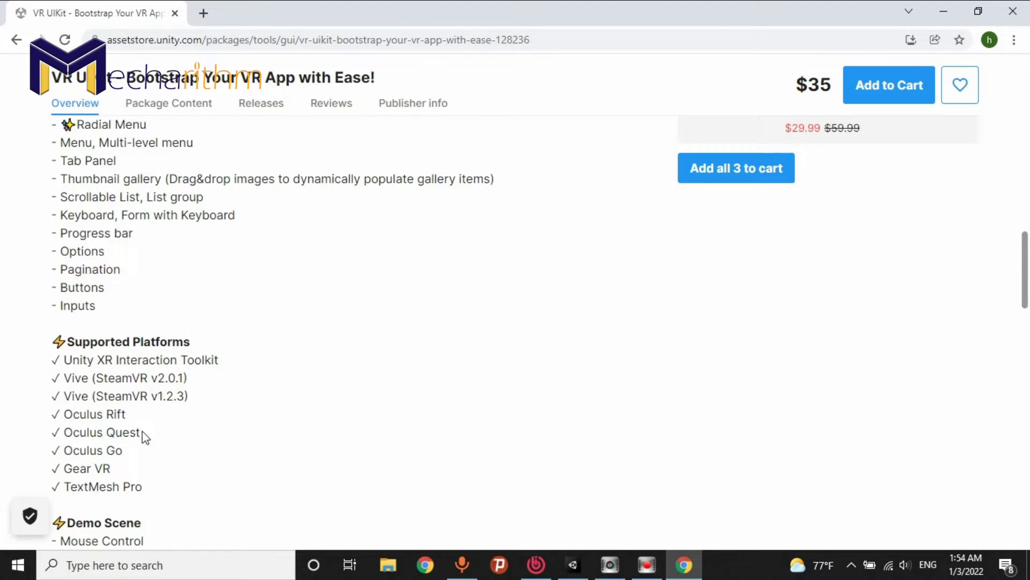
drag(142, 432, 70, 432)
scroll(440, 453, up, 15)
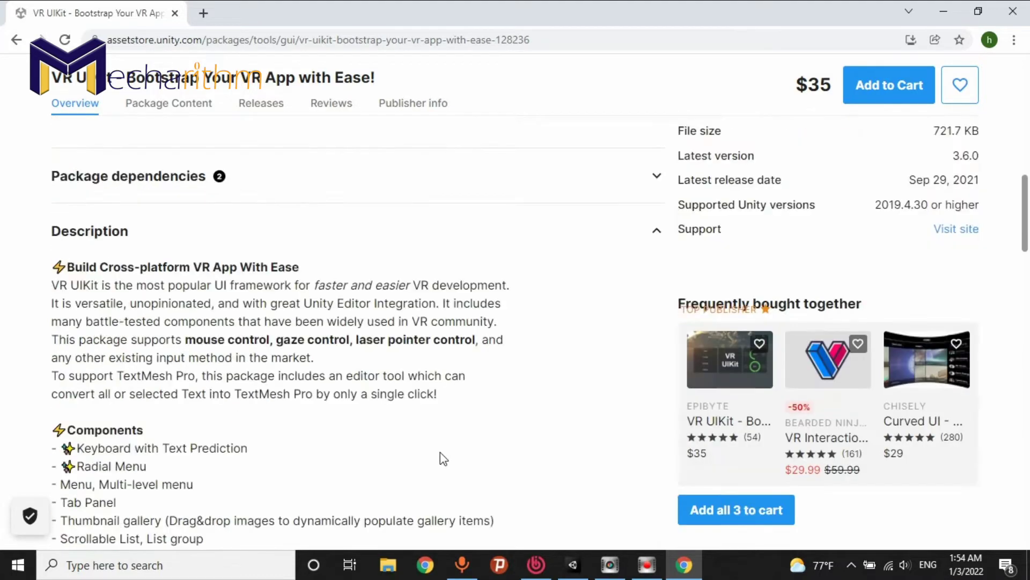
scroll(451, 455, up, 5)
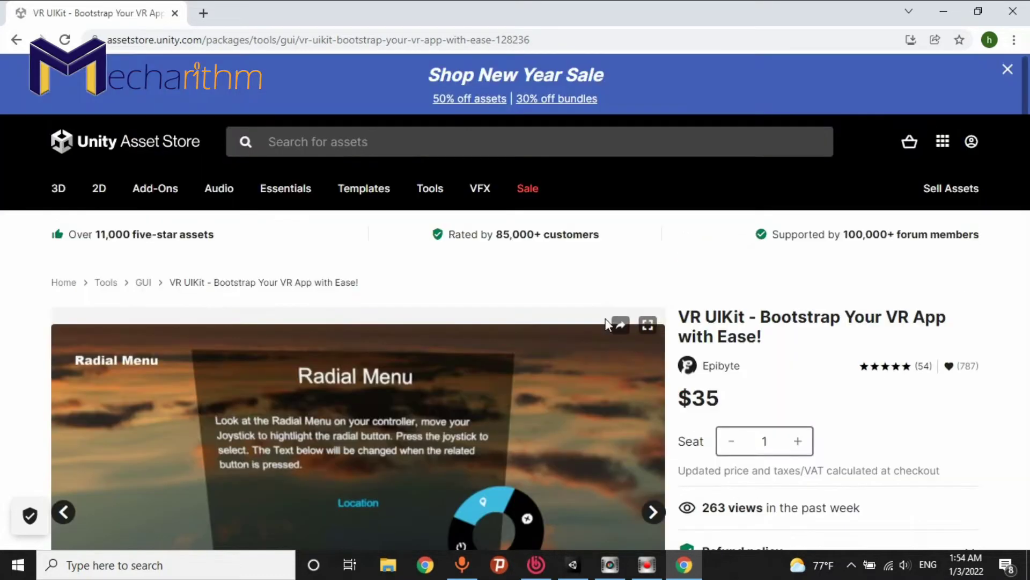
scroll(784, 308, down, 1)
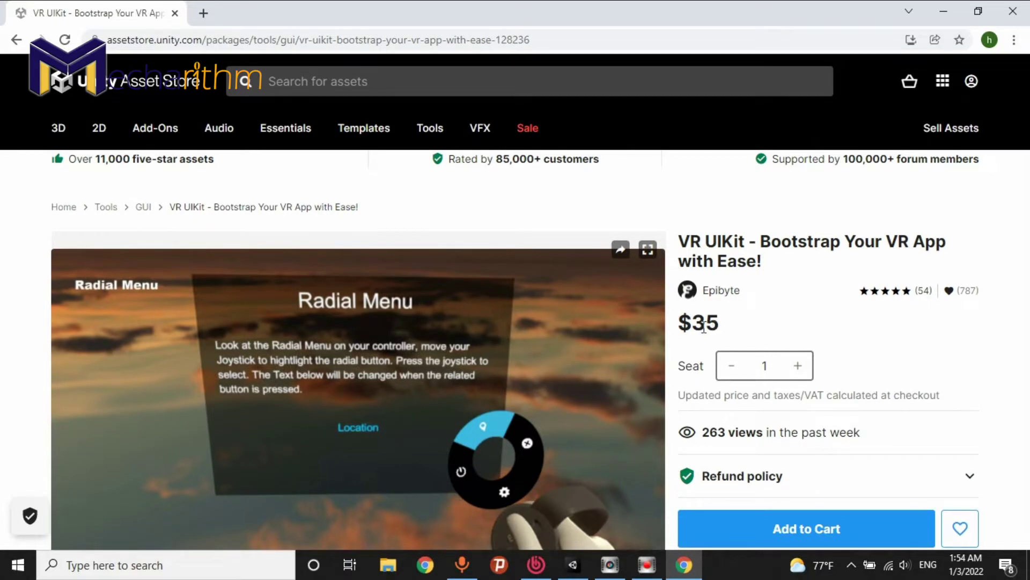
click(685, 545)
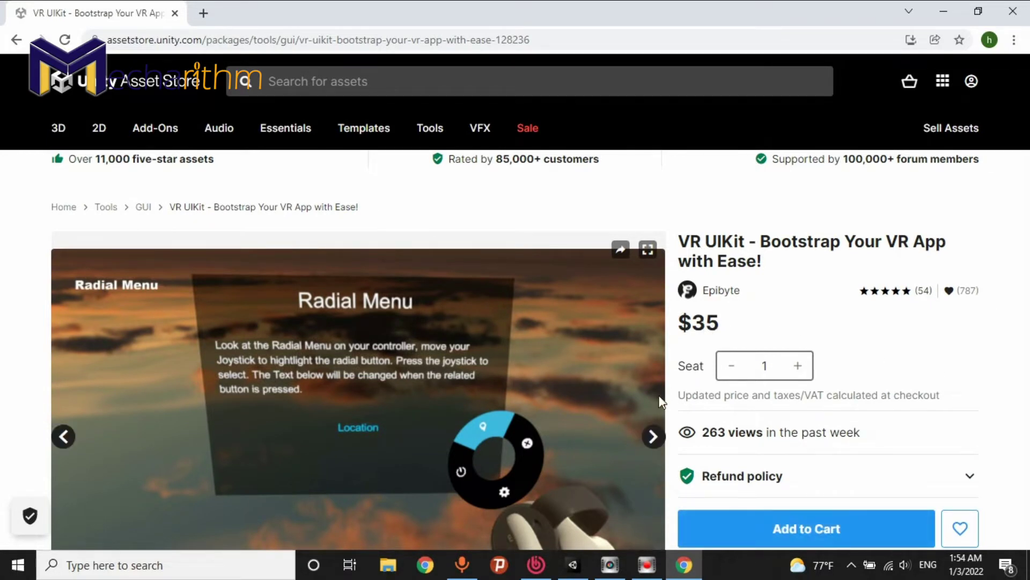
Switch to Unity and open the OculusLaserDemo scene from the UIKits Demo folder.
click(570, 566)
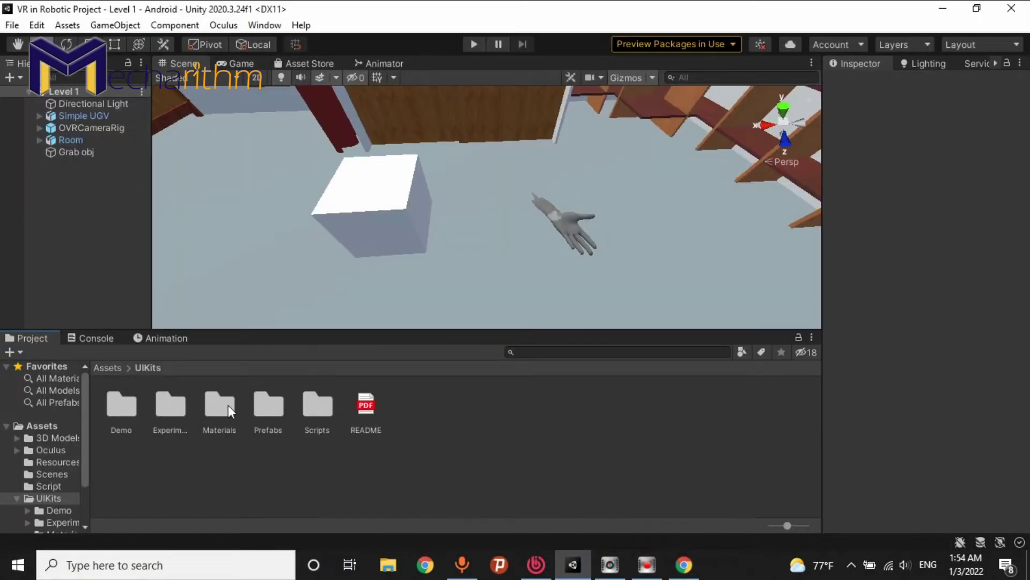
click(120, 406)
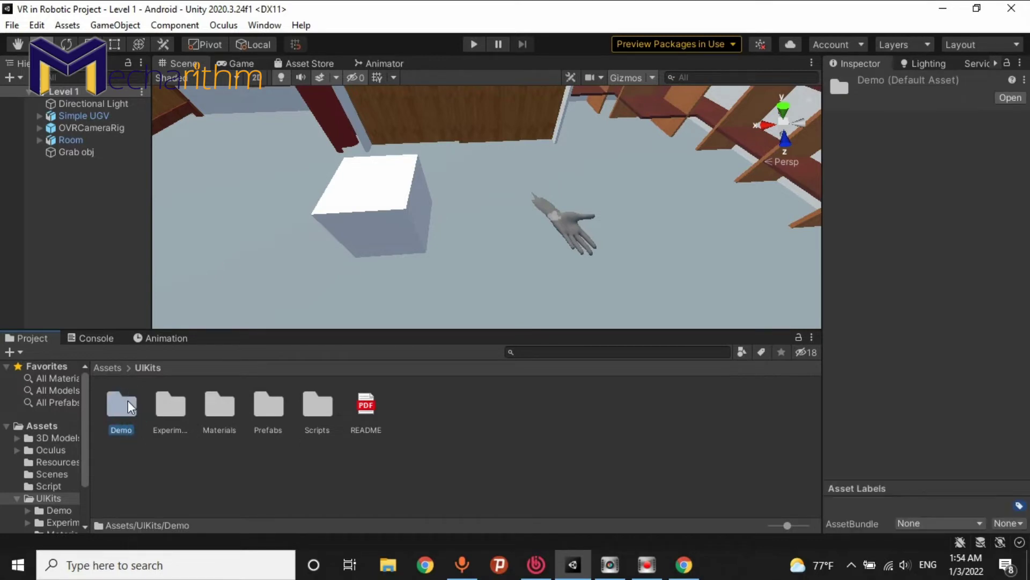
double_click(128, 406)
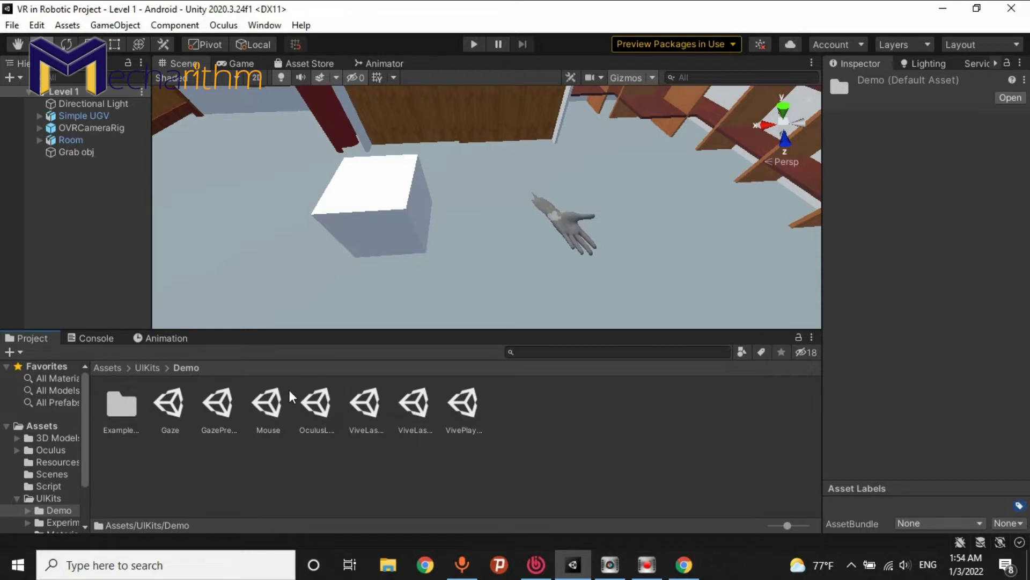
click(314, 403)
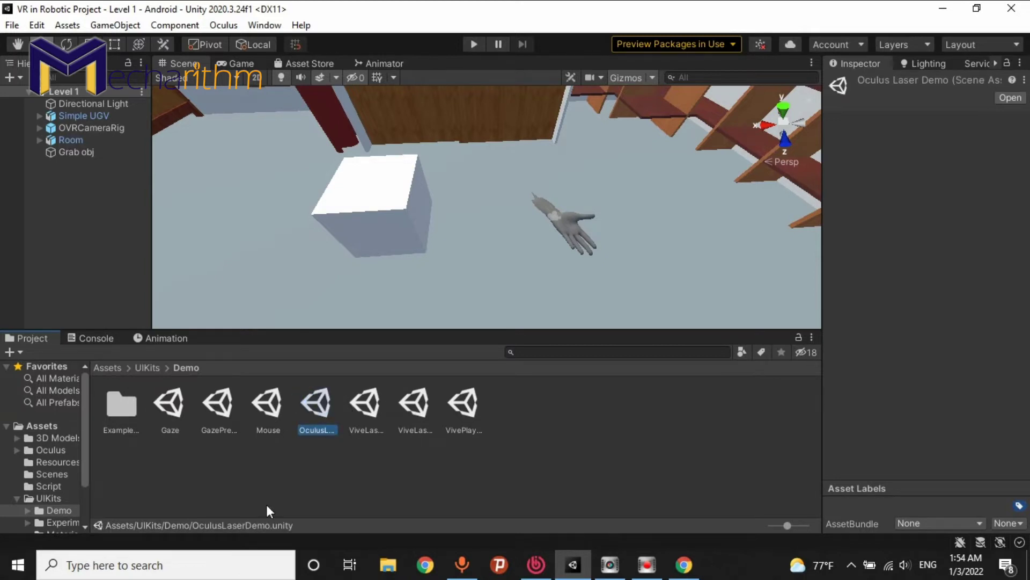
double_click(313, 405)
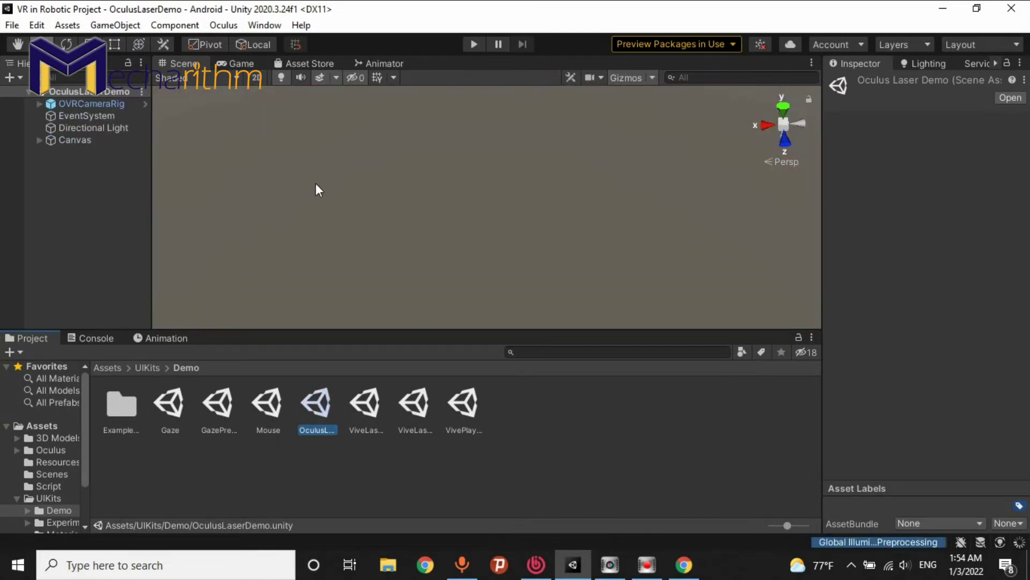
Focus the scene on the Canvas and inspect the Intro, Profile, Settings and Gallery items of its tab list.
click(373, 180)
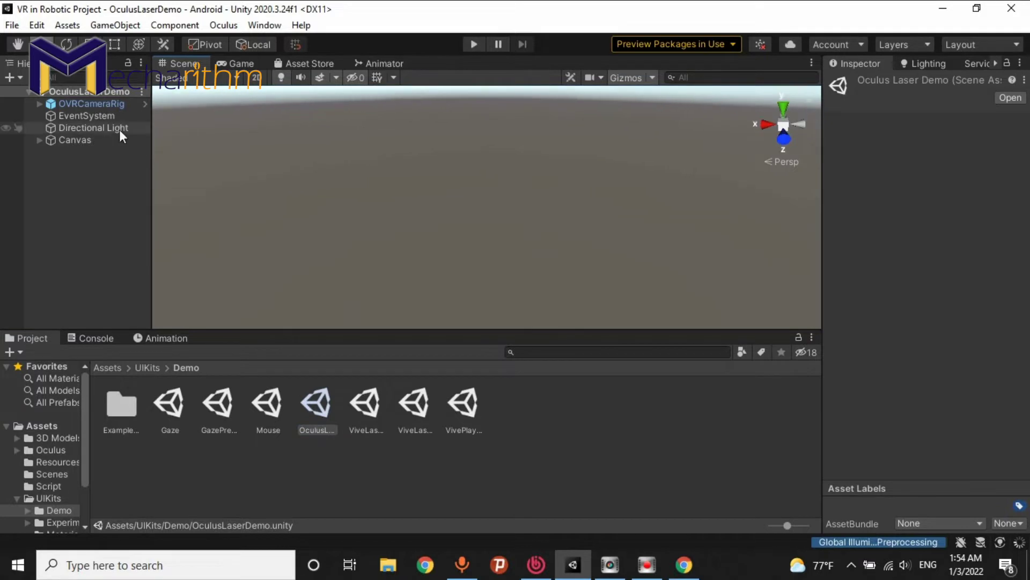
double_click(62, 140)
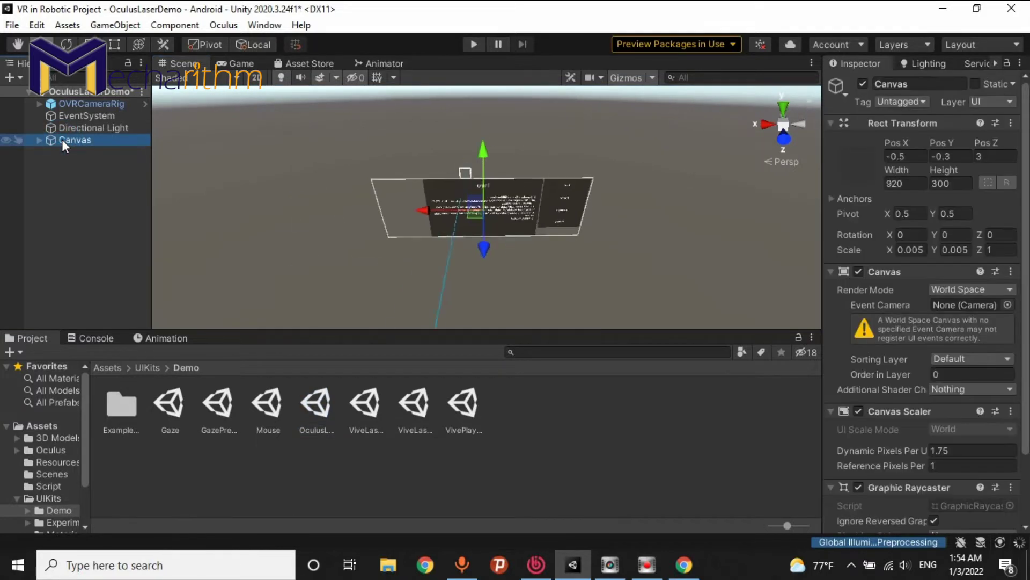
alt+drag(492, 178, 512, 146)
scroll(512, 146, up, 5)
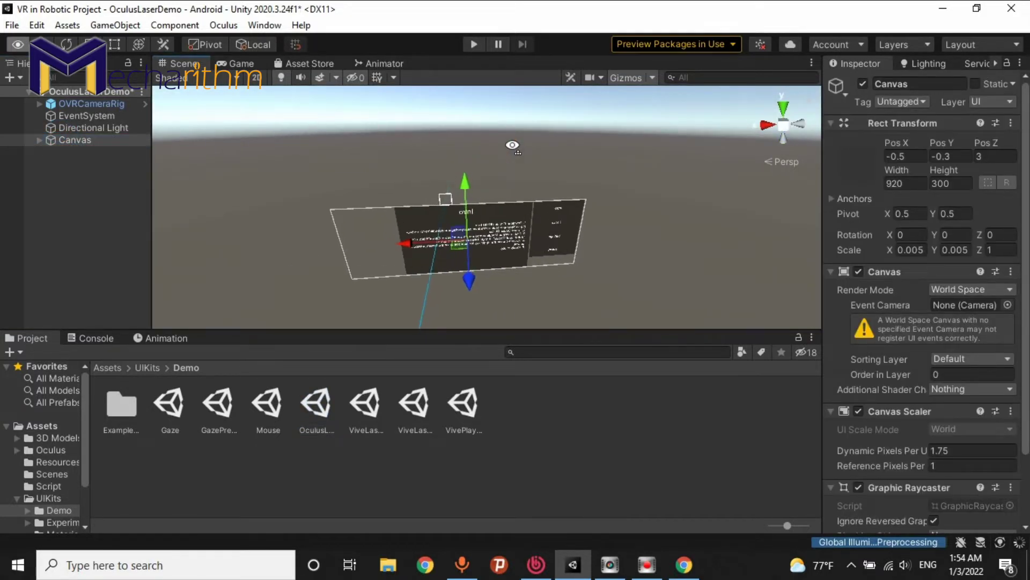
alt+drag(512, 146, 749, 78)
scroll(749, 77, up, 6)
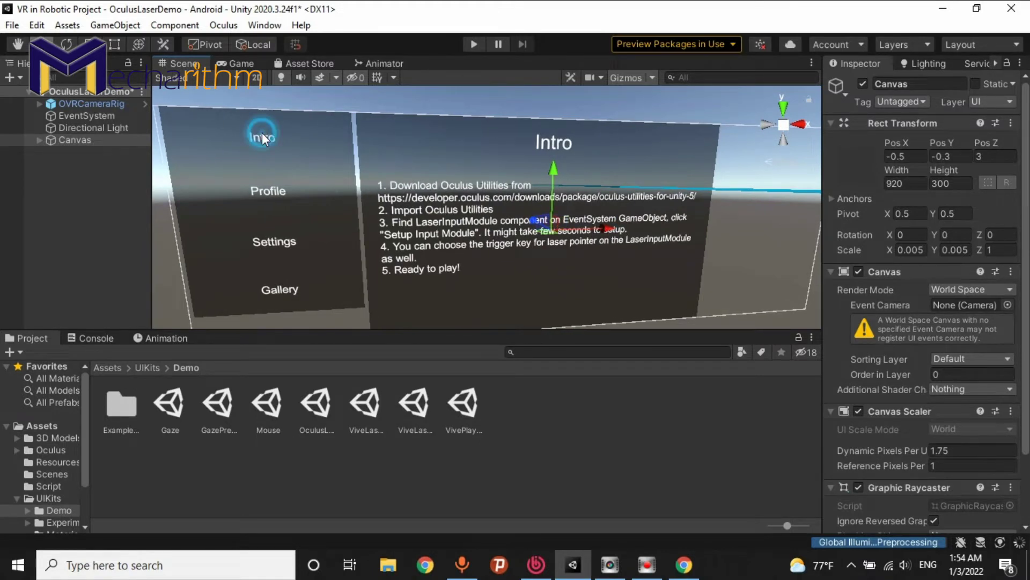
click(261, 133)
click(266, 181)
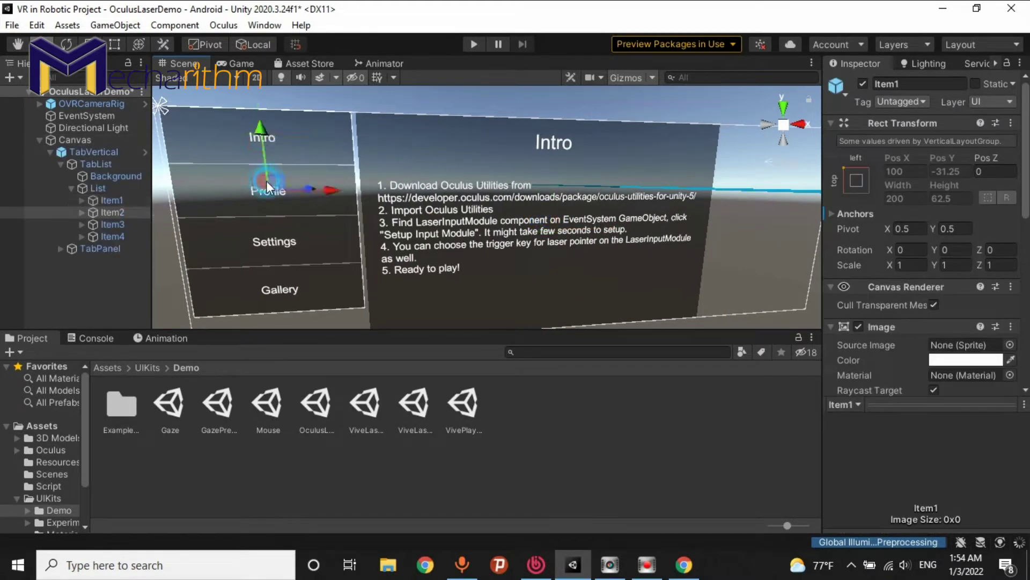
click(265, 226)
click(284, 280)
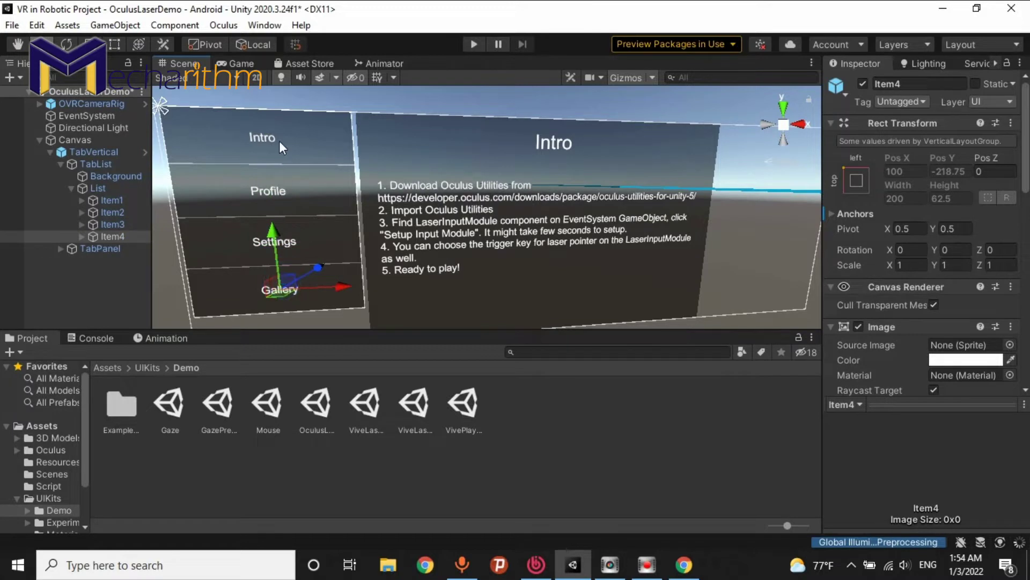
Expand TabPanel's Contents in the hierarchy, deactivate its Item1 and activate Item2.
click(62, 249)
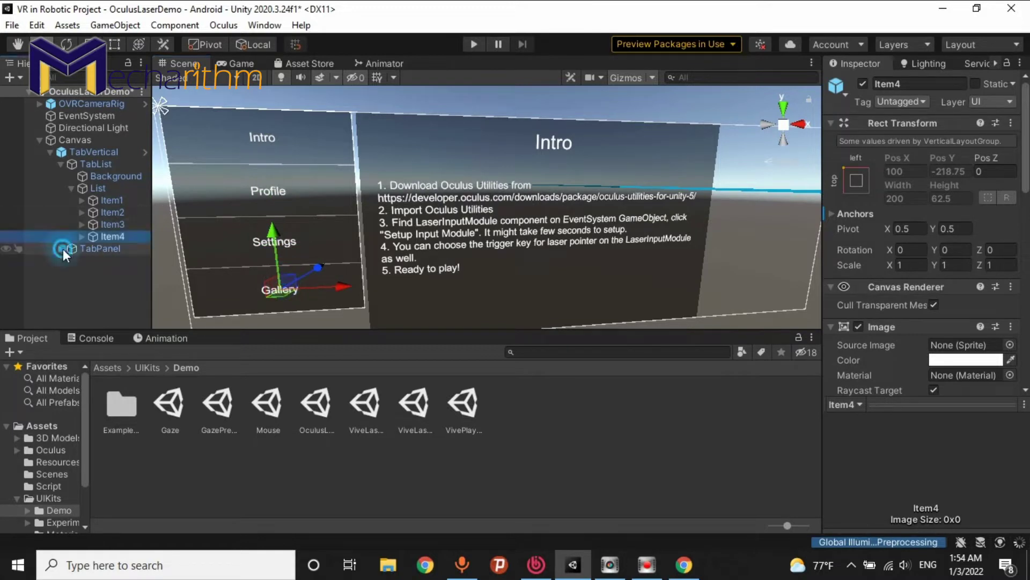
click(71, 273)
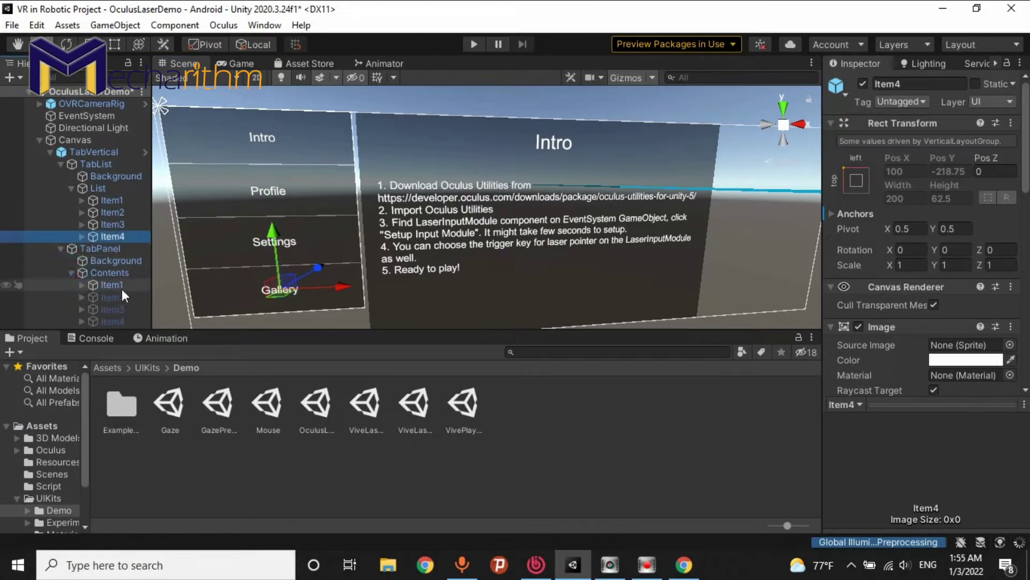
click(111, 286)
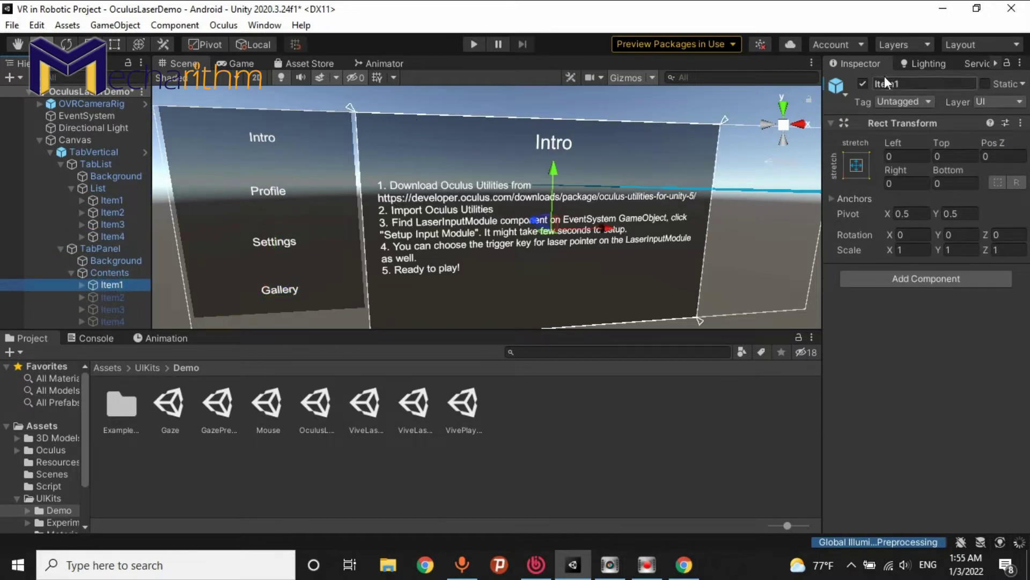
click(864, 84)
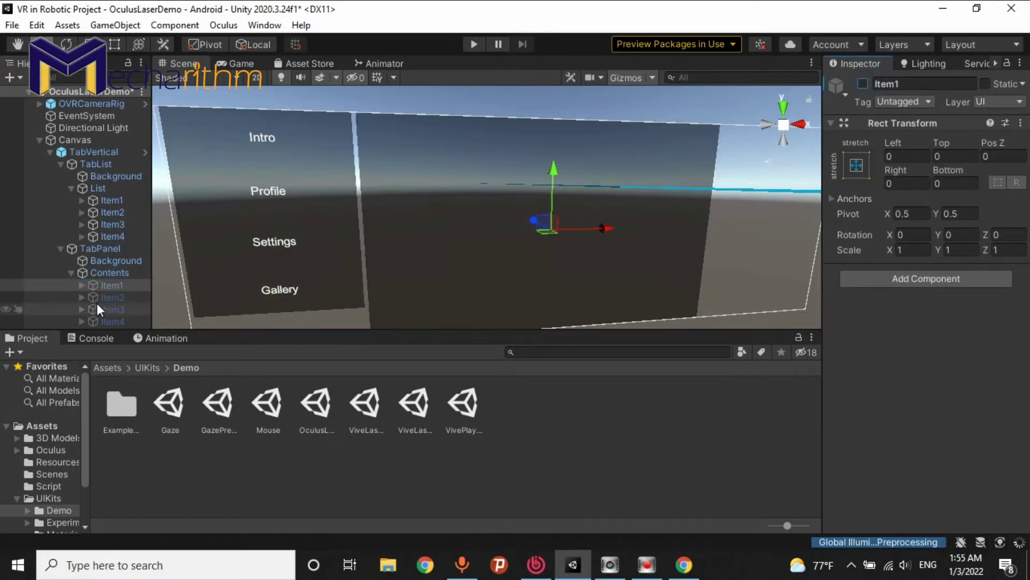
click(102, 298)
click(863, 84)
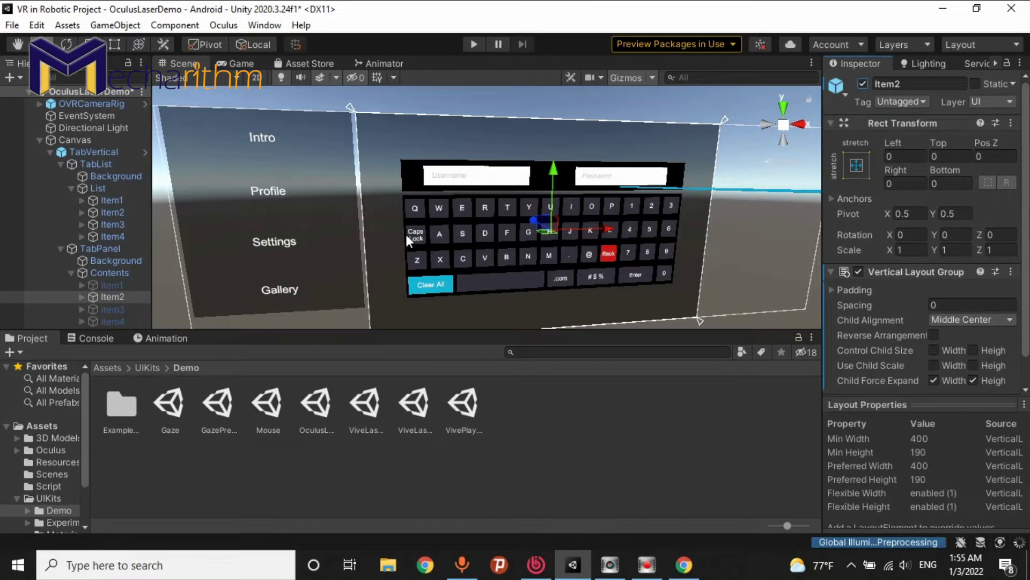
Deactivate Item2 under TabPanel's Contents and activate Item3 to show the settings page.
click(119, 296)
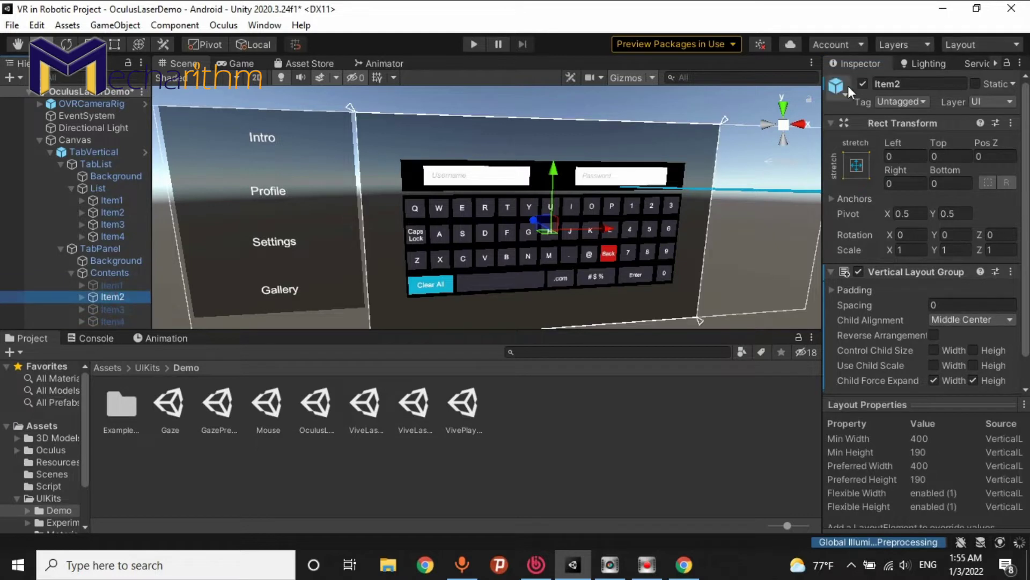
click(862, 84)
click(105, 299)
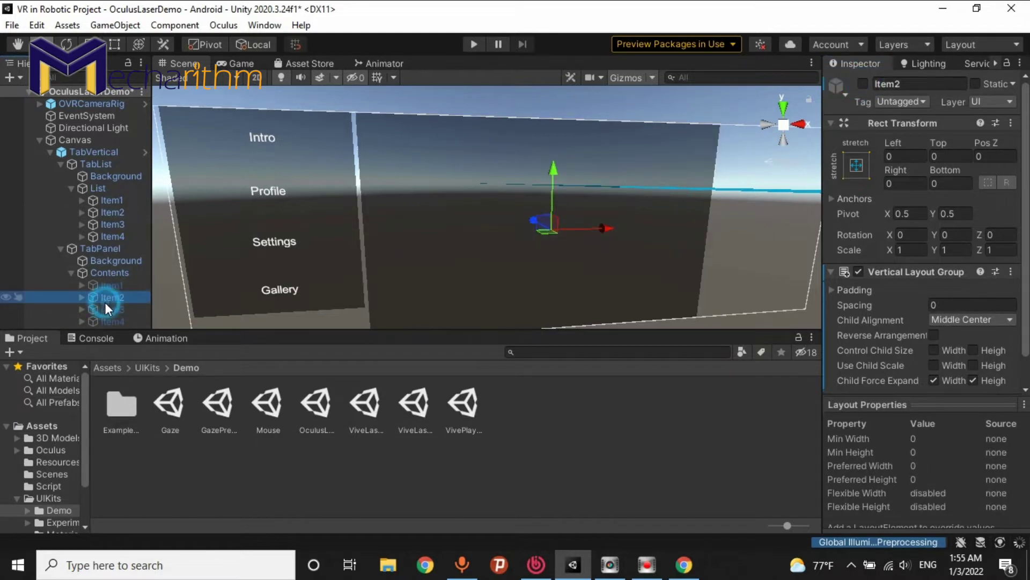
click(107, 309)
click(861, 83)
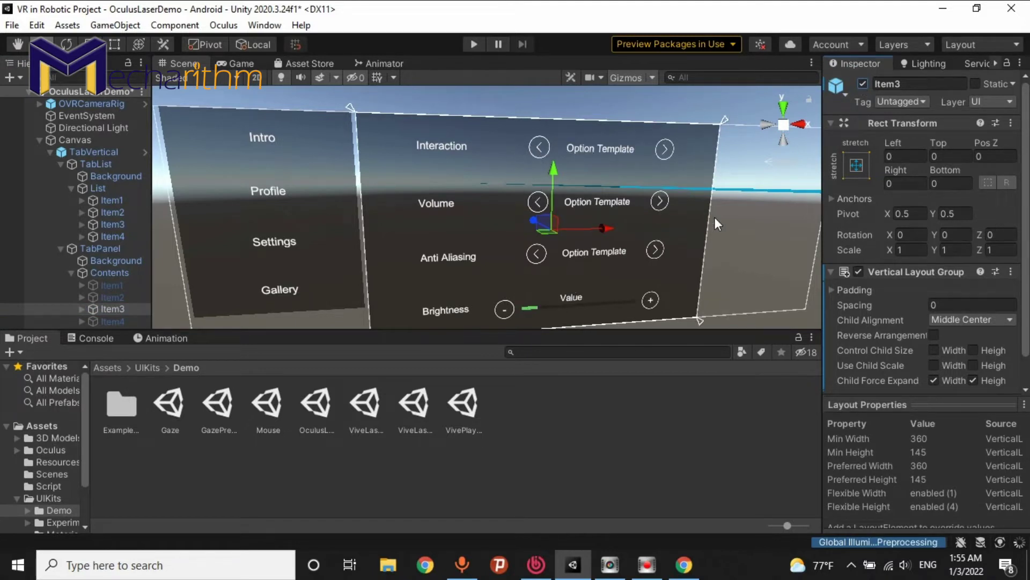
middle_drag(529, 234, 526, 217)
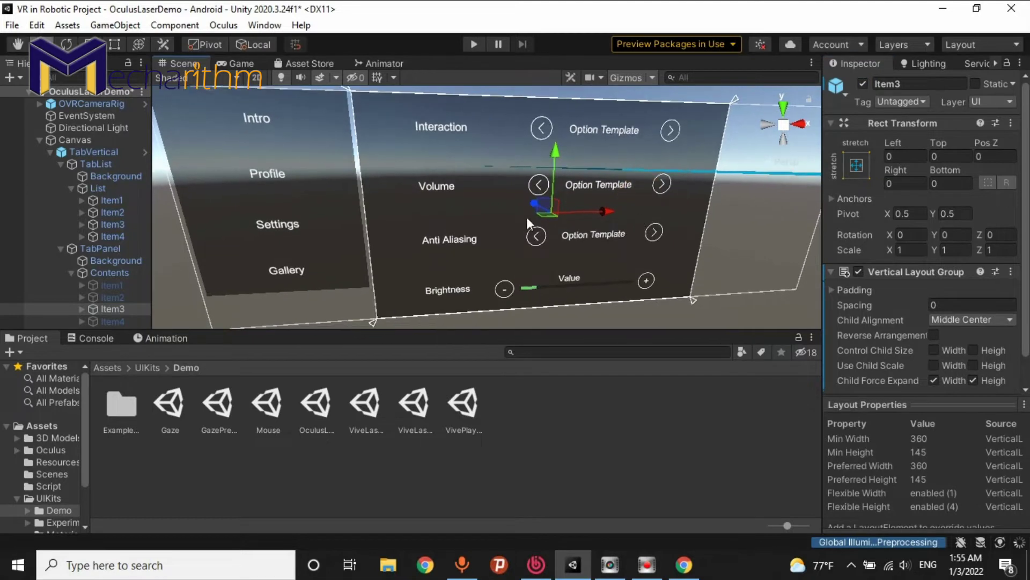
scroll(671, 205, down, 2)
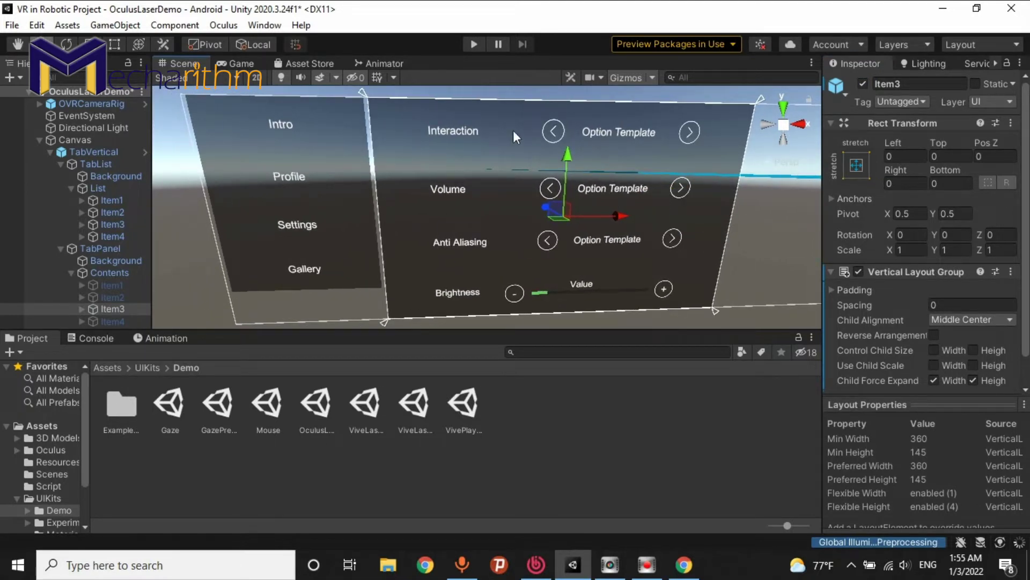
Deactivate Item3 under TabPanel's Contents and activate Item4 to view the gallery page.
right_click(861, 86)
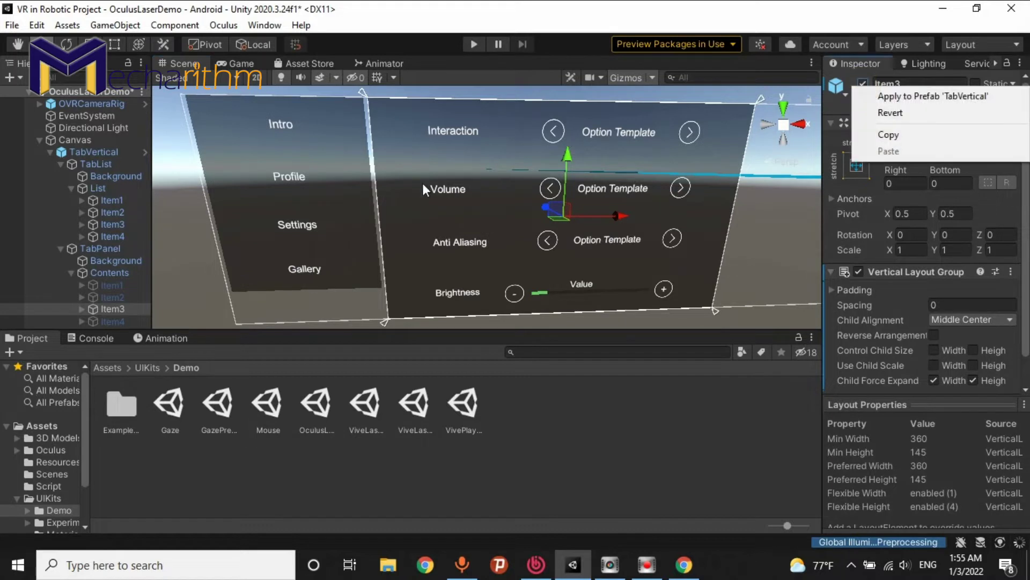
click(694, 167)
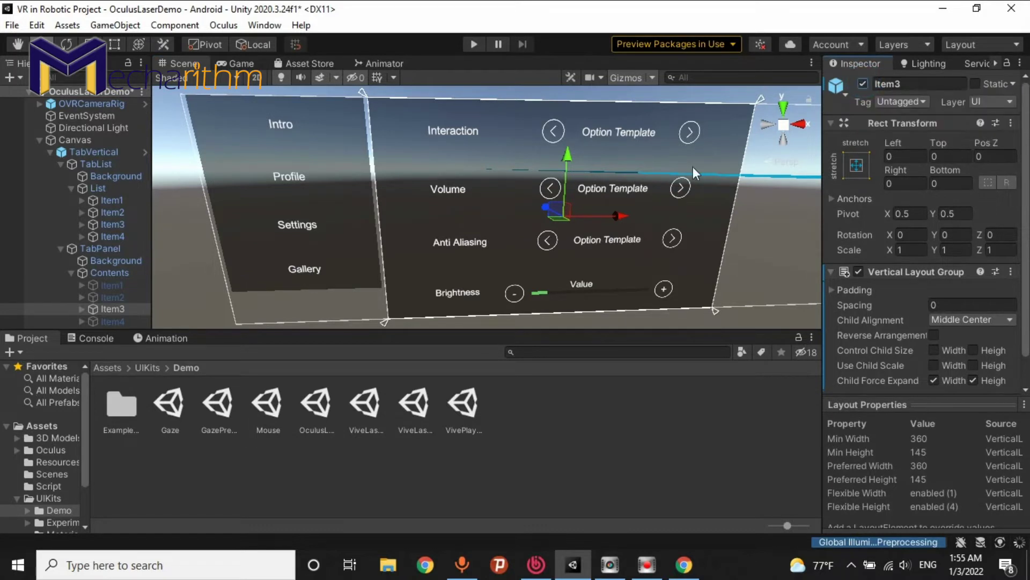
click(863, 84)
click(128, 319)
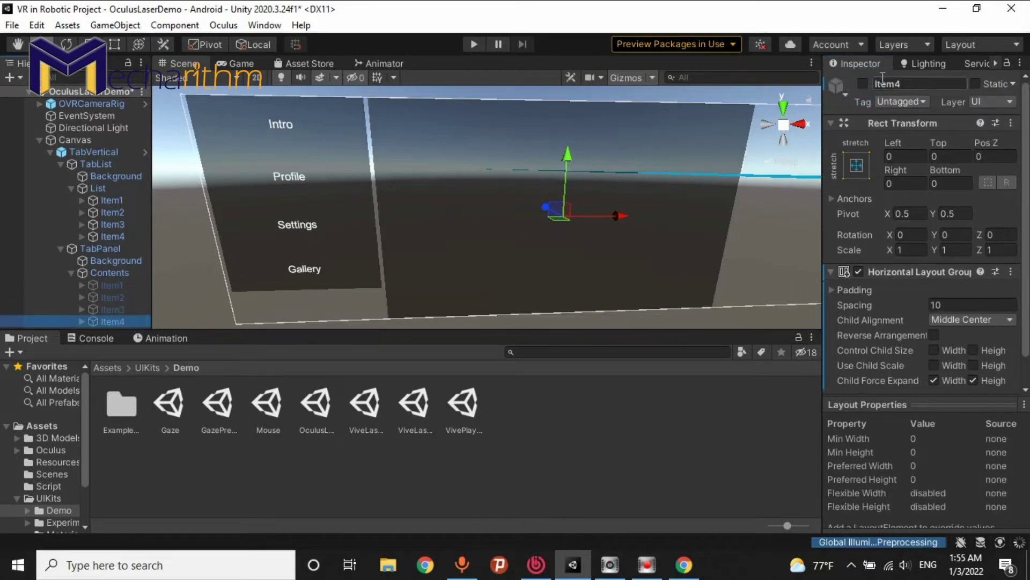
click(863, 83)
right_drag(618, 222, 661, 225)
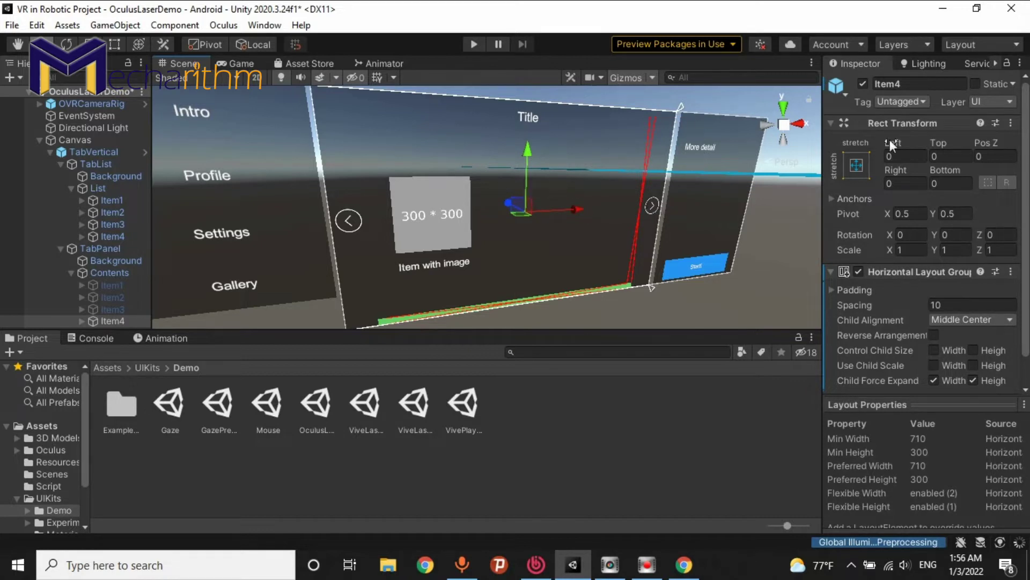
Deactivate Item4 under TabPanel's Contents and reactivate Item1, the intro page.
click(862, 85)
click(123, 285)
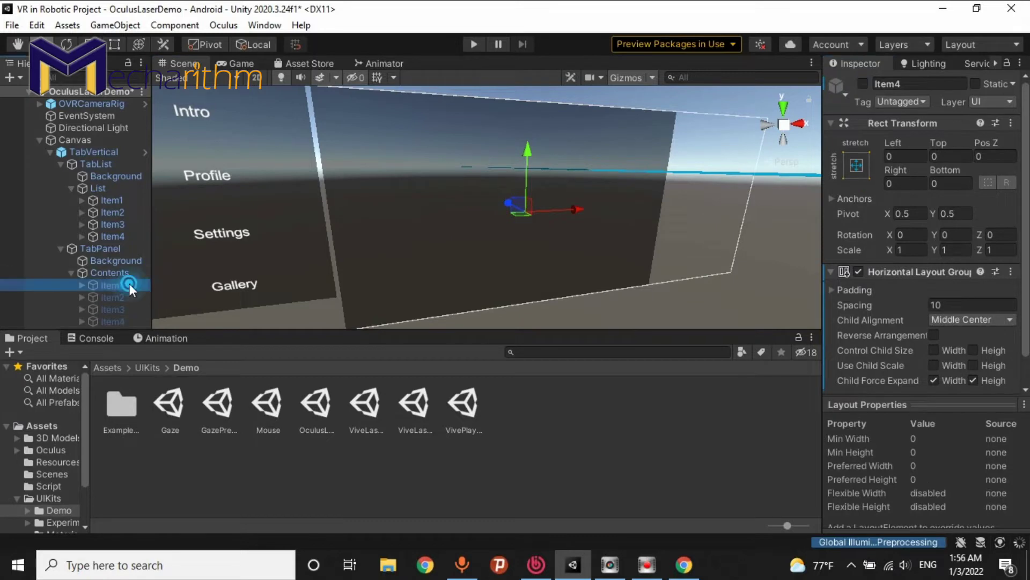
click(862, 84)
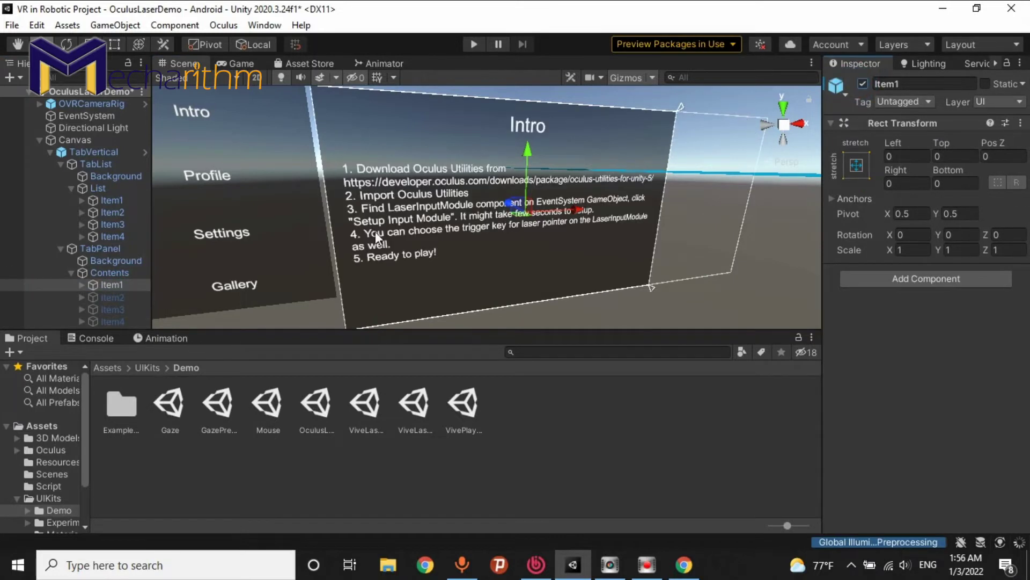
Save the demo scene and save a copy of it as Main Menu in the Assets Scenes folder.
key(ctrl+s)
click(11, 24)
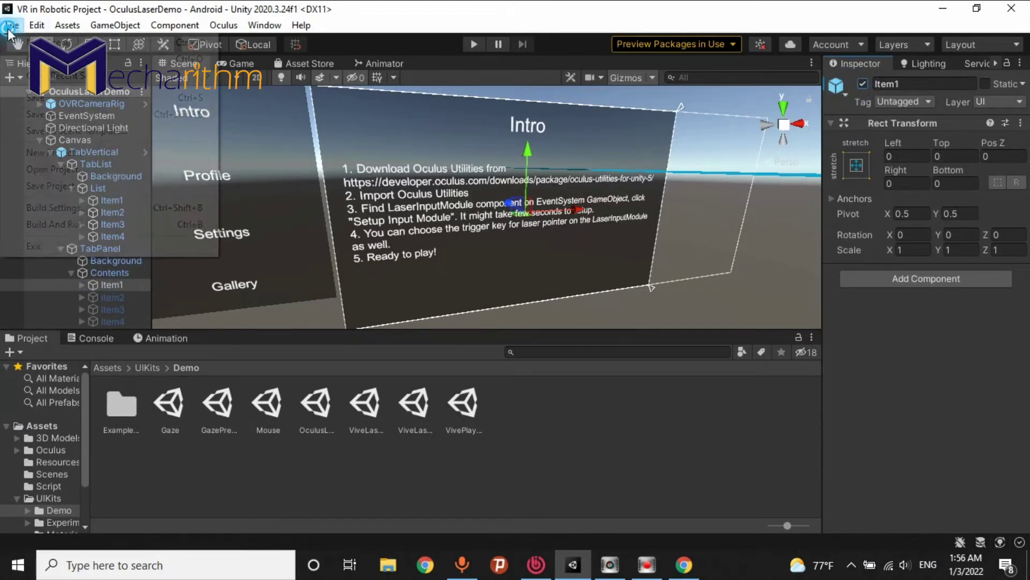
click(46, 115)
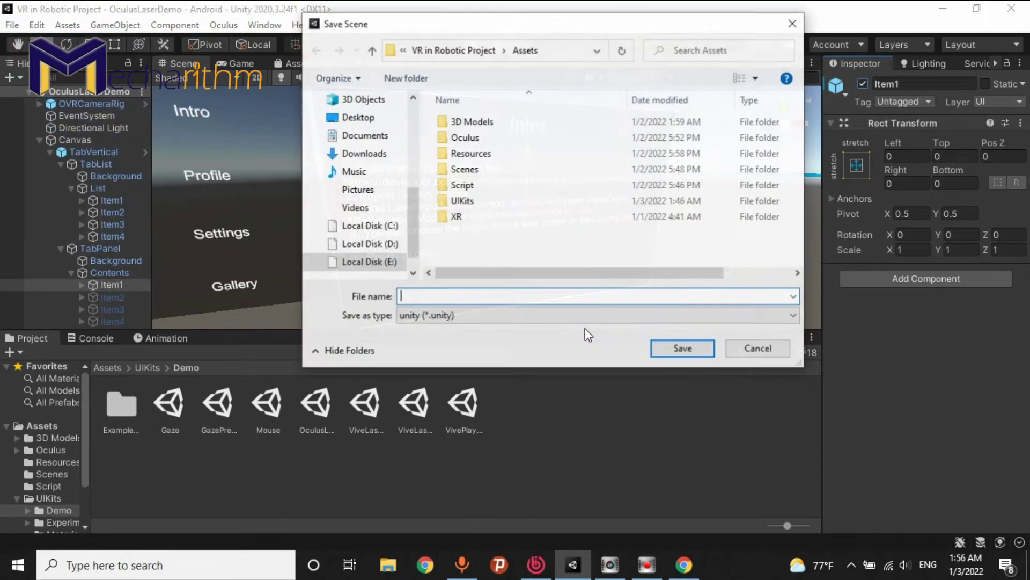
double_click(462, 171)
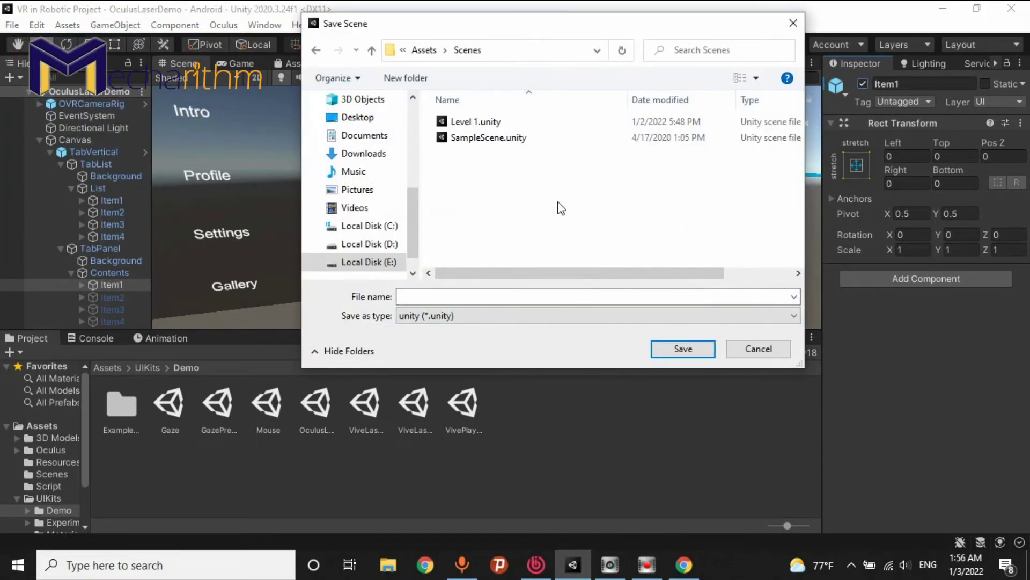
click(438, 294)
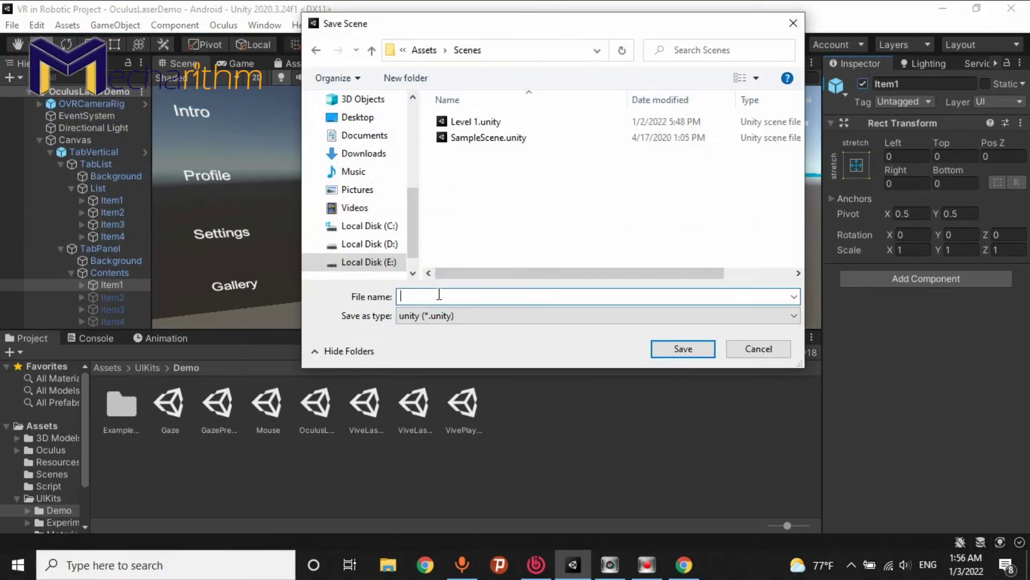
text(Main Menu)
key(Return)
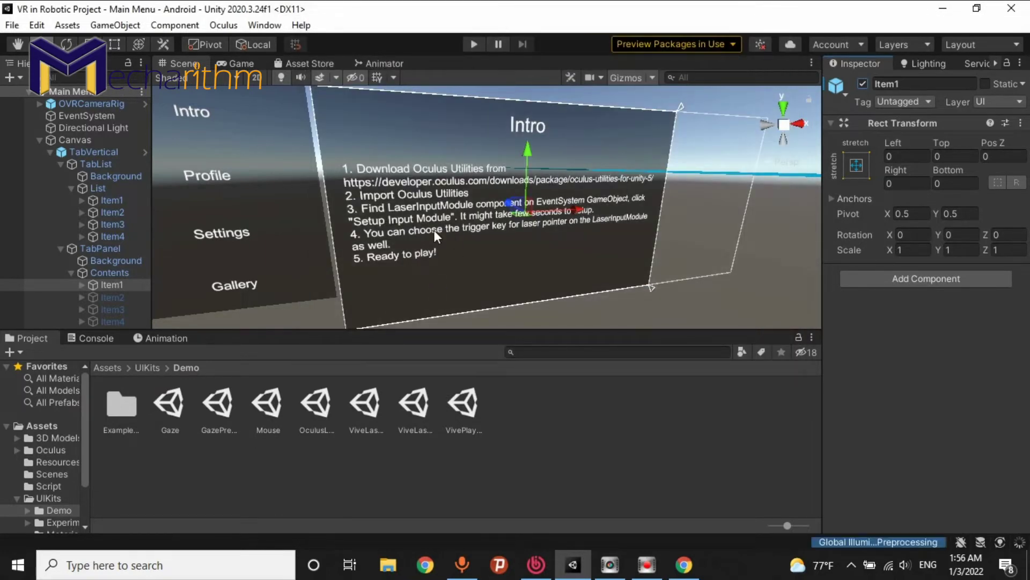
Collapse TabPanel, expand Item1 in the tab list and open its Text child's label for editing.
alt+drag(434, 230, 546, 155)
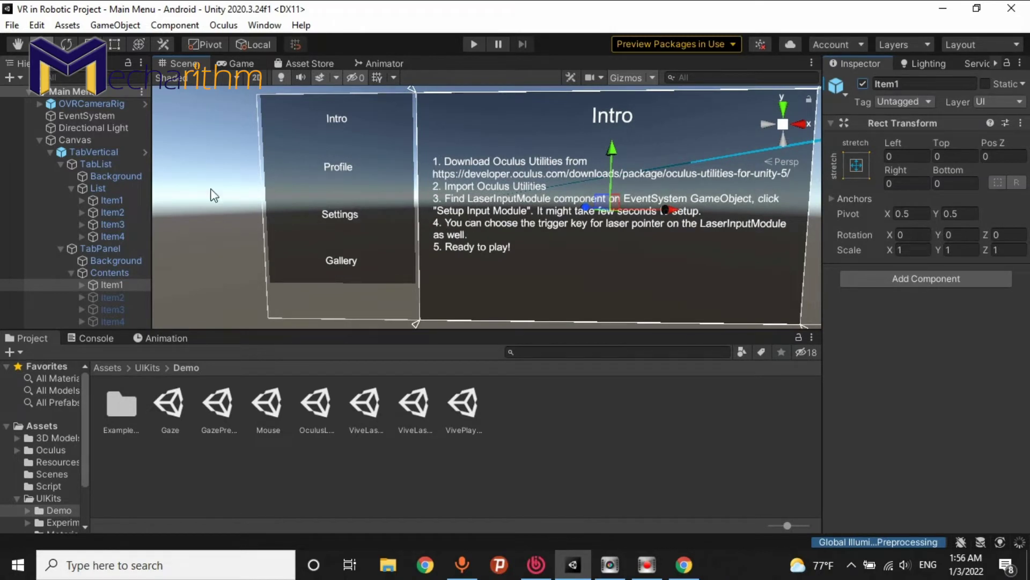
click(60, 249)
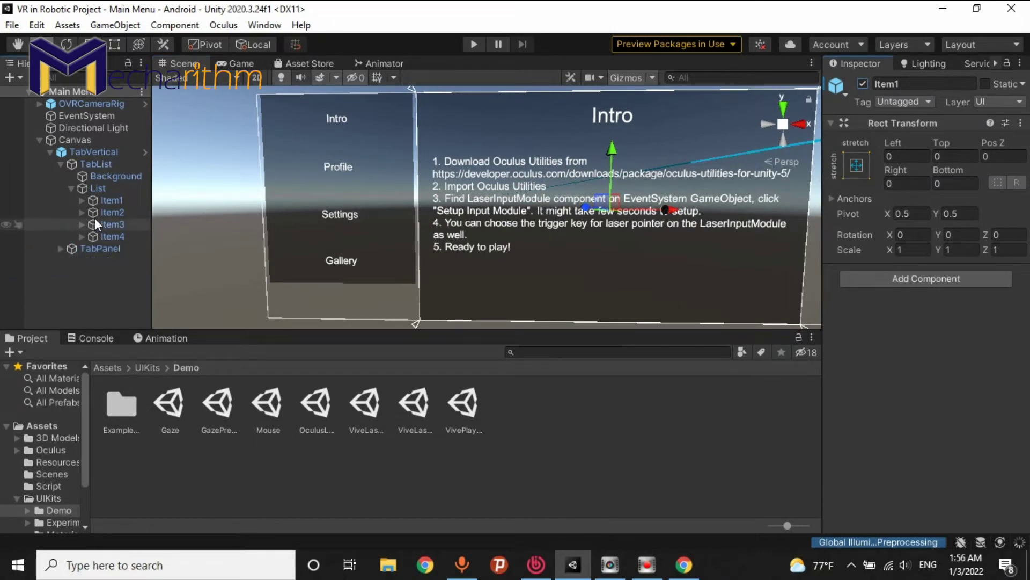
click(81, 201)
click(79, 201)
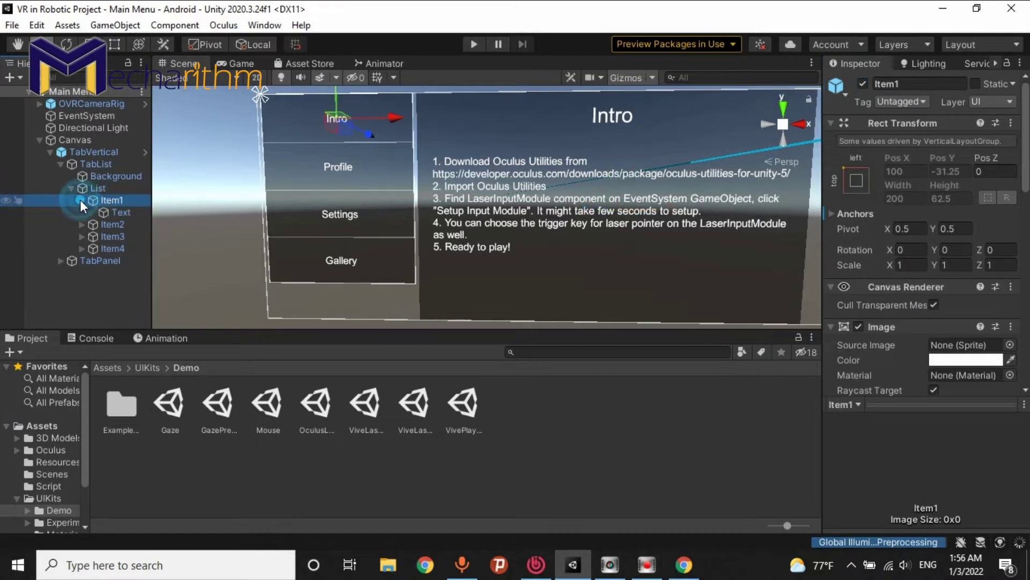
click(117, 211)
click(874, 349)
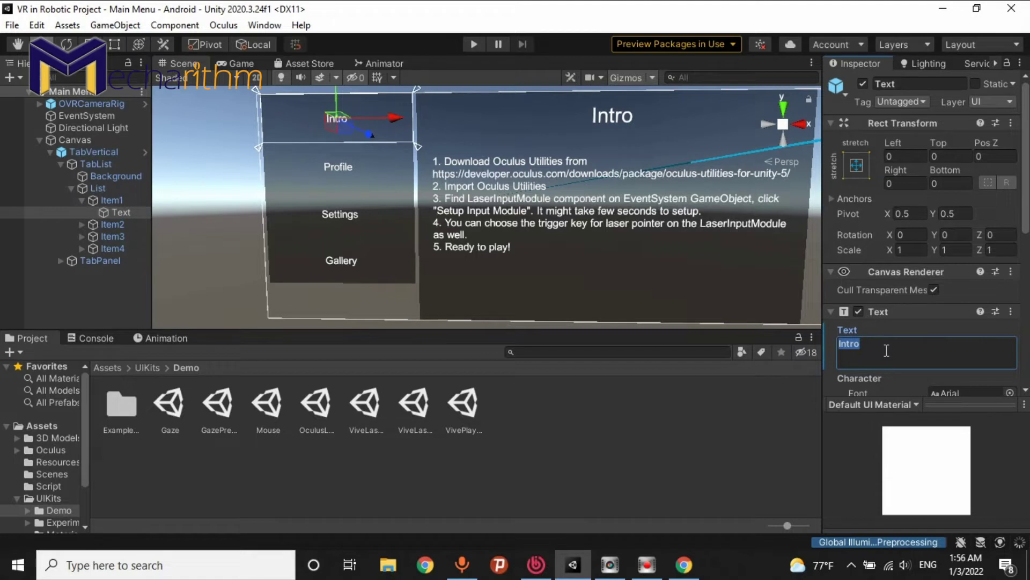
text(List of)
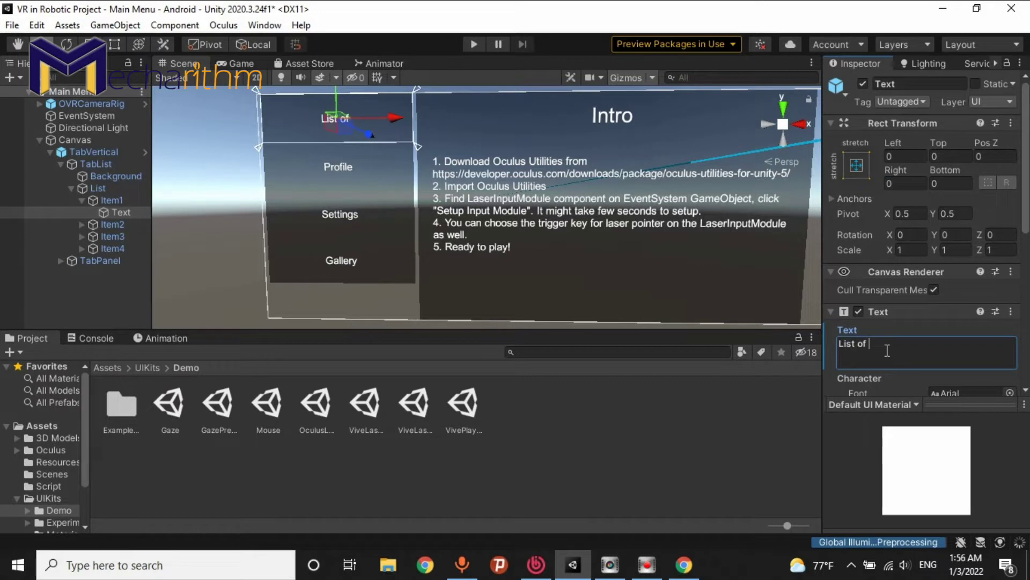
key(BackSpace)
key(BackSpace)
key(BackSpace)
key(BackSpace)
key(BackSpace)
key(BackSpace)
key(BackSpace)
key(BackSpace)
Set the first tab's label to Start and rename its Item1 object in the tab list to Start BTN.
text(Start)
click(114, 199)
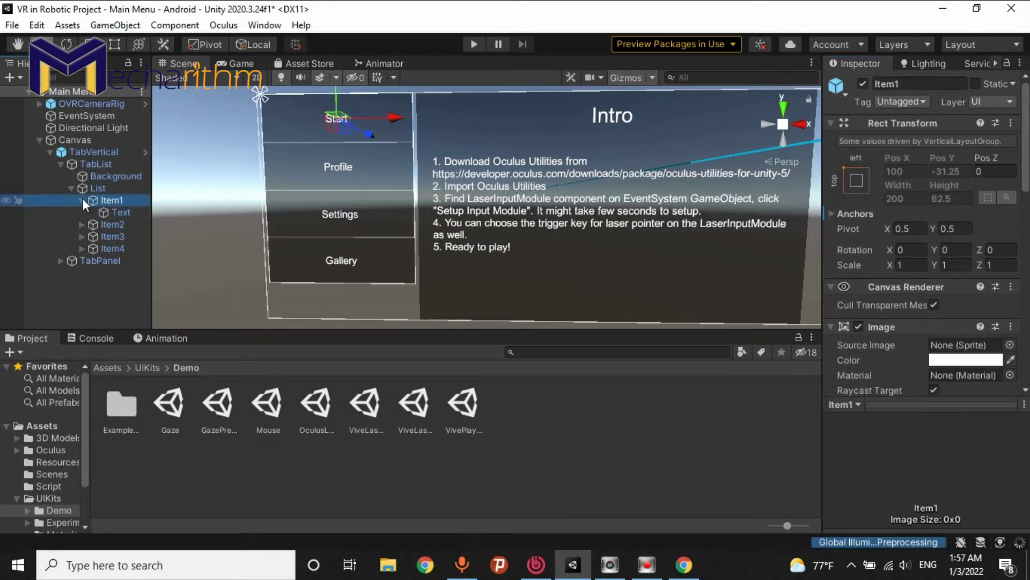
click(129, 200)
text(Start BTN)
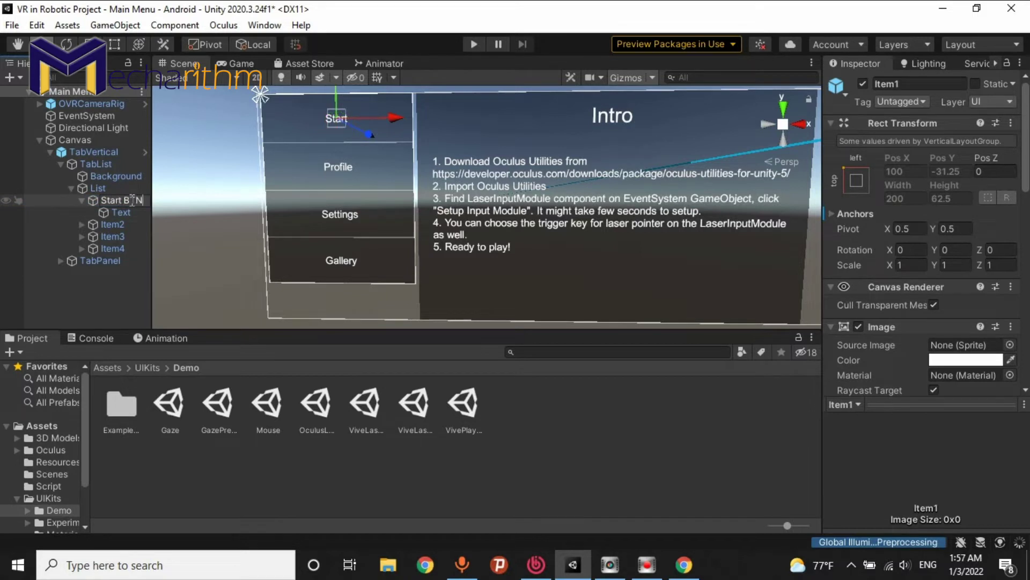
key(Return)
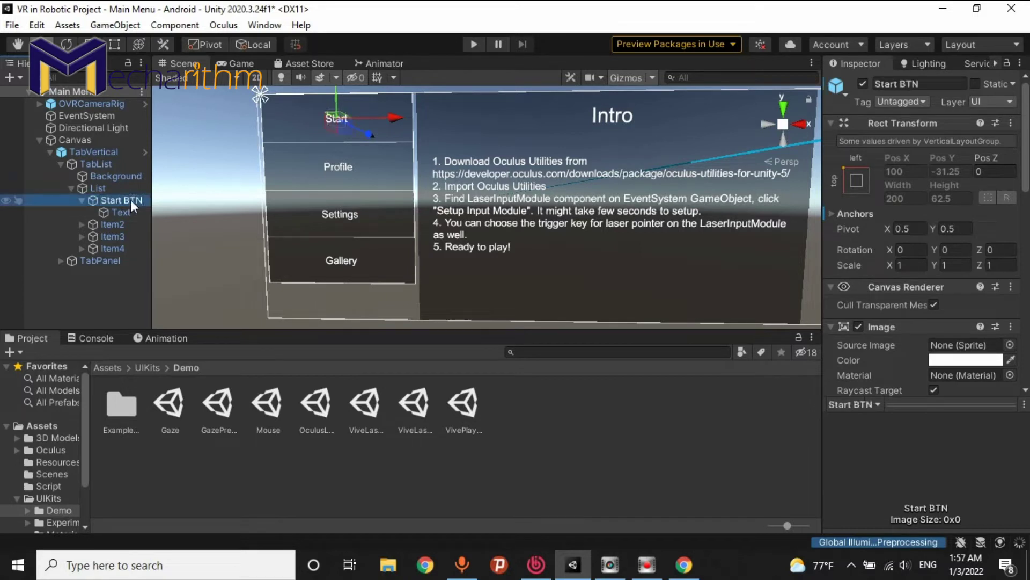
key(Left)
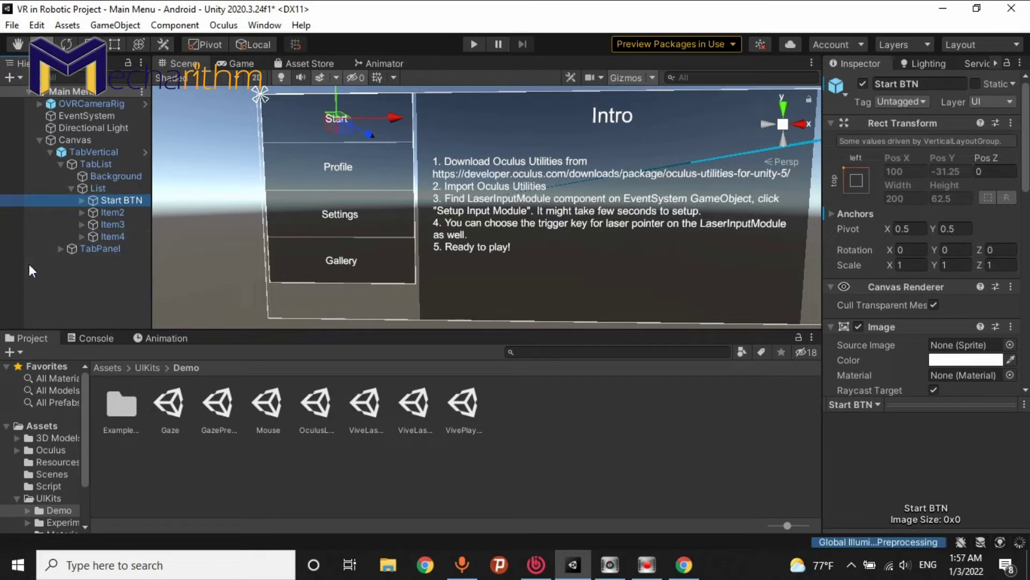
Change the heading text of Item1 under TabPanel's Contents to "Start simulator".
click(60, 248)
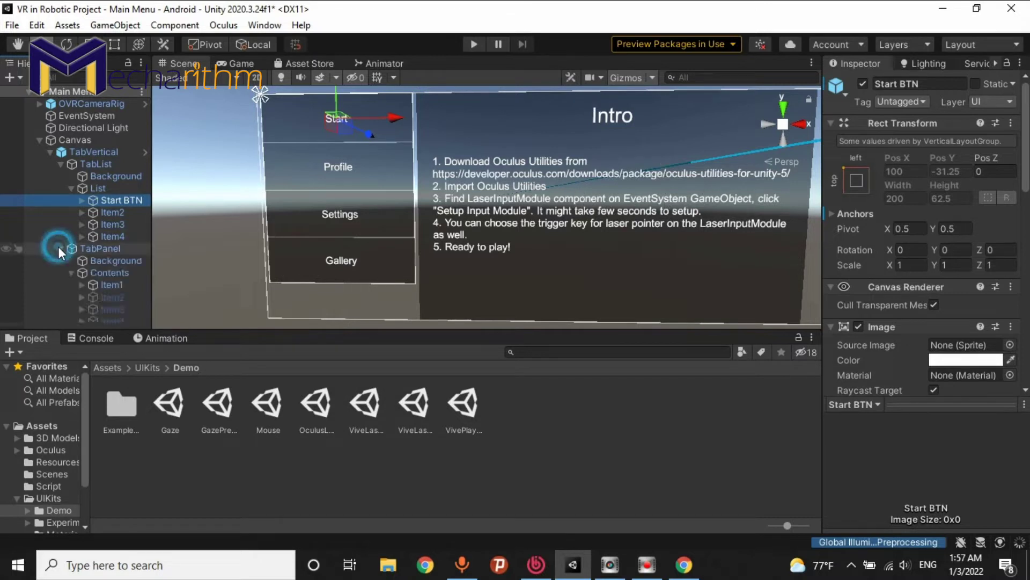
click(76, 282)
click(81, 284)
click(114, 298)
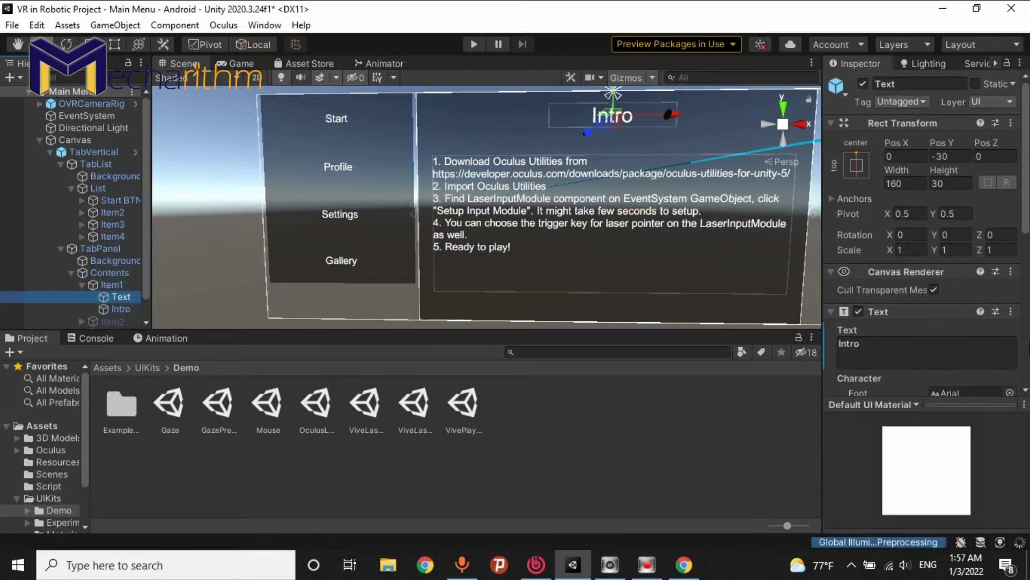
click(921, 350)
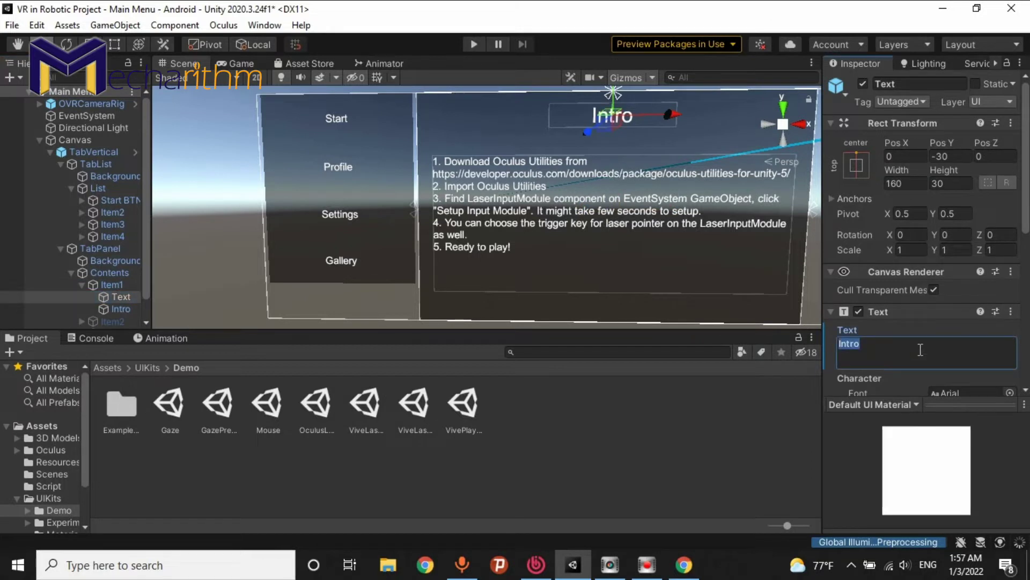
text(Start s)
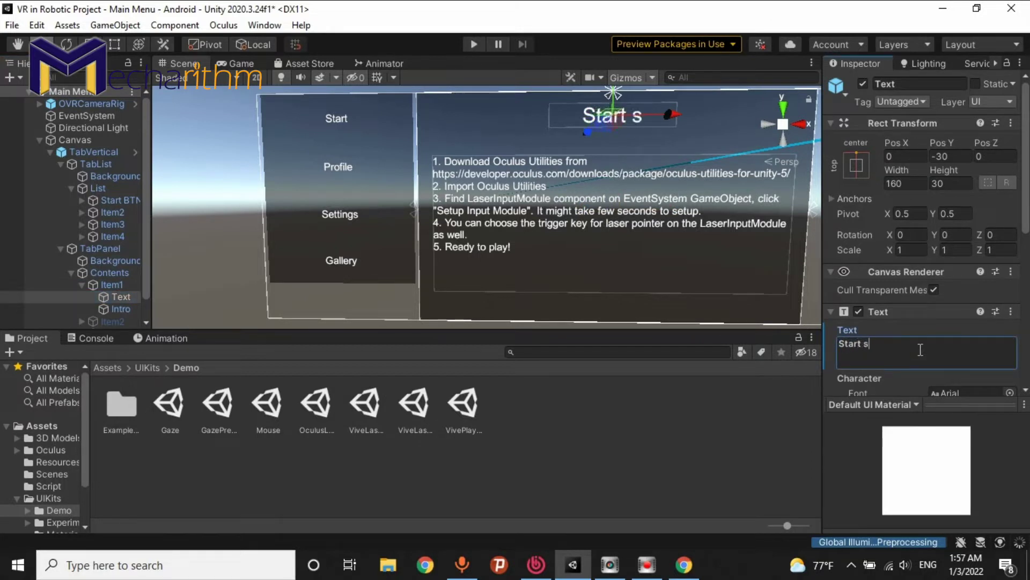
text(imulator)
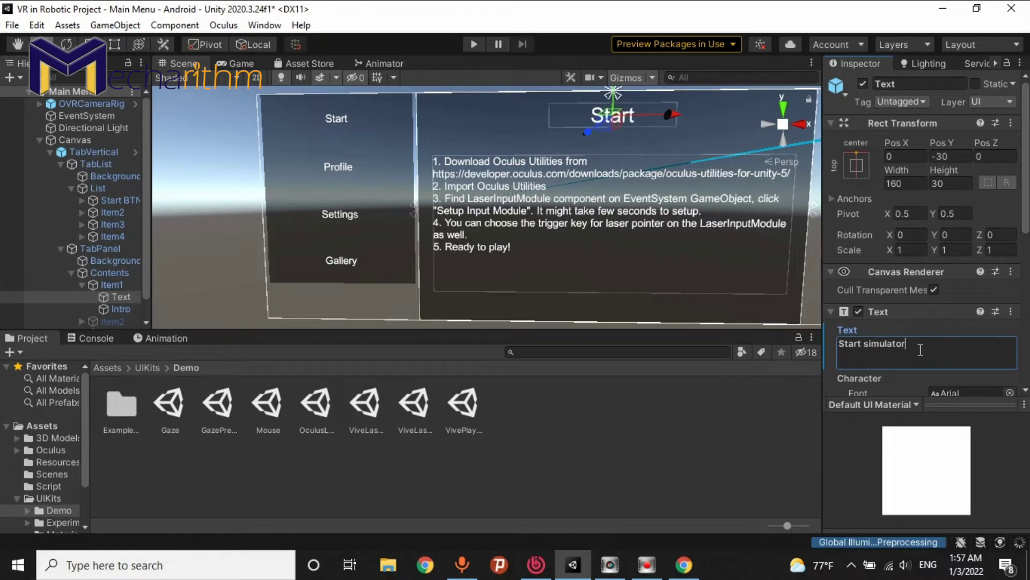
Widen the page heading's text box with the Rect tool to about 189 units so the whole heading fits.
click(572, 124)
key(t)
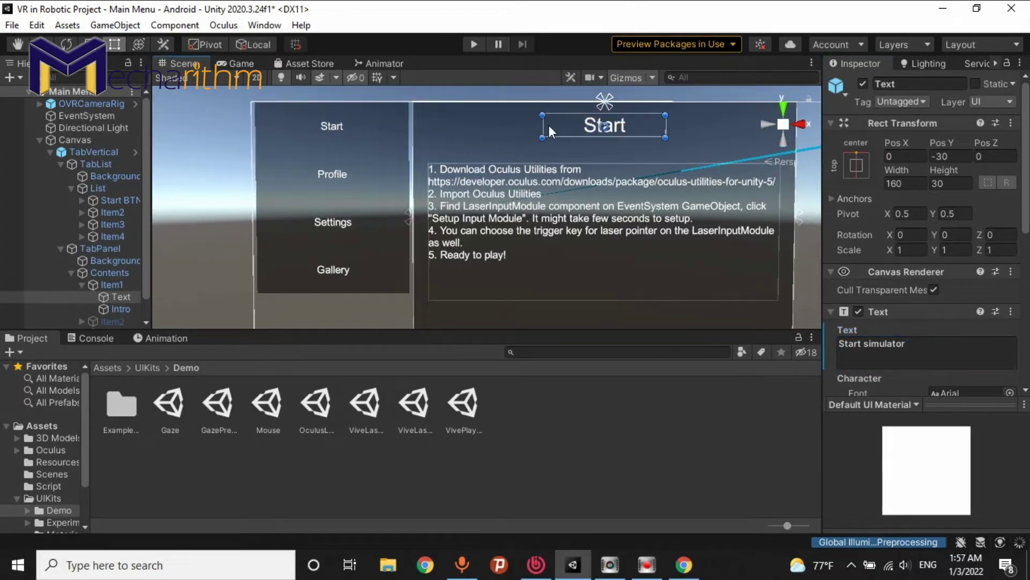
mouse_move(541, 125)
mouse_down()
mouse_move(519, 125)
mouse_move(560, 124)
mouse_up()
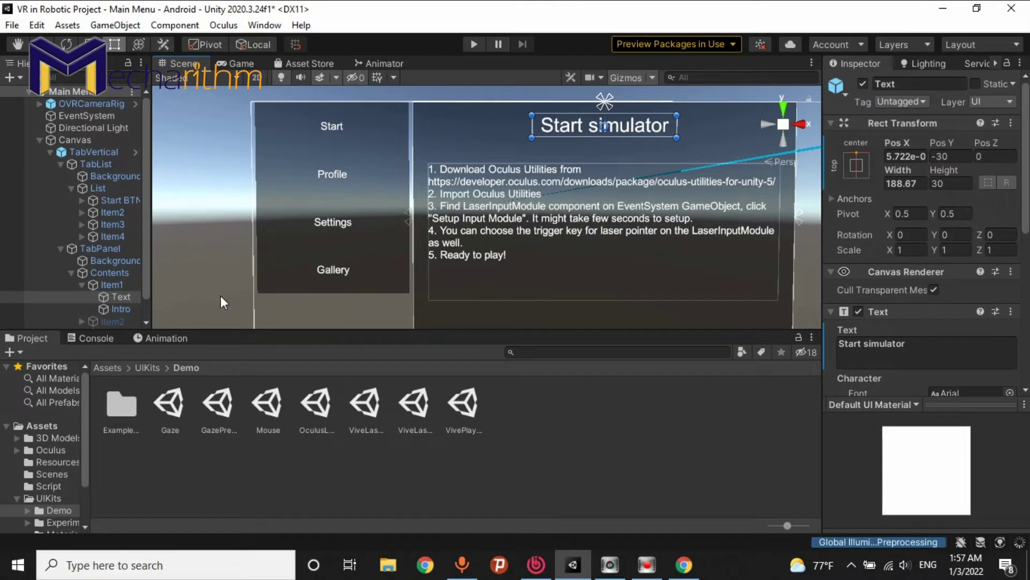
Replace the Intro text of Item1 under Contents with "Let's to test a VR robot simulator in Oculus Quest 2".
click(121, 308)
click(886, 359)
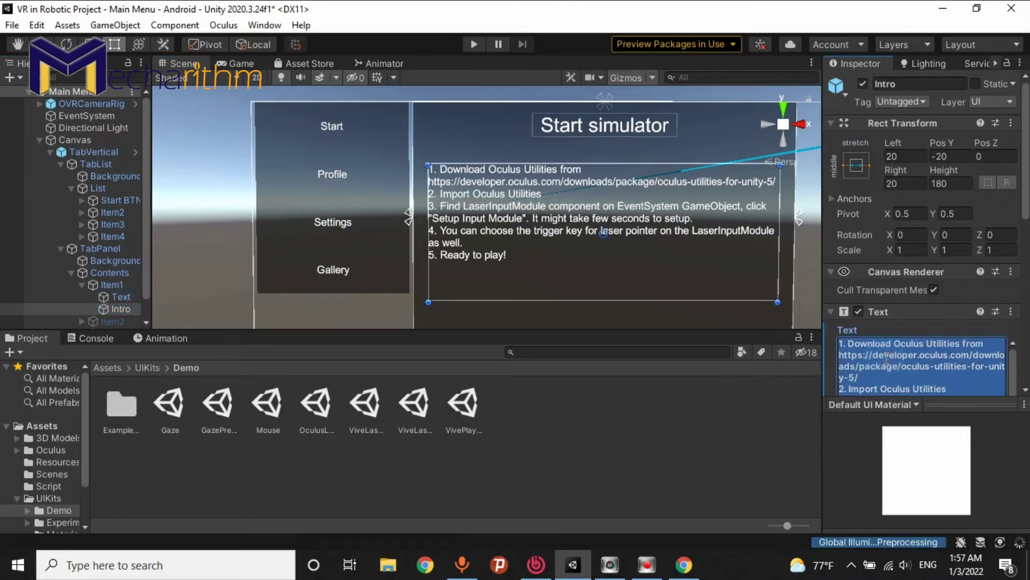
text(Le)
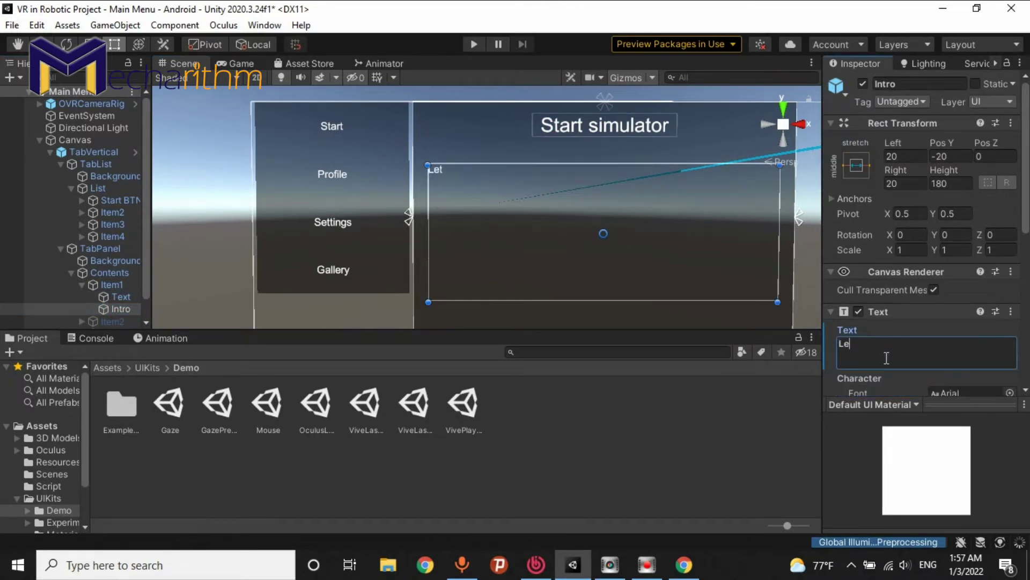
text(t's to test a VR)
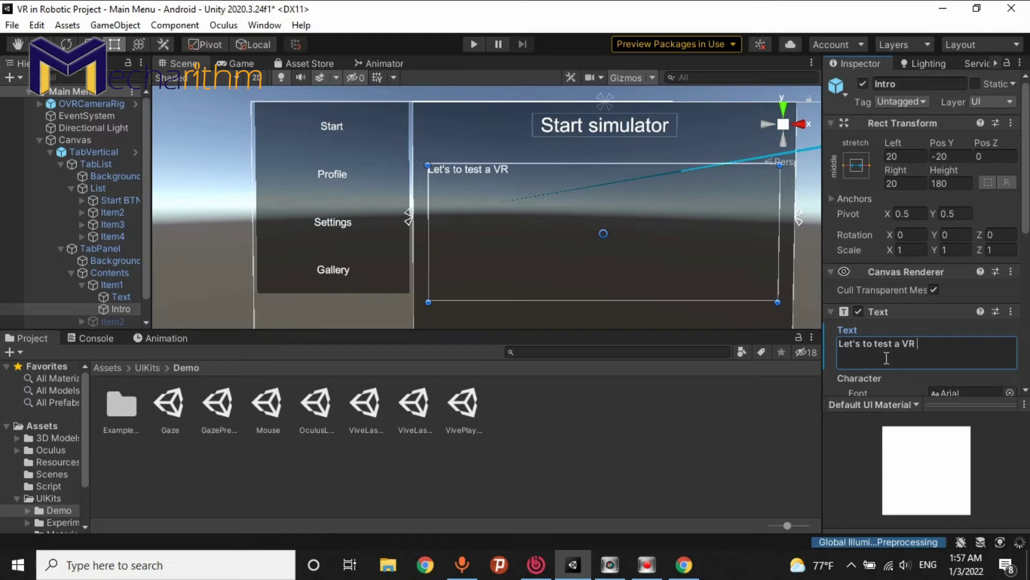
text( robot simulator)
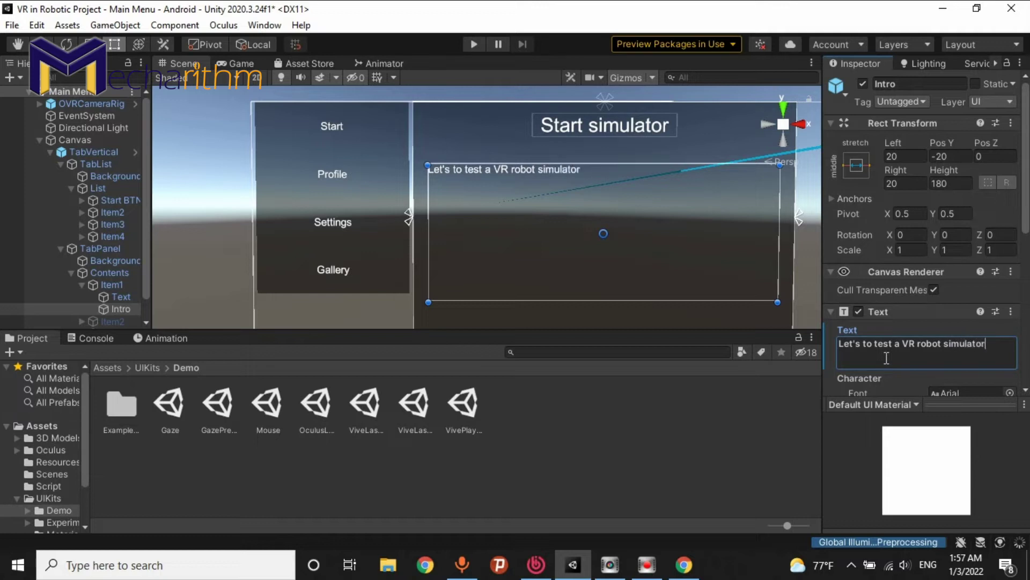
text( in Oculus Quest 2)
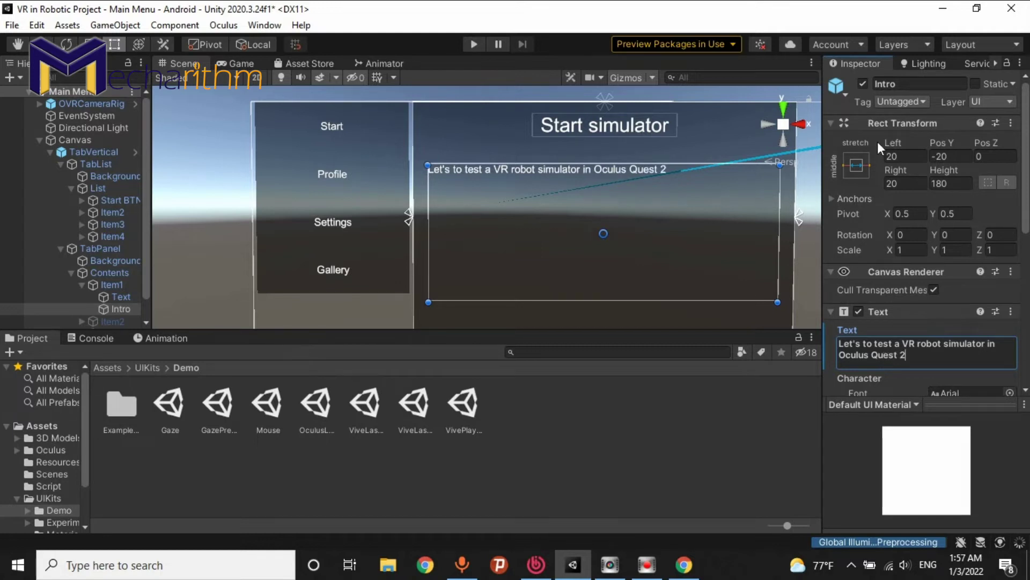
click(82, 285)
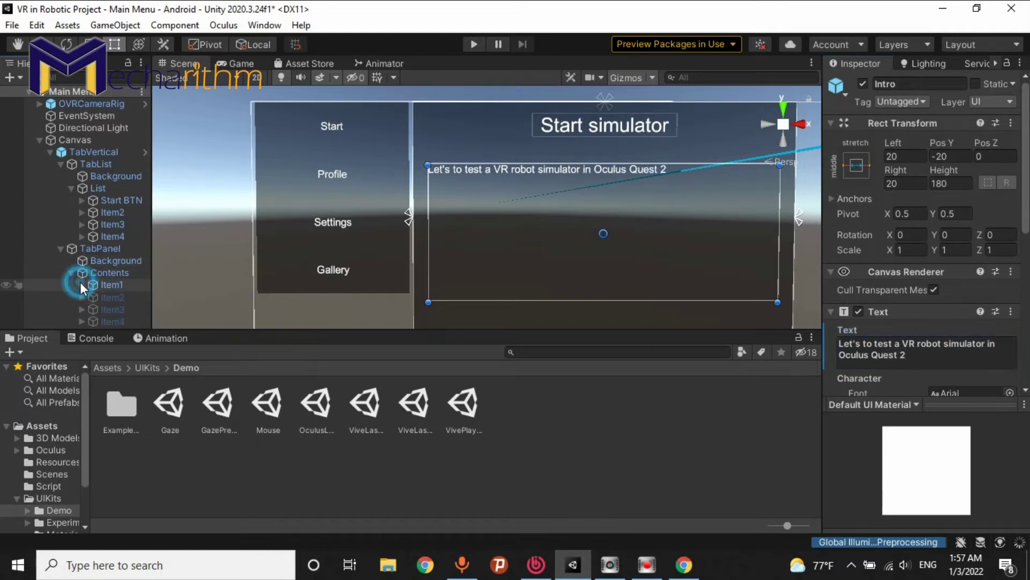
click(82, 285)
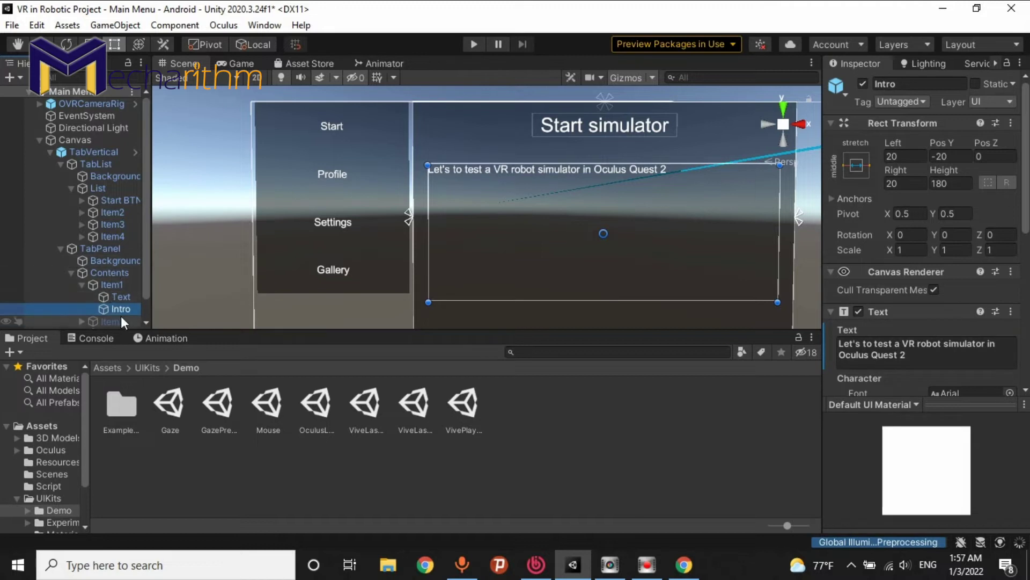
Add a UI Button as a child of Item1 under Contents and name it Start Scene.
right_drag(499, 223, 231, 271)
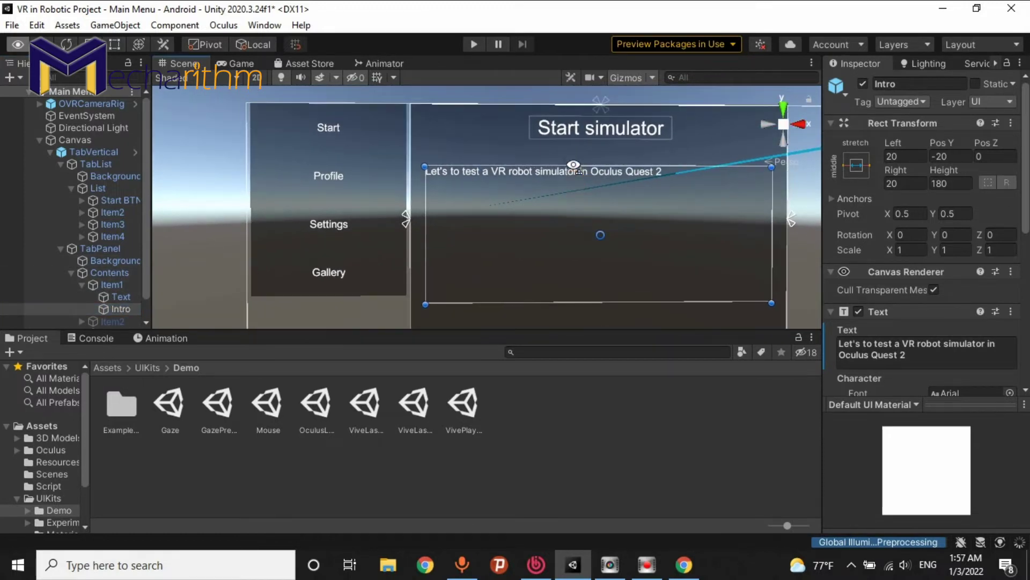
right_click(110, 285)
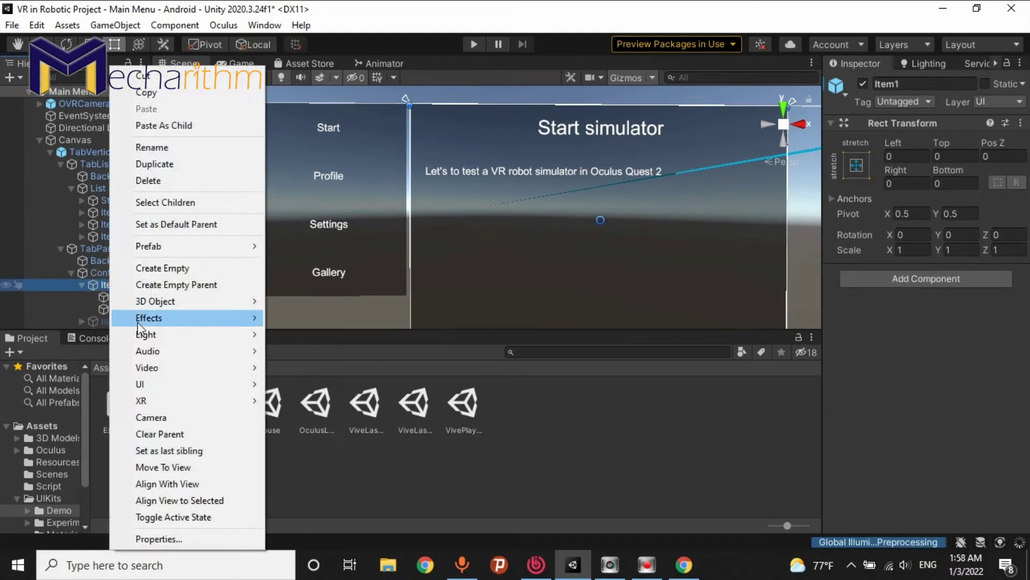
mouse_move(166, 385)
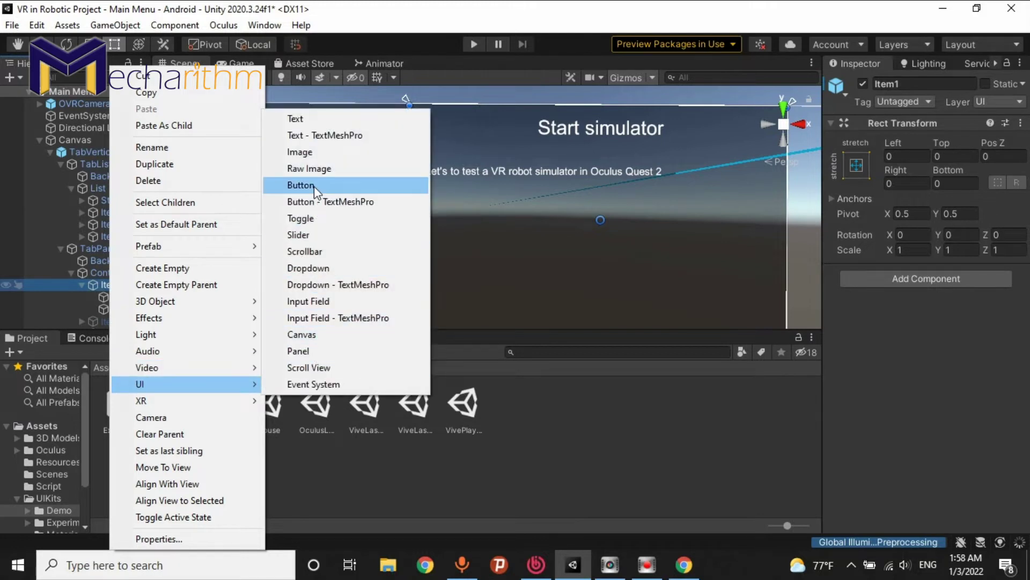
click(301, 185)
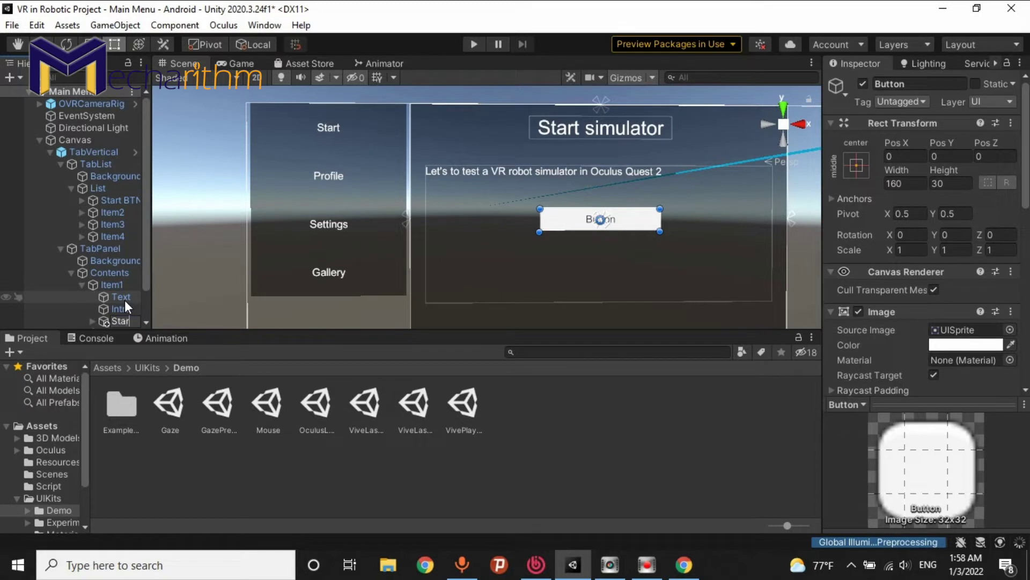
key(Return)
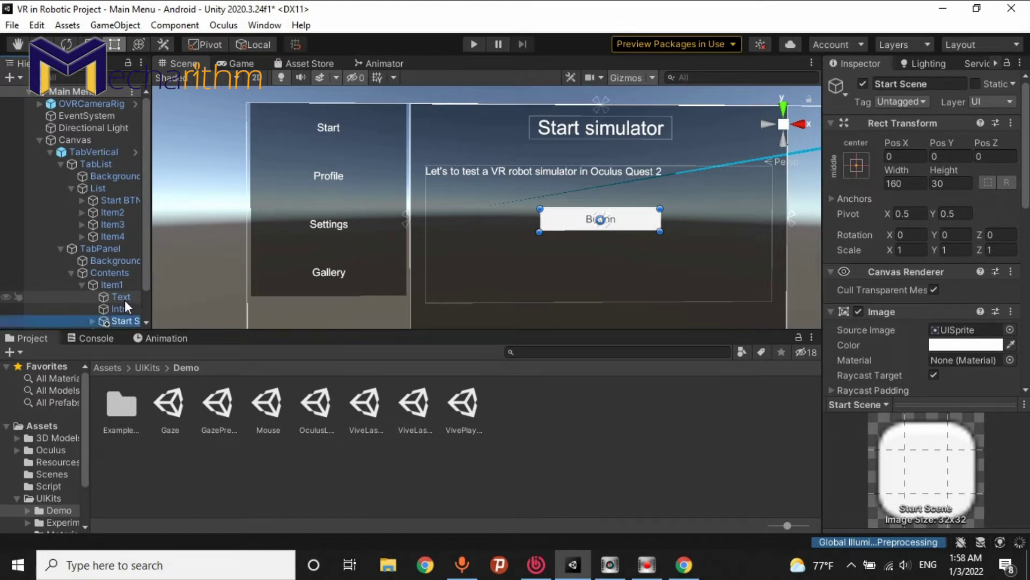
Change the new button's label text to "Start Scene".
key(Right)
key(Down)
click(909, 340)
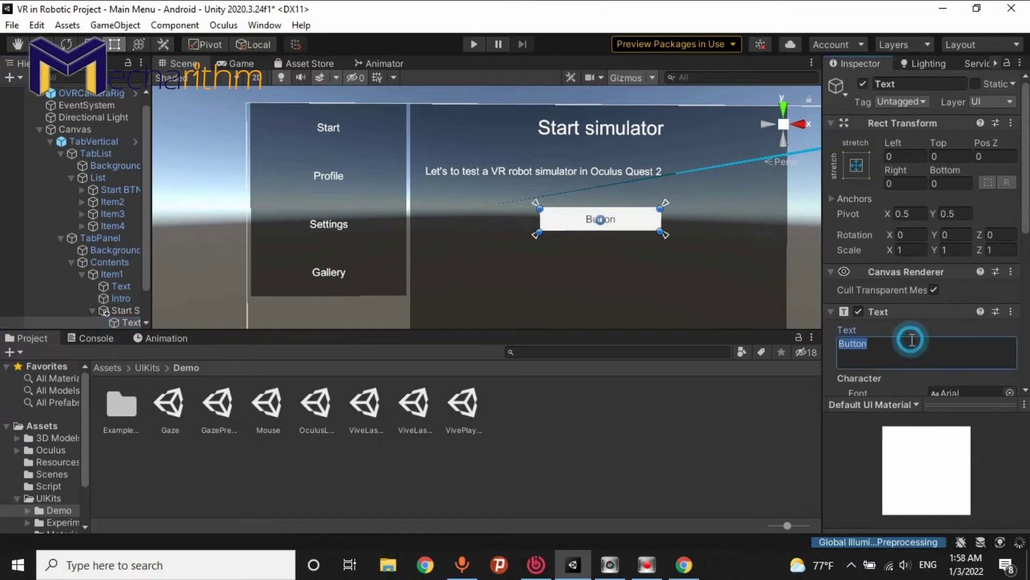
text(Start Scene)
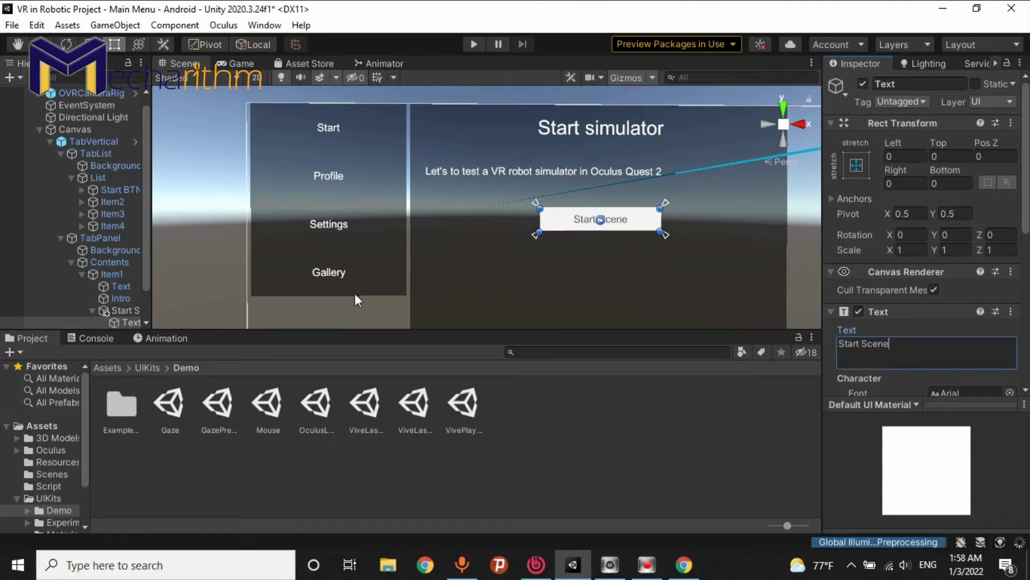
Lower the Start Scene button to the bottom of the page, at a Pos Y of about -132.5.
click(92, 313)
click(108, 314)
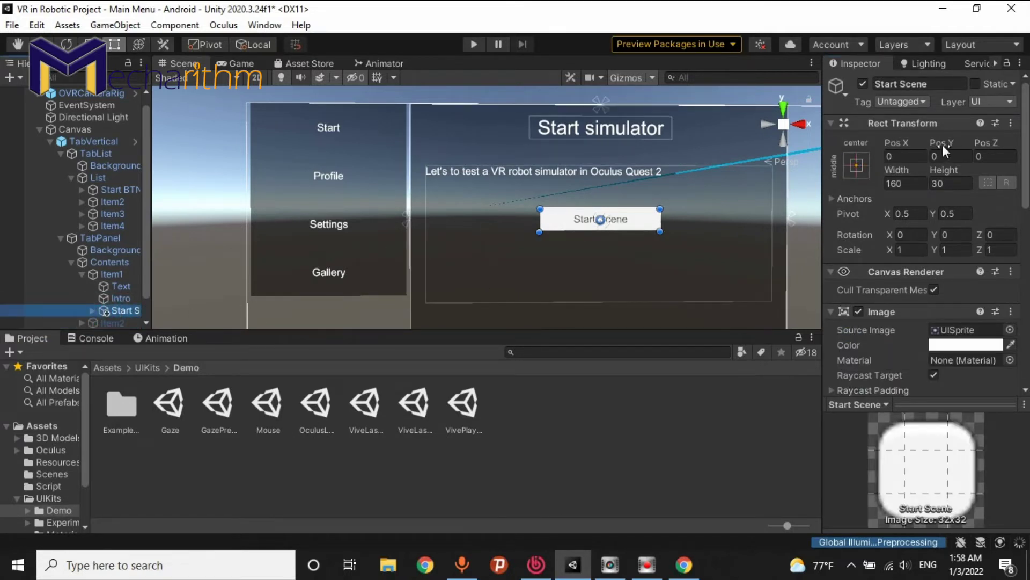
drag(942, 142, 619, 254)
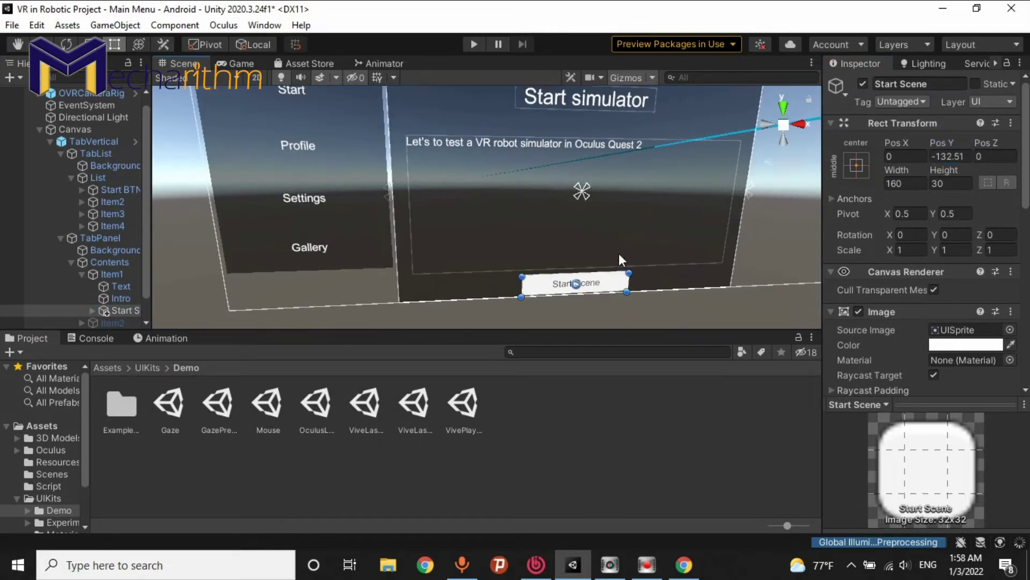
Collapse Item1 under Contents and deactivate it to hide the Start page.
click(80, 274)
click(98, 285)
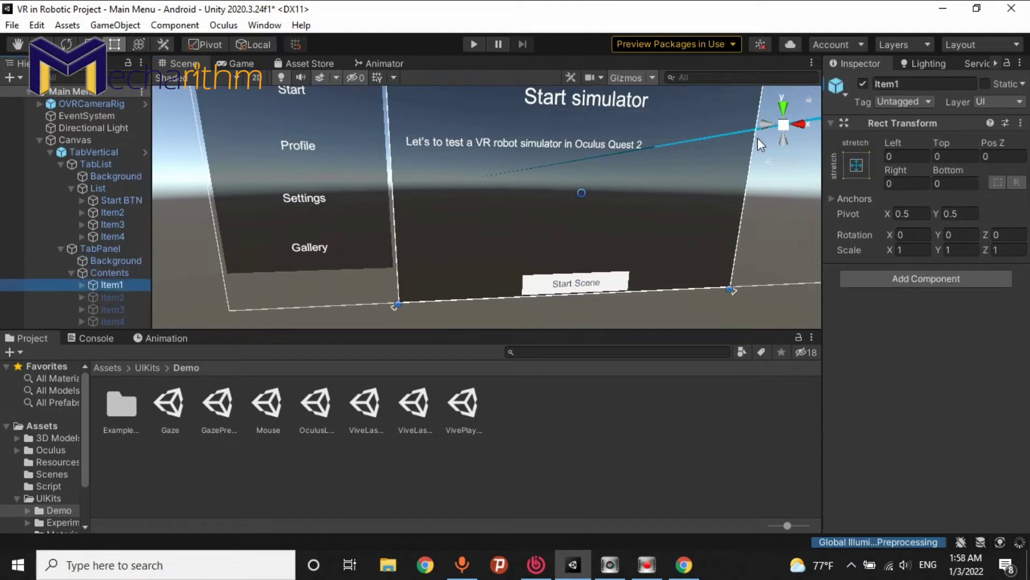
click(862, 83)
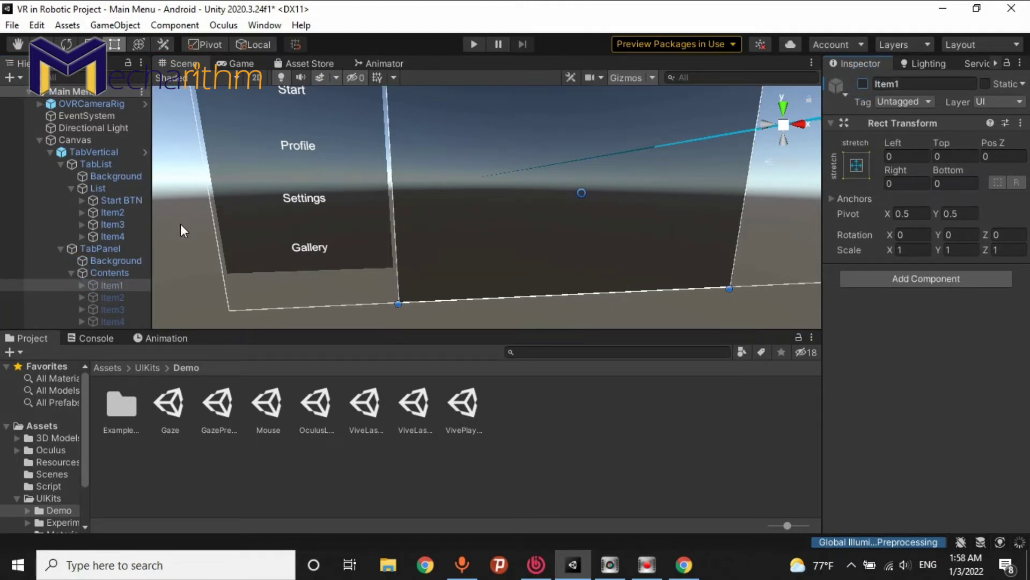
Rename the Item2 object in the tab list to Profile BTN.
double_click(117, 212)
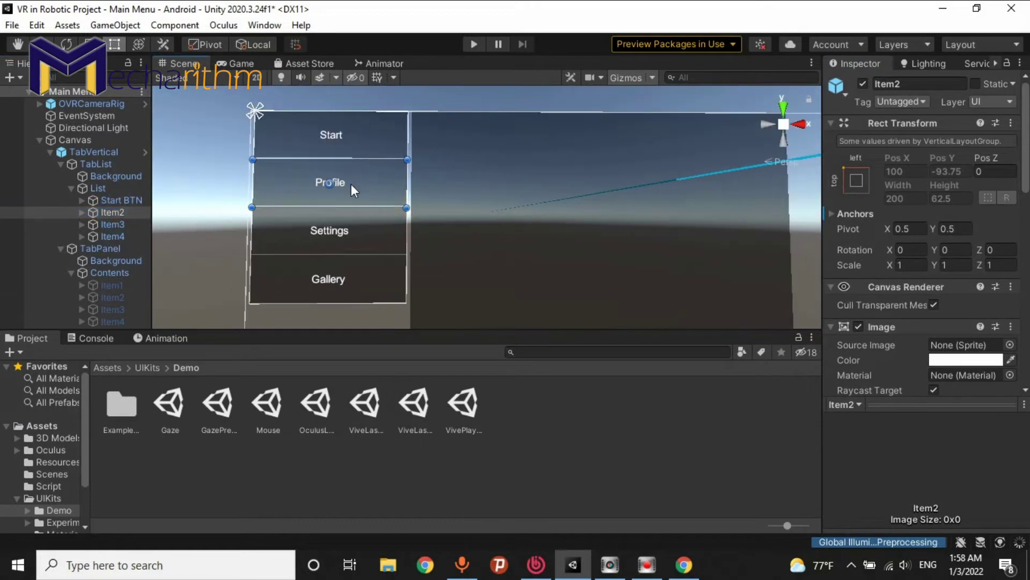
click(131, 213)
text(Pro)
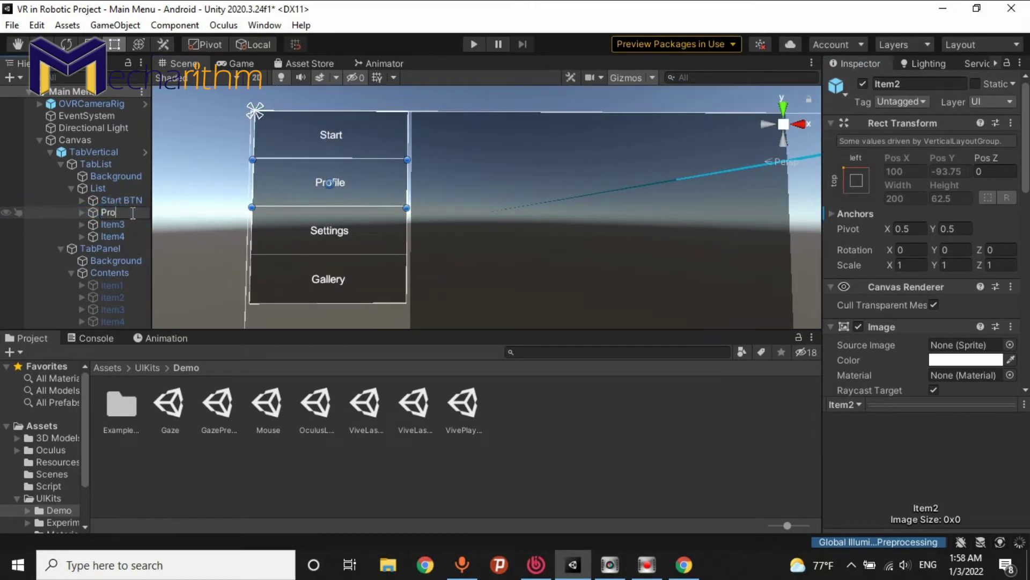
text(file BTN)
key(Return)
Activate Item2 under Contents to show the Profile page.
key(Down)
key(Down)
key(Down)
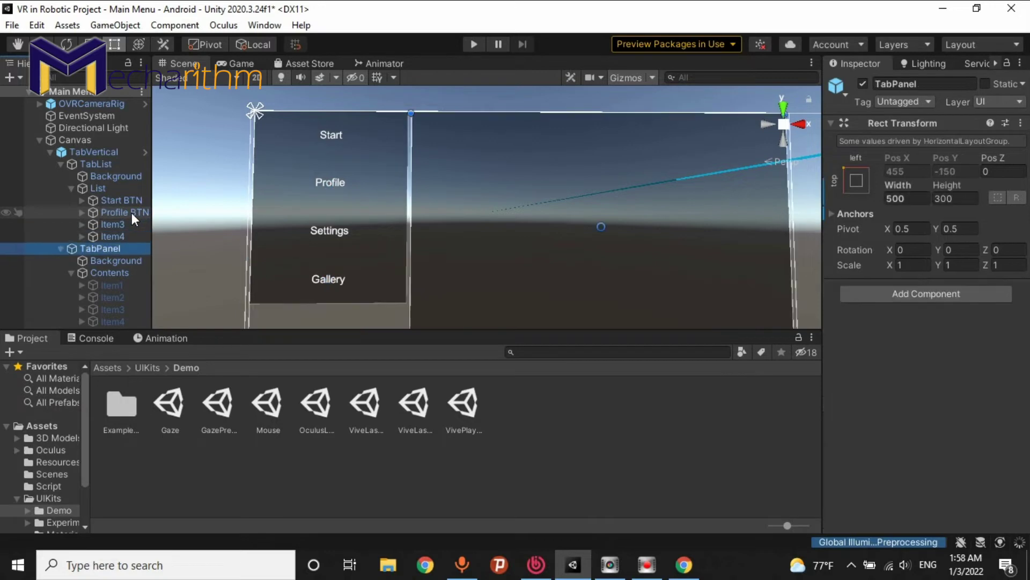
key(Down)
key(Down)
key(Down)
key(Down)
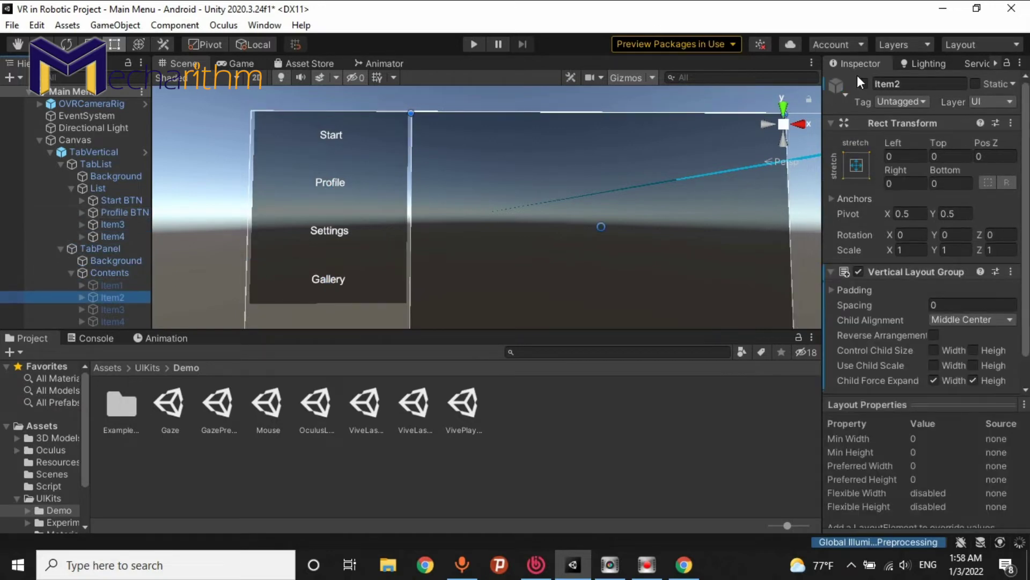
click(862, 83)
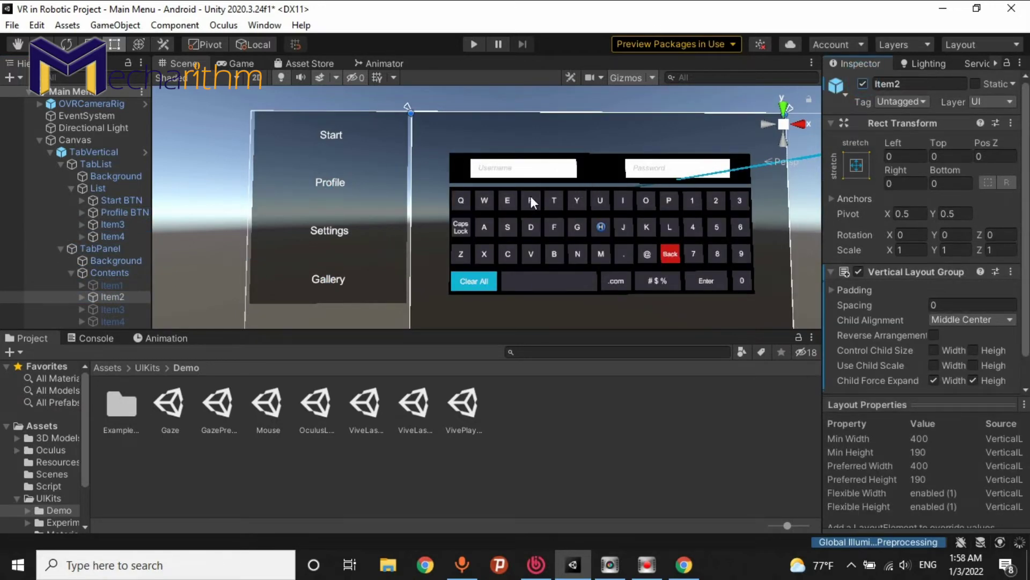
Expand Item2 and its form keyboard, widen the Hierarchy, and examine the components and children of Keyboard-L1.
mouse_move(530, 195)
right_down()
mouse_move(511, 184)
mouse_move(559, 179)
mouse_move(529, 198)
right_up()
click(79, 298)
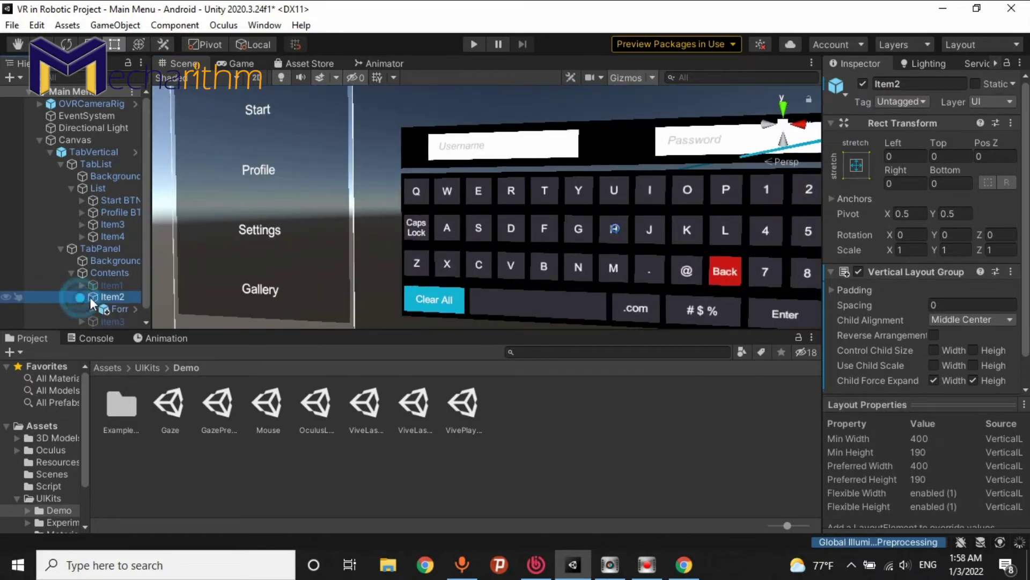
click(92, 309)
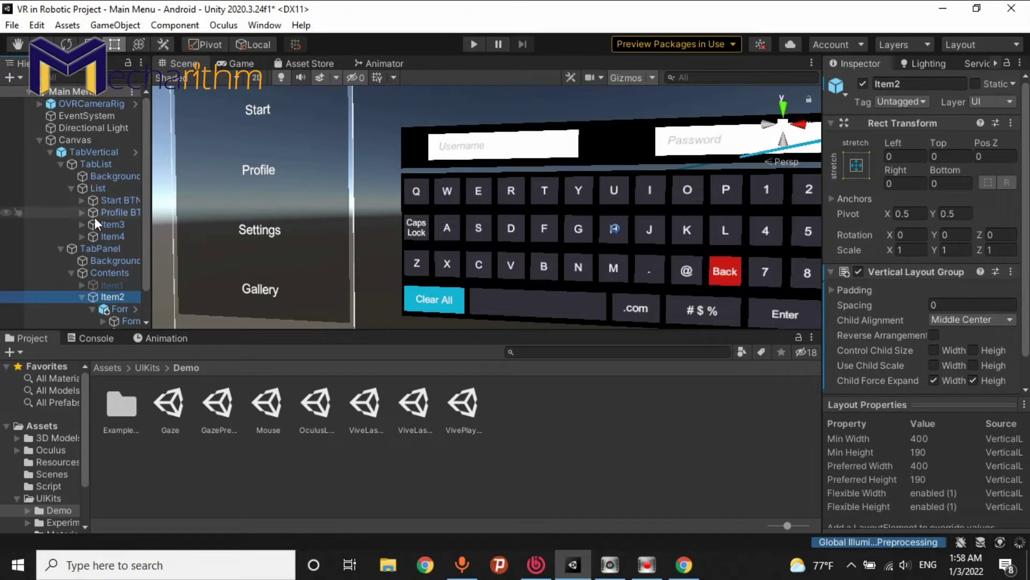
scroll(134, 288, down, 3)
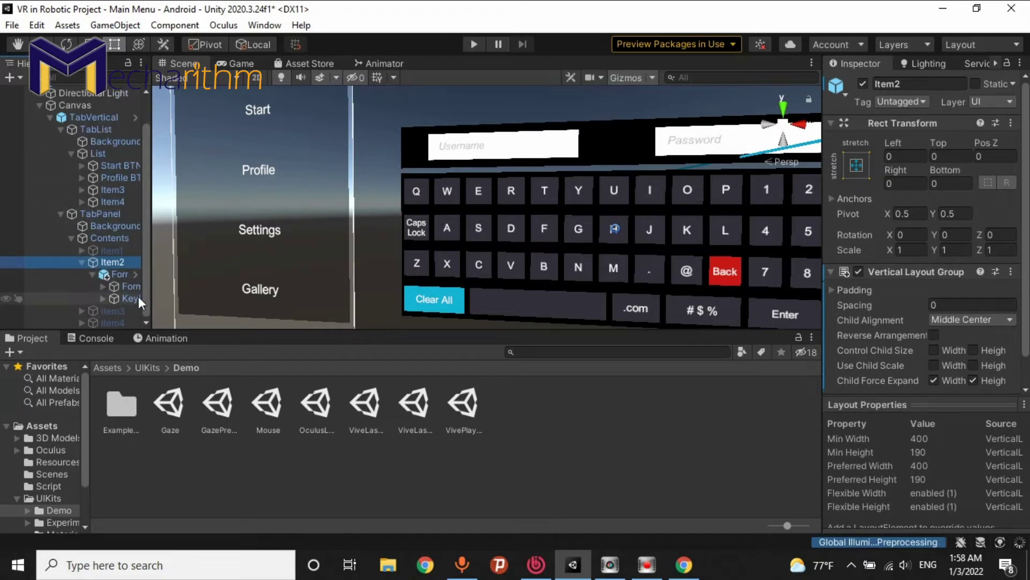
drag(154, 279, 204, 280)
click(139, 298)
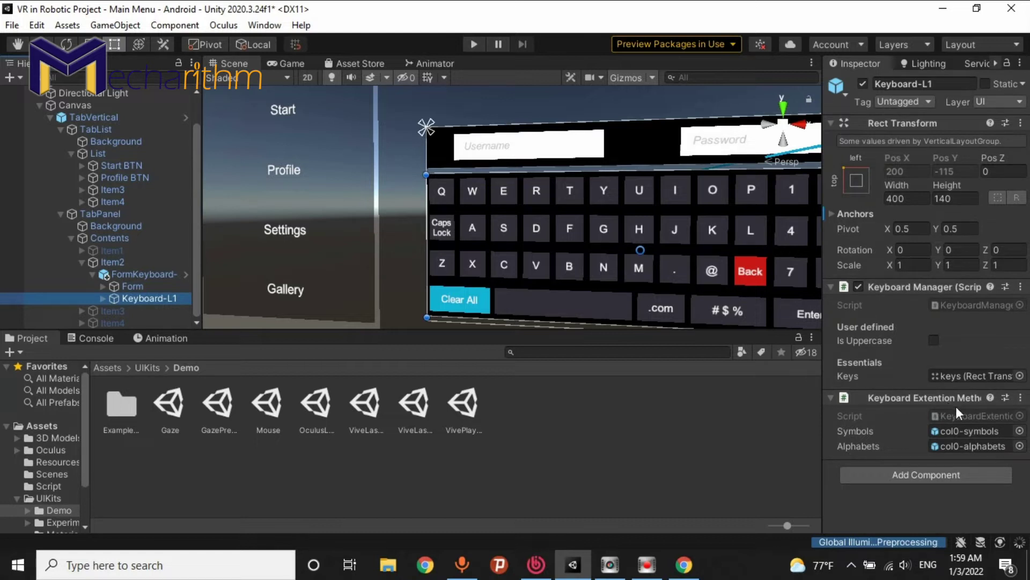
click(102, 297)
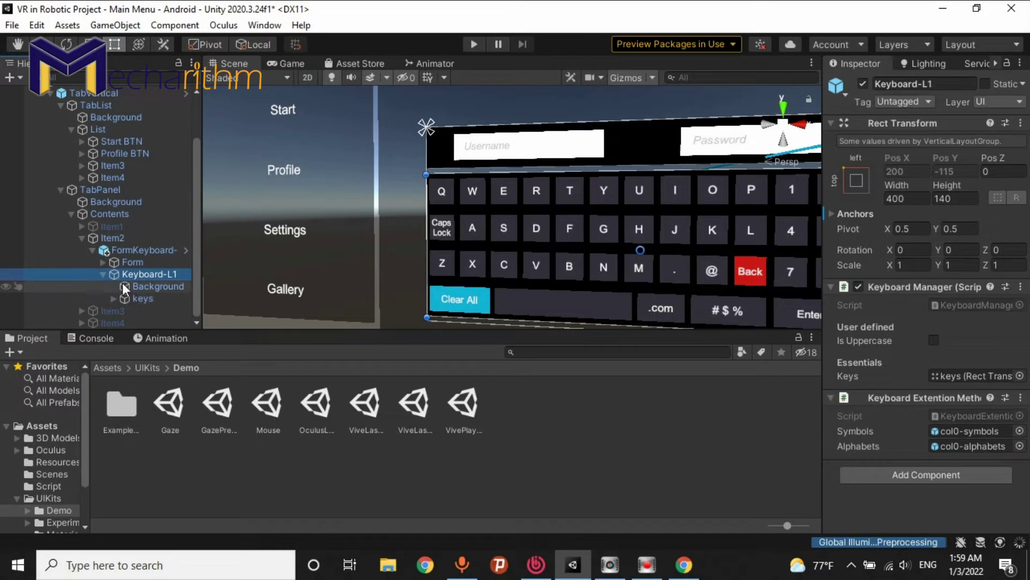
click(104, 272)
Expand the Form and its Content, and inspect the Username and Password input fields.
click(101, 284)
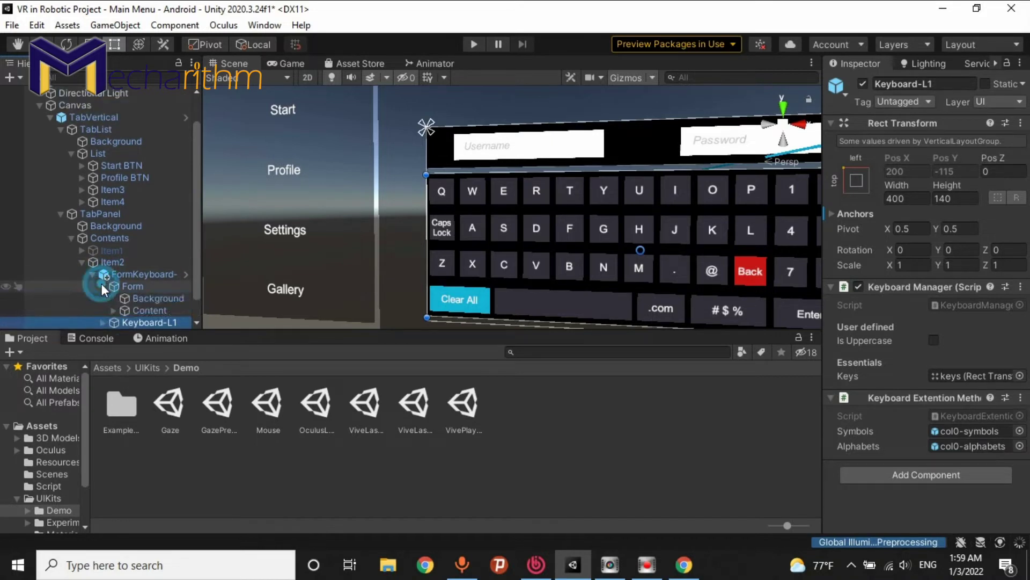
click(114, 310)
click(152, 272)
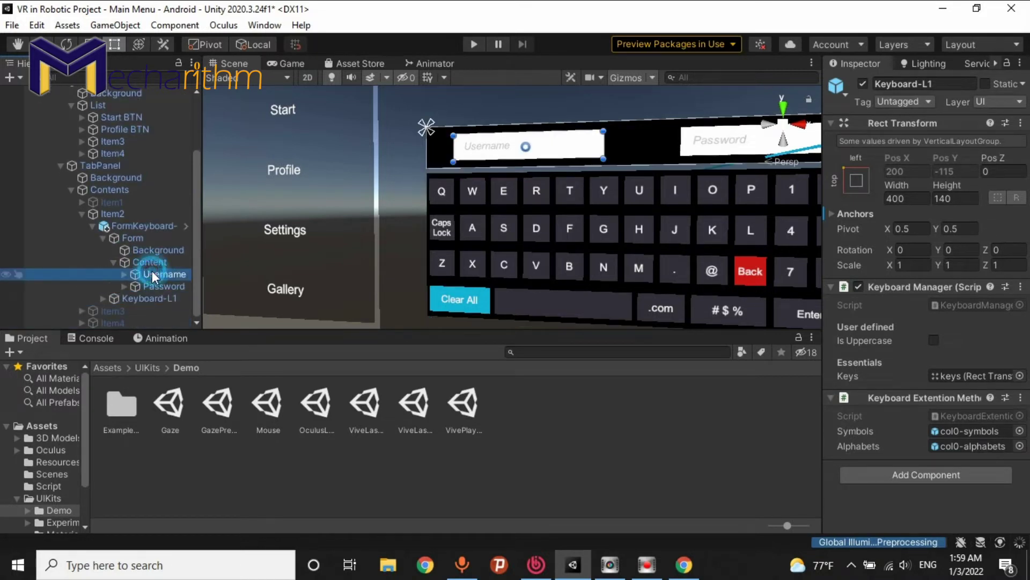
click(156, 286)
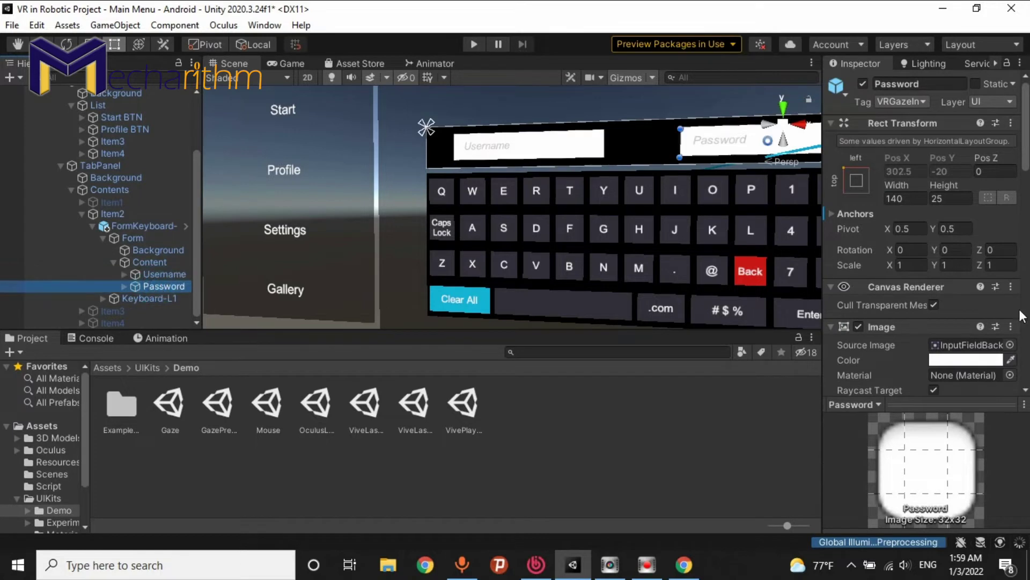
scroll(1023, 317, down, 5)
alt+drag(534, 168, 534, 163)
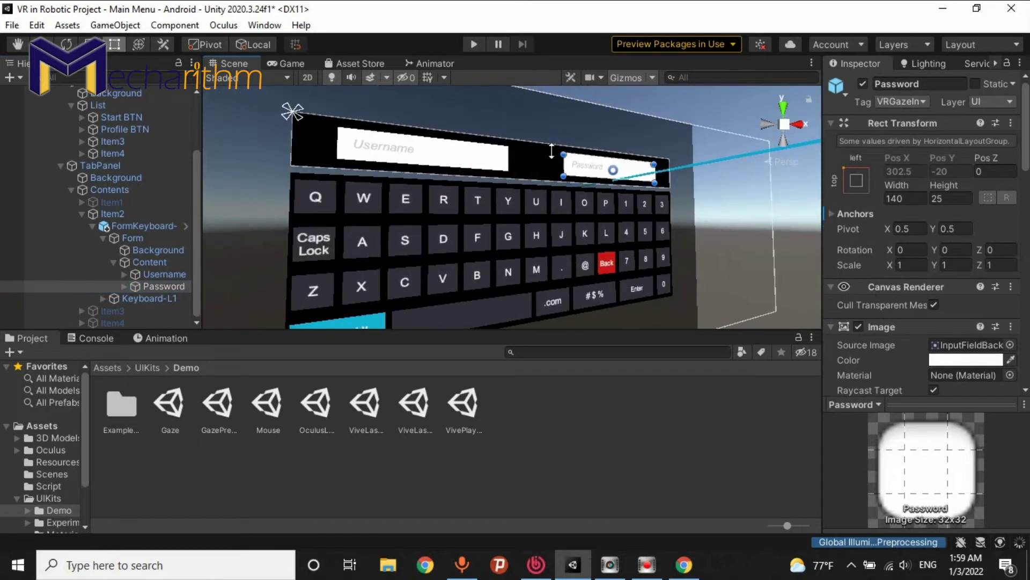
Collapse Item2 under Contents and deactivate it to hide the Profile page.
click(82, 212)
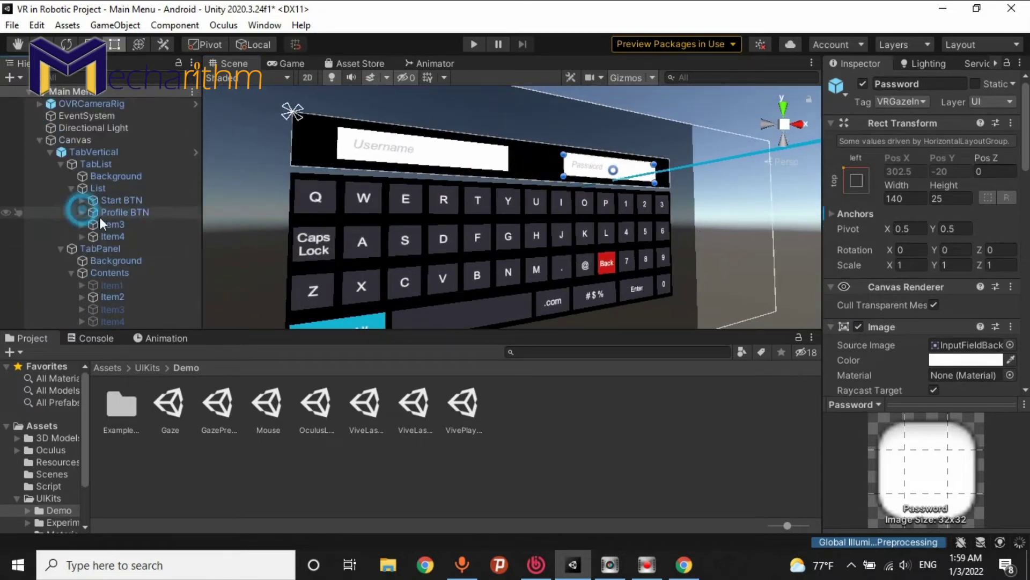
click(110, 297)
click(856, 86)
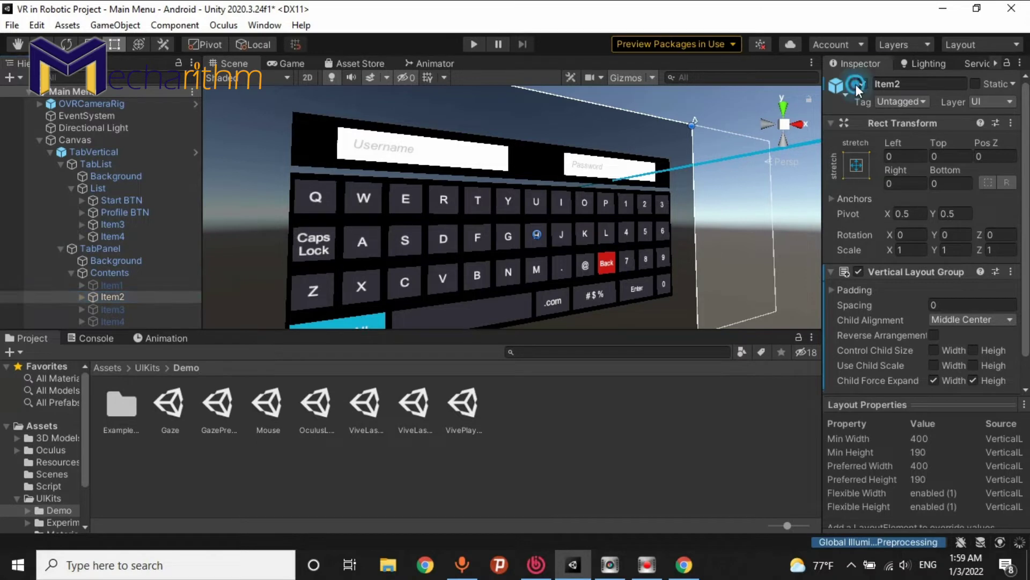
right_drag(536, 233, 515, 145)
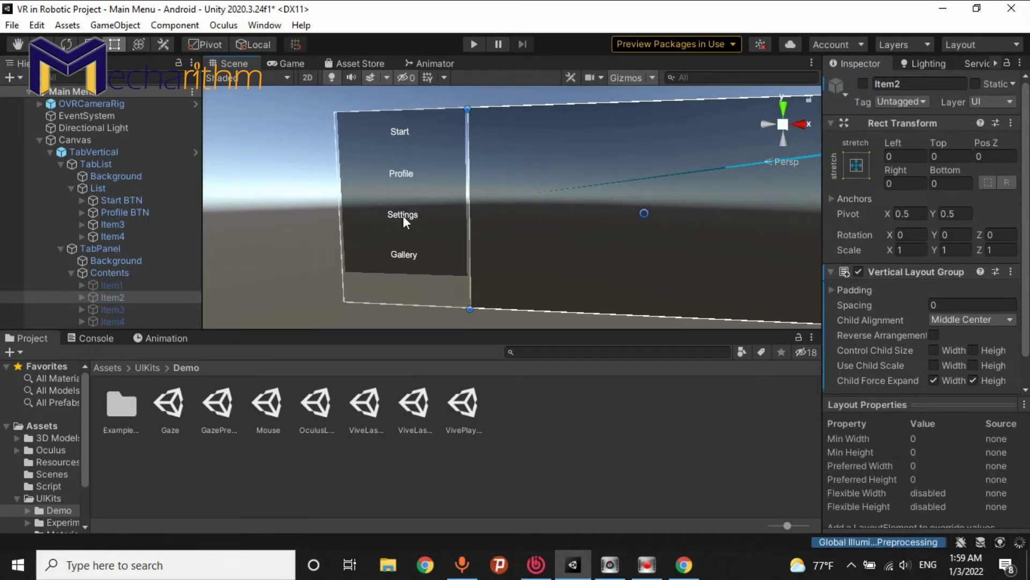
Activate Item1 under Contents to show the Start simulator page, and save the scene.
click(129, 200)
click(112, 285)
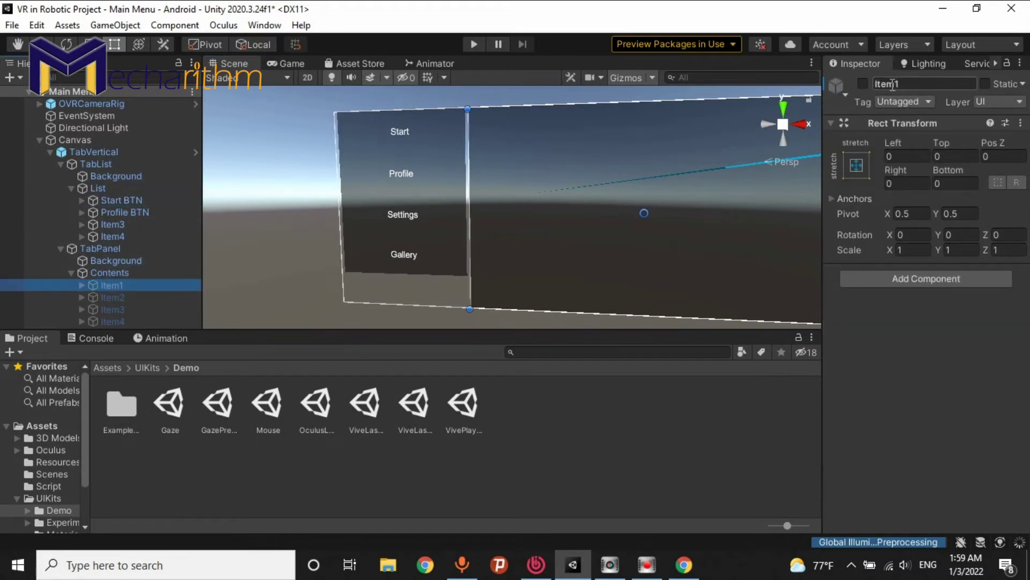
click(862, 84)
right_drag(644, 172, 614, 164)
key(ctrl+s)
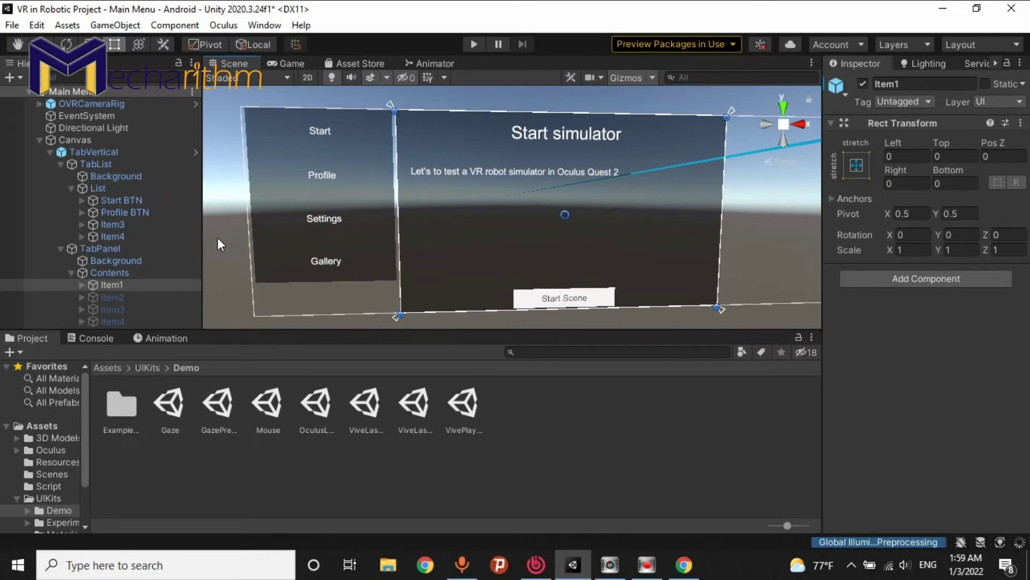
Rename Item1 and Item2 under Contents as "Start Page" and "Profile Page".
click(133, 287)
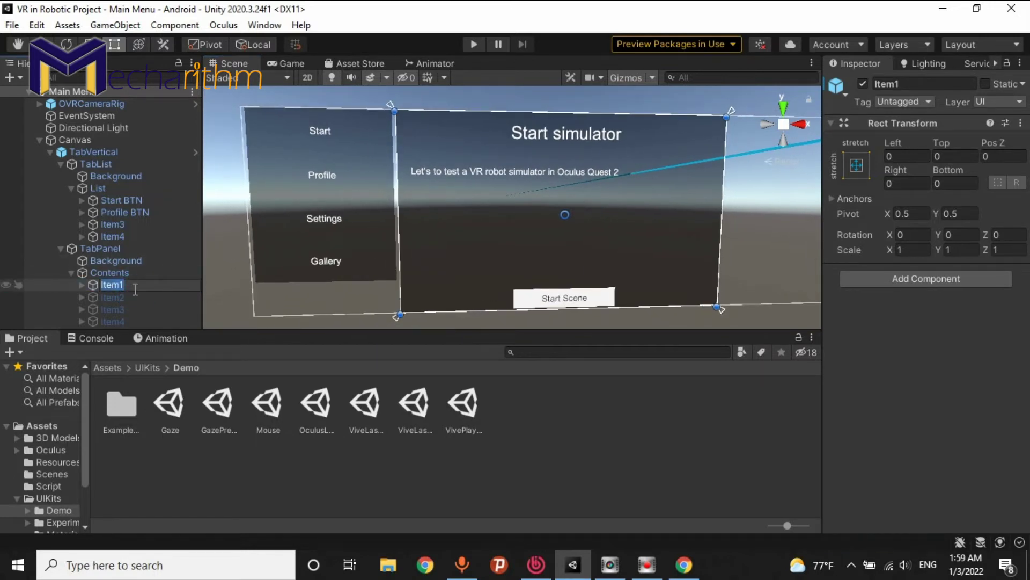
text(Start Page)
key(Return)
click(136, 295)
key(F2)
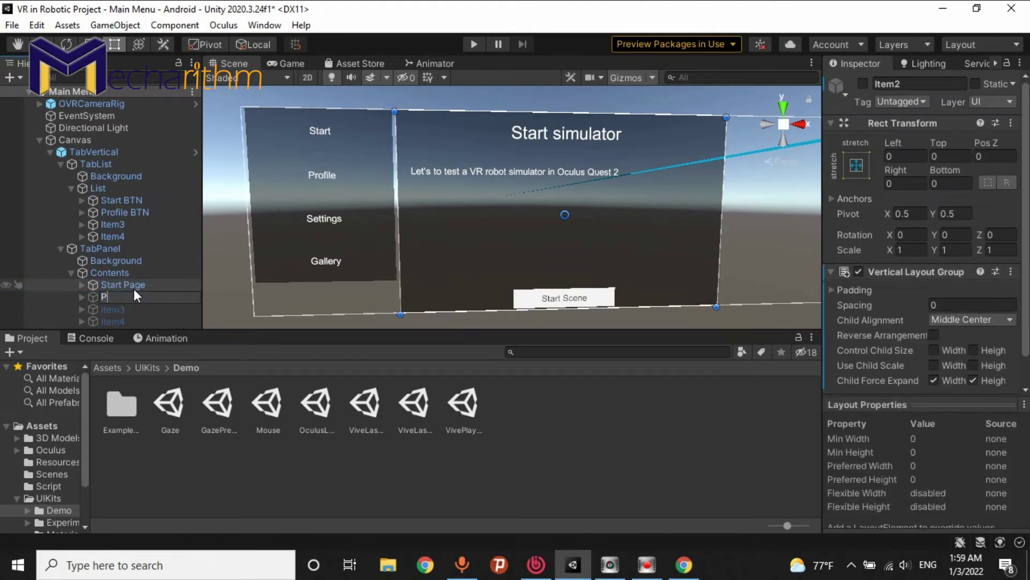
text(Profile Page)
key(Return)
Rename Item3 and Item4 under Contents as "Setting Page" and "Galley Page".
key(Down)
key(F2)
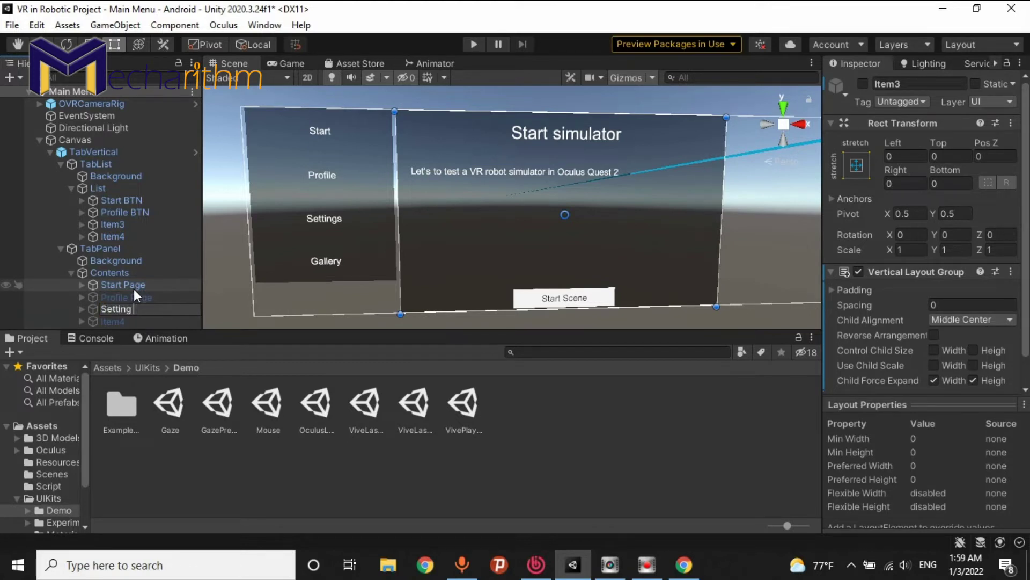
key(Return)
key(Down)
key(F2)
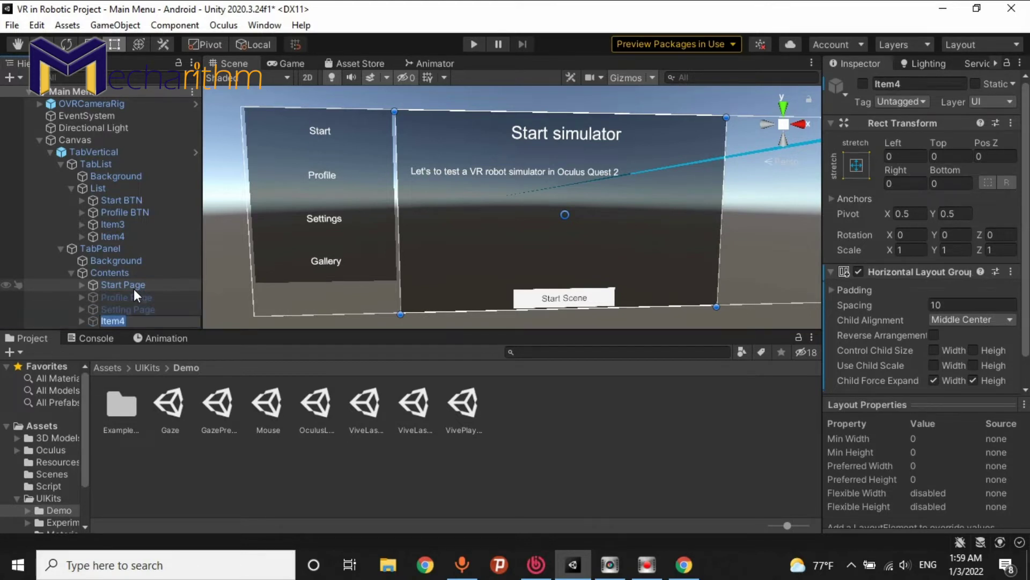
text(Galley Page)
key(Return)
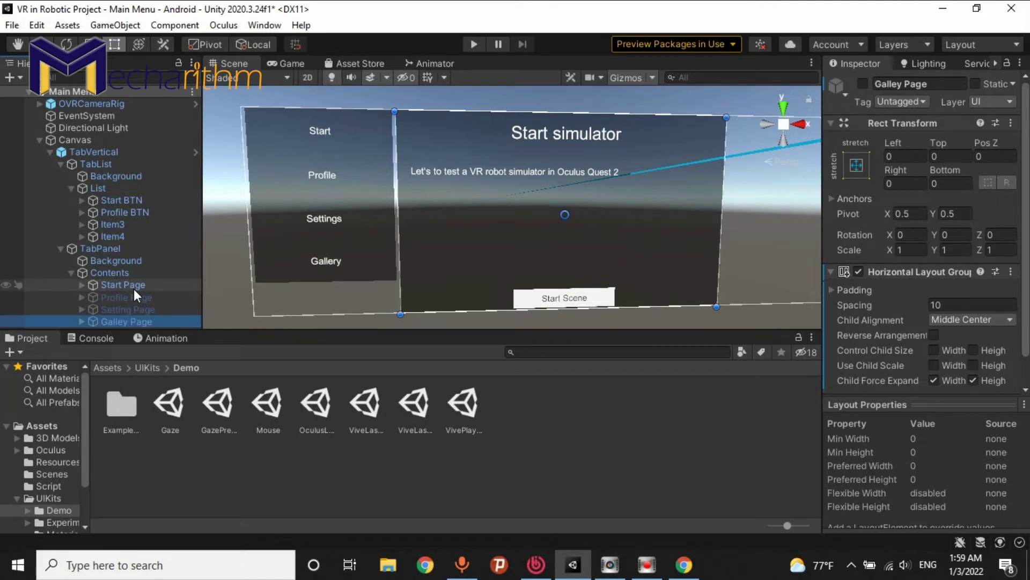
Expand Start Page in the Hierarchy and select its Start Scene button.
key(Up)
key(Up)
key(Up)
key(Right)
key(Down)
key(Down)
key(Down)
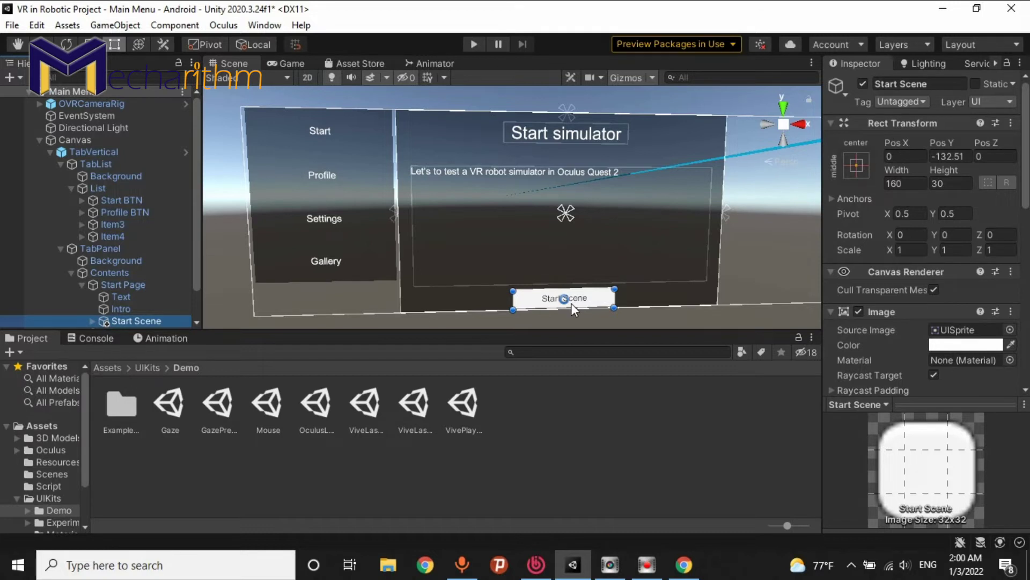
Open the project's Scenes folder and look at the Level 1 scene asset.
click(115, 368)
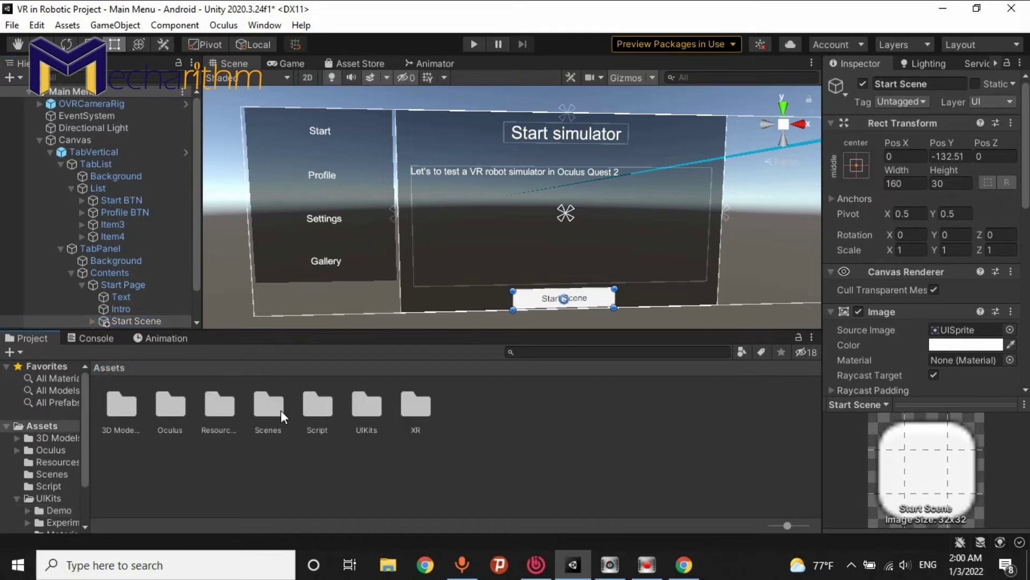
double_click(274, 410)
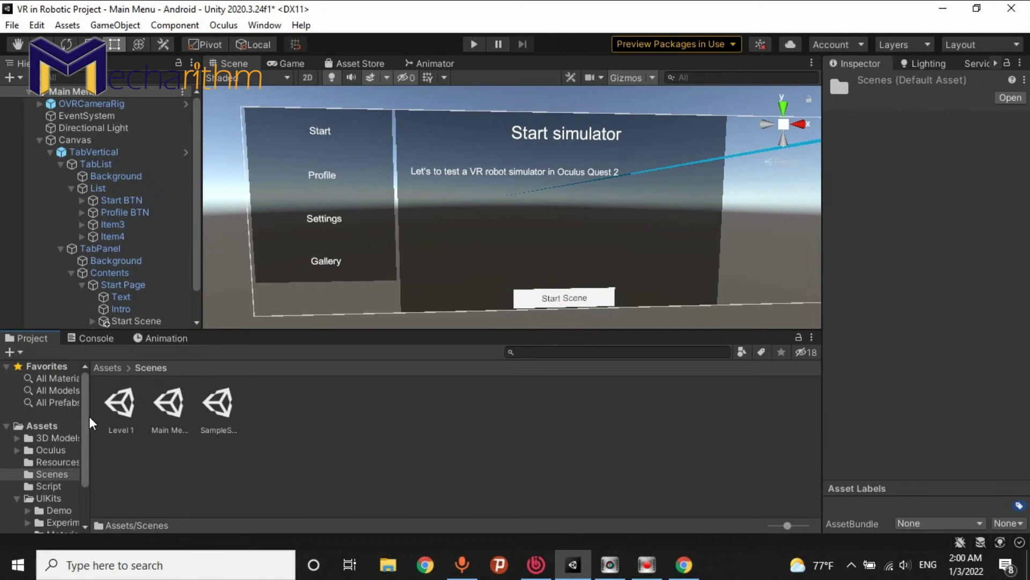
click(119, 403)
Create a C# script named MainMenuManager in the Assets Script folder.
click(101, 369)
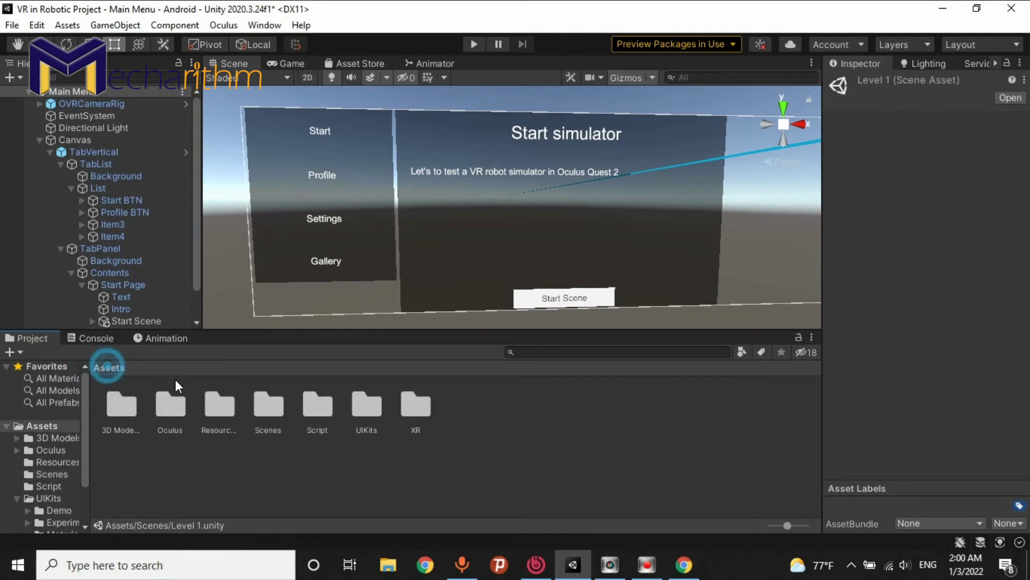
double_click(298, 414)
right_click(299, 413)
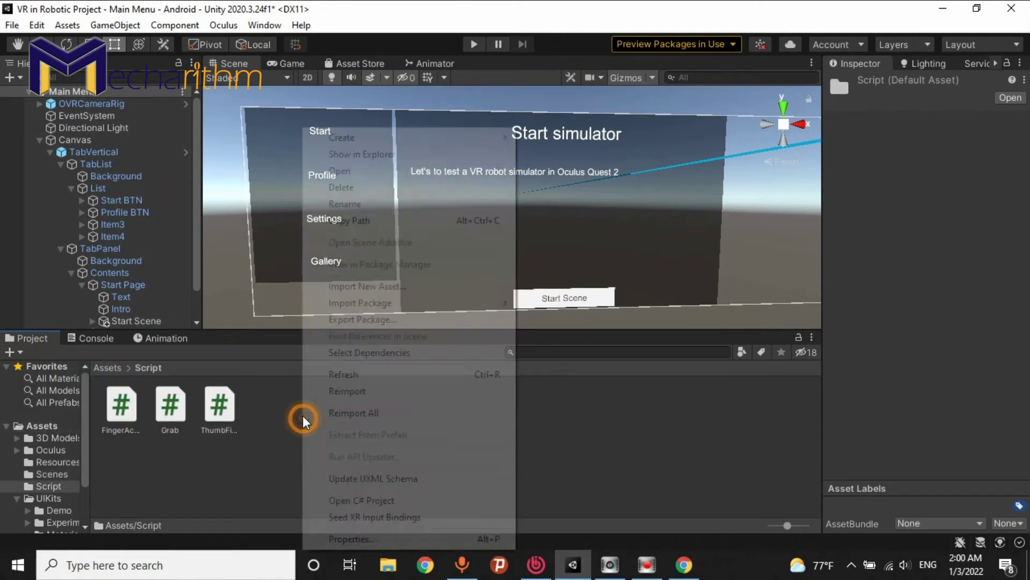
click(376, 137)
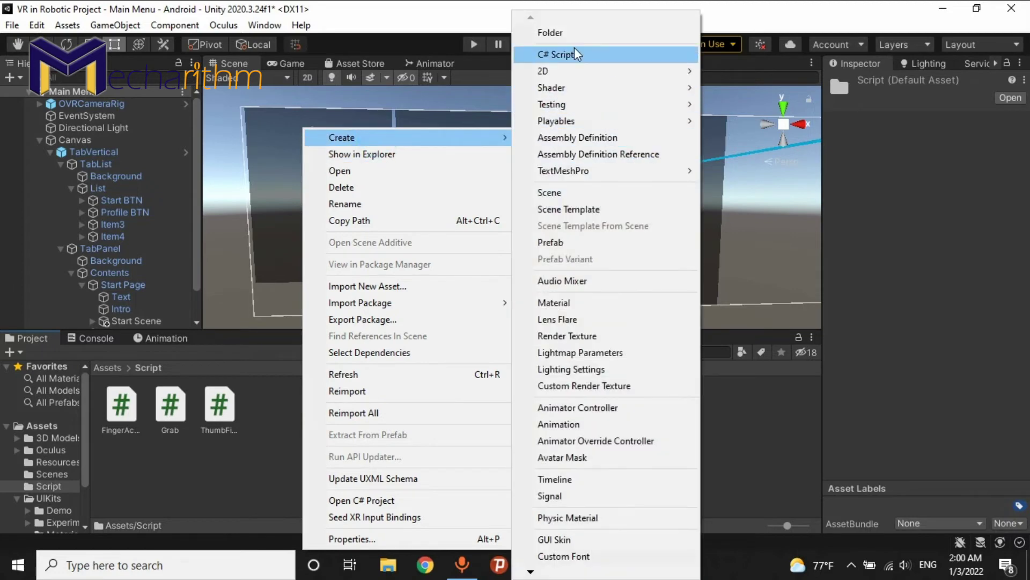
click(563, 55)
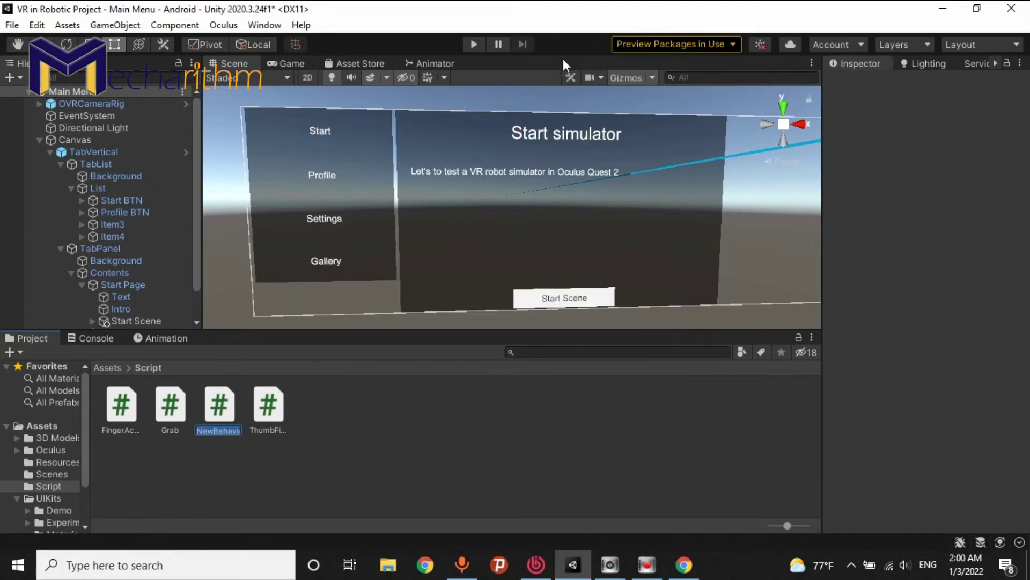
text(MainMenu)
text(Manager)
key(Return)
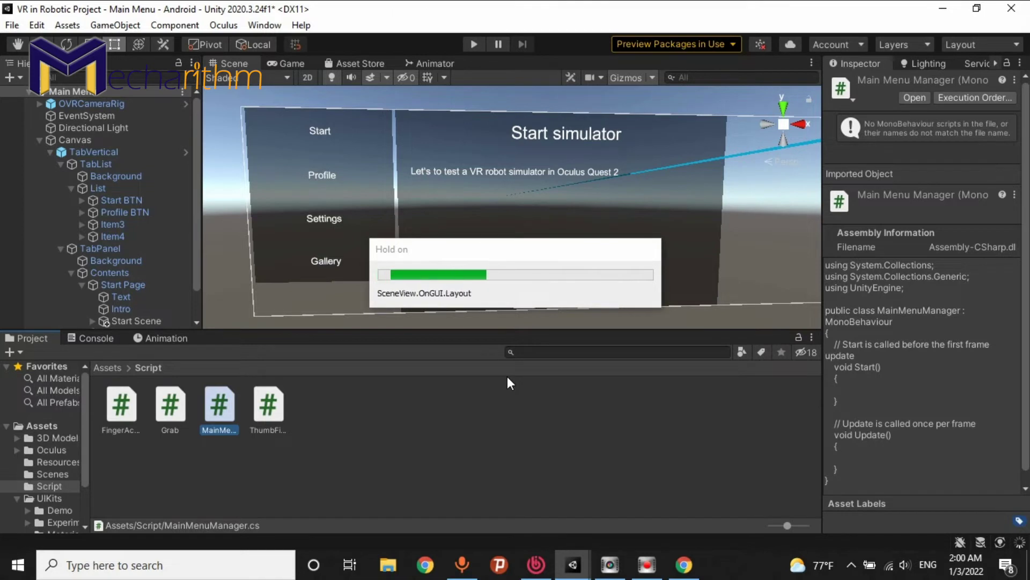
Attach the MainMenuManager script to the Canvas object as a component.
click(73, 141)
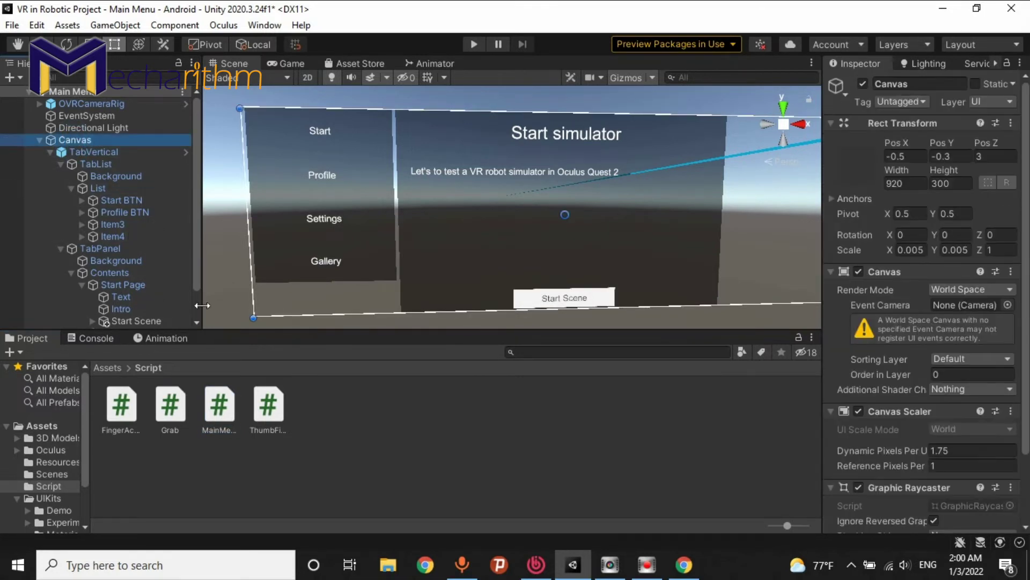
scroll(995, 348, down, 2)
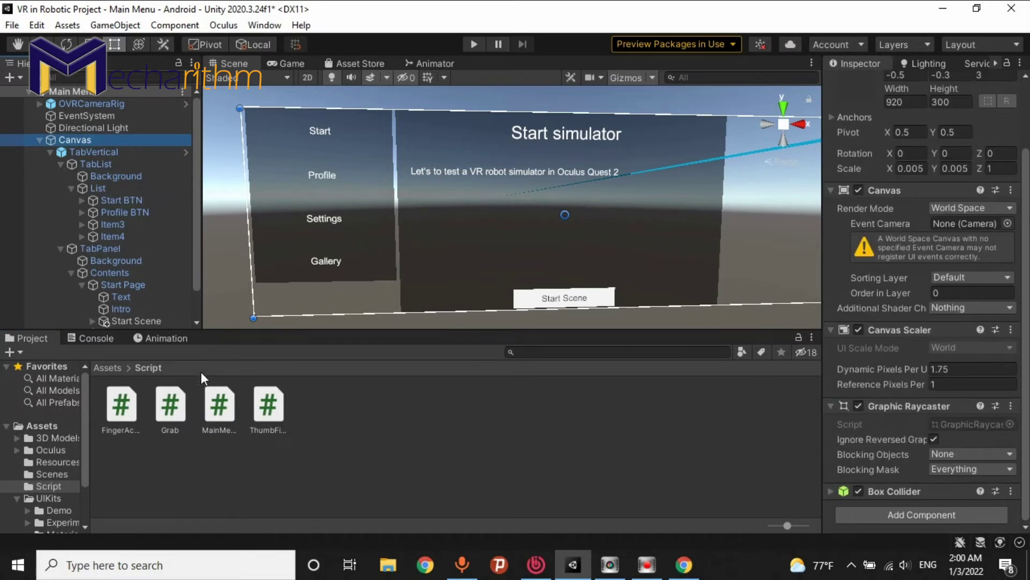
click(223, 407)
drag(224, 408, 84, 142)
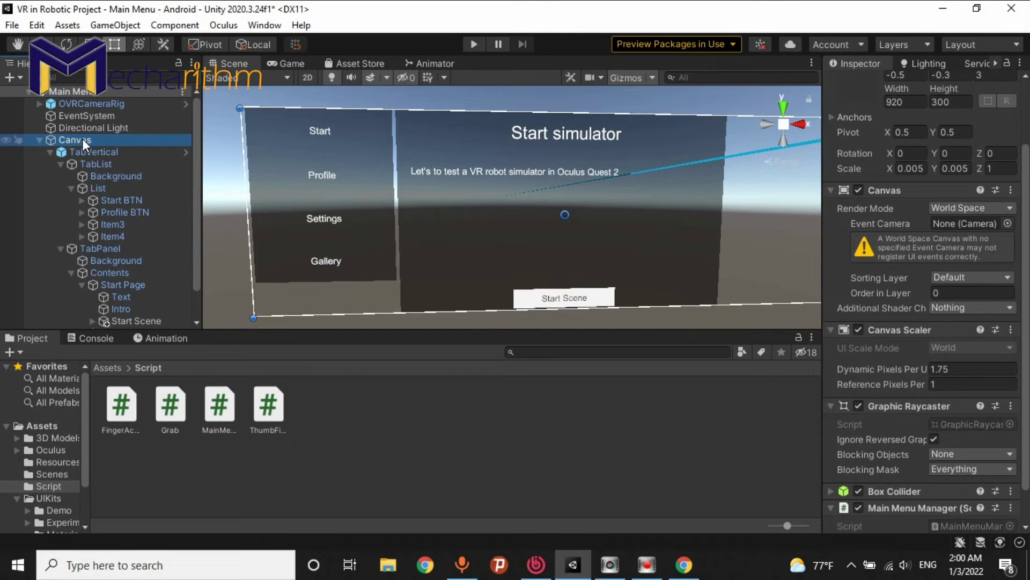
scroll(874, 450, down, 2)
Open the MainMenuManager script for editing in Visual Studio.
right_click(890, 468)
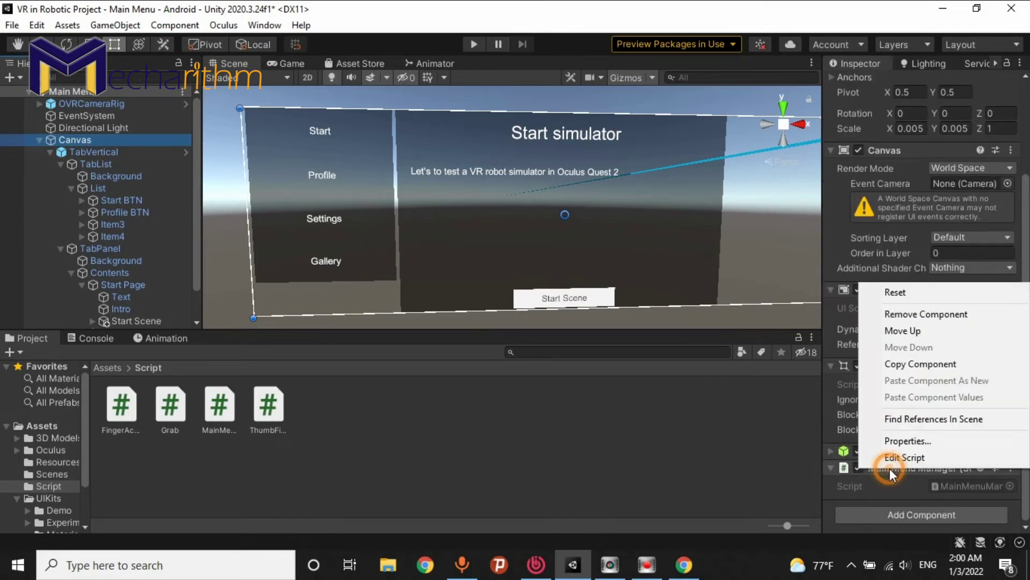
click(905, 459)
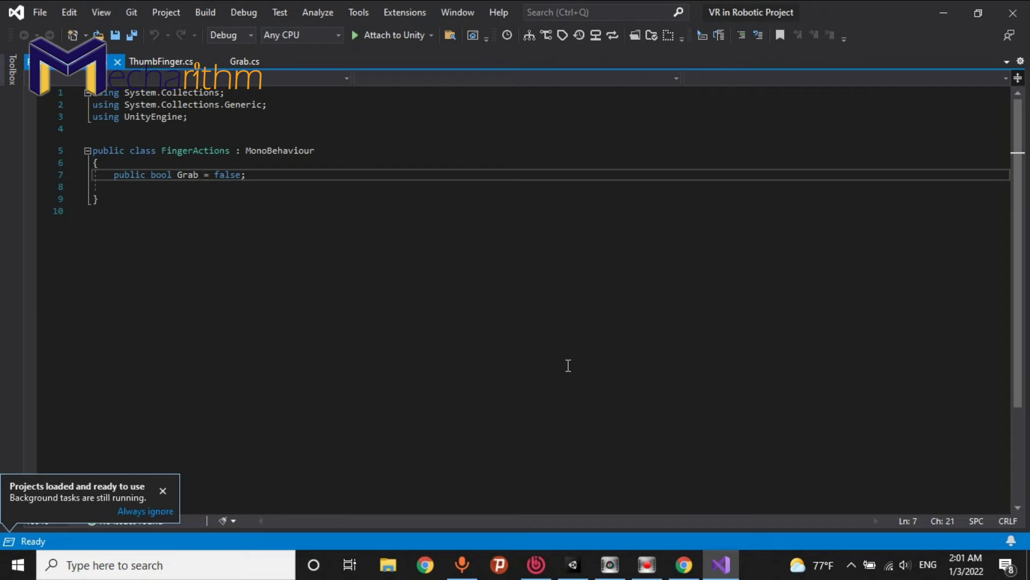
click(163, 491)
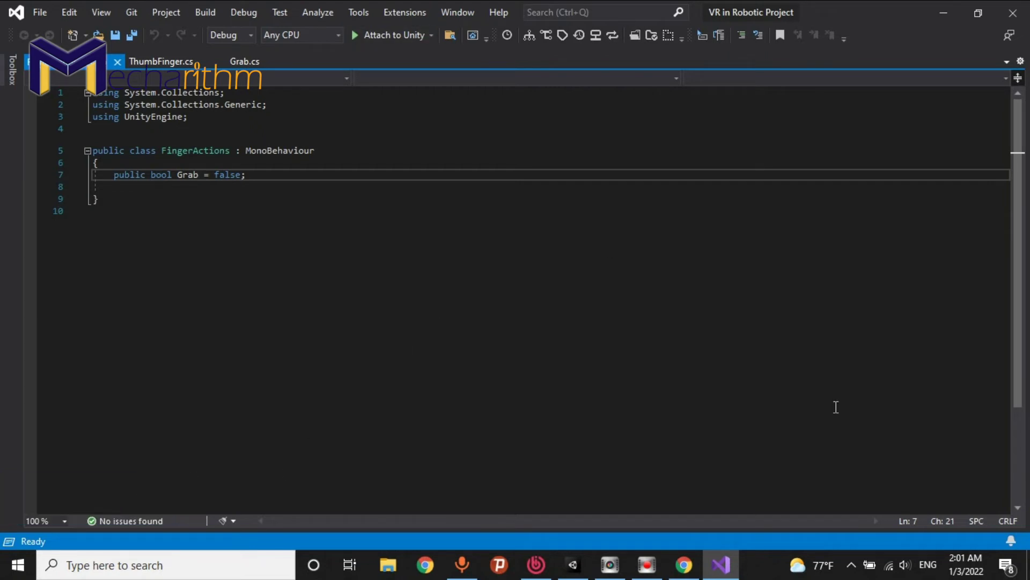
click(573, 565)
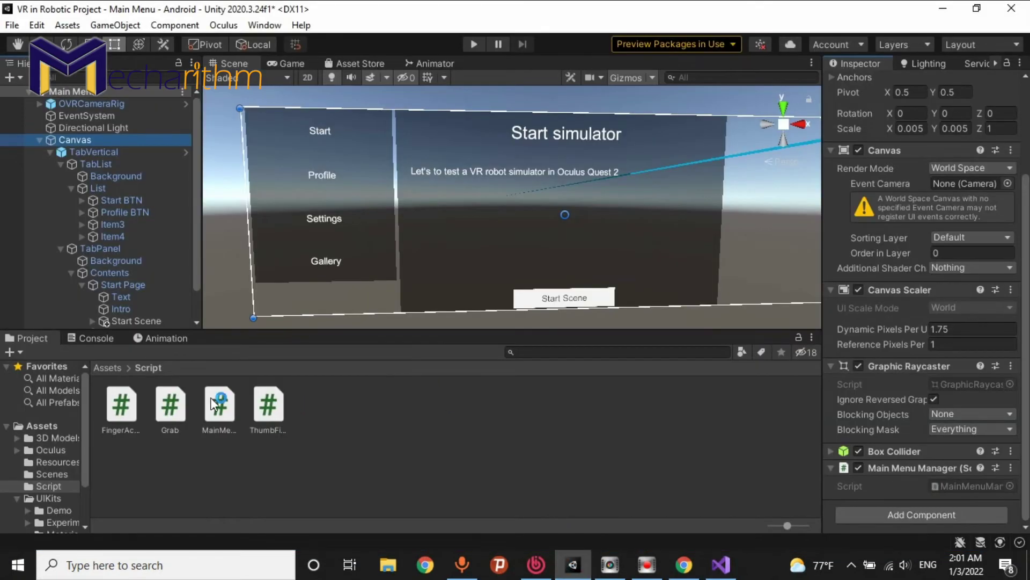
click(217, 403)
double_click(217, 403)
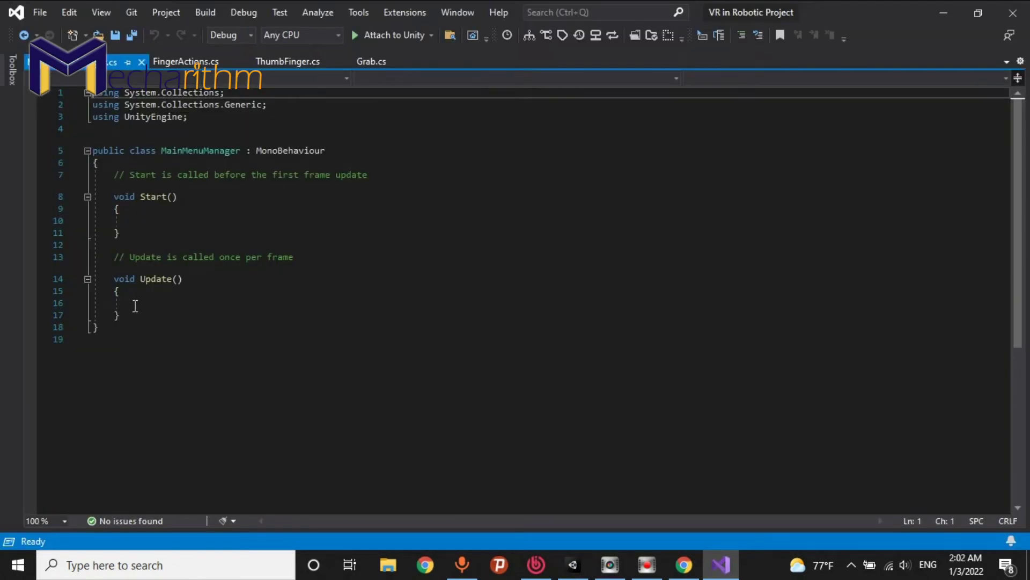
Delete the default Start and Update methods and add "using UnityEngine.SceneManagement;" below the UnityEngine import.
drag(131, 314, 118, 181)
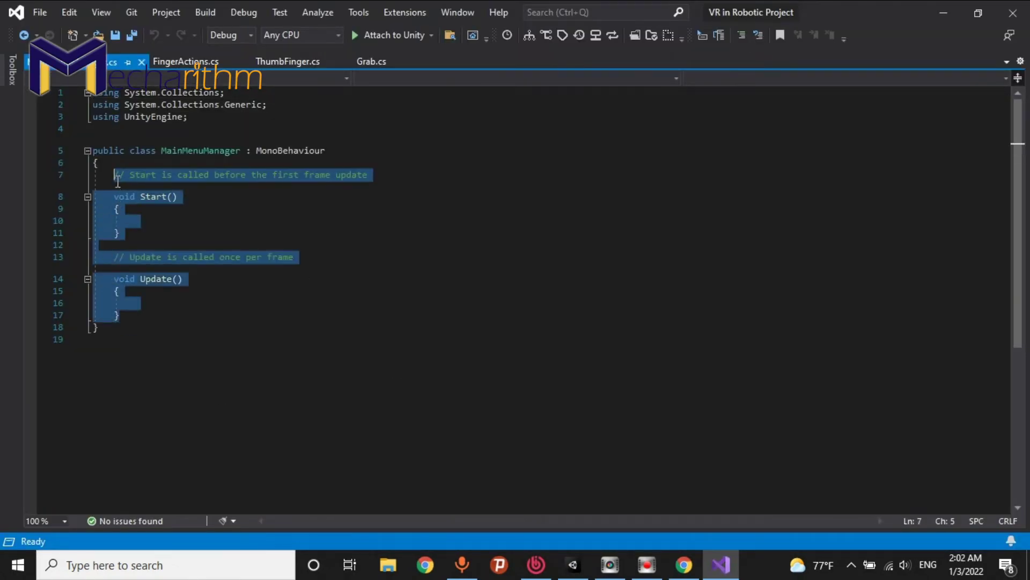
key(BackSpace)
click(213, 118)
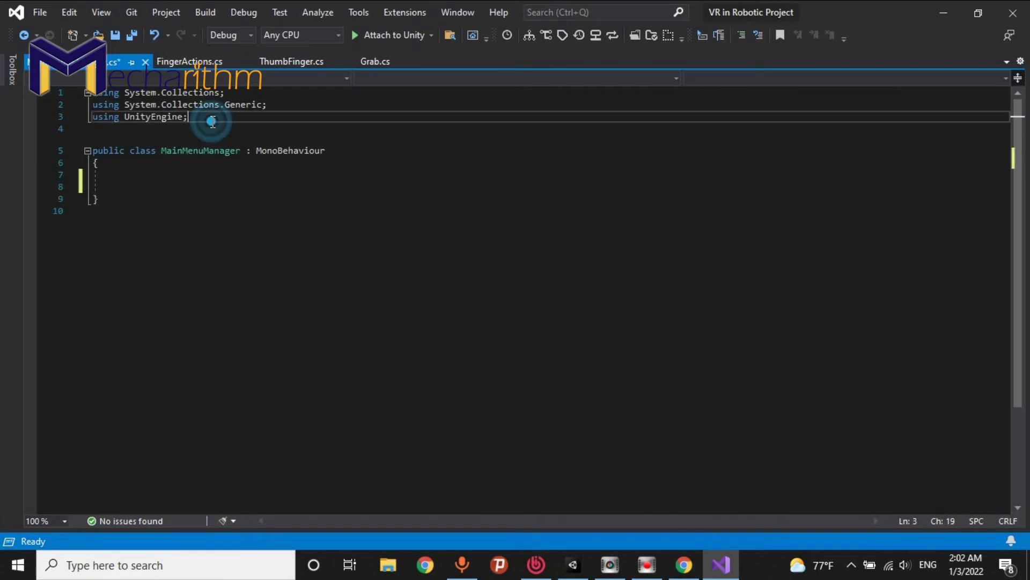
key(Return)
text(using)
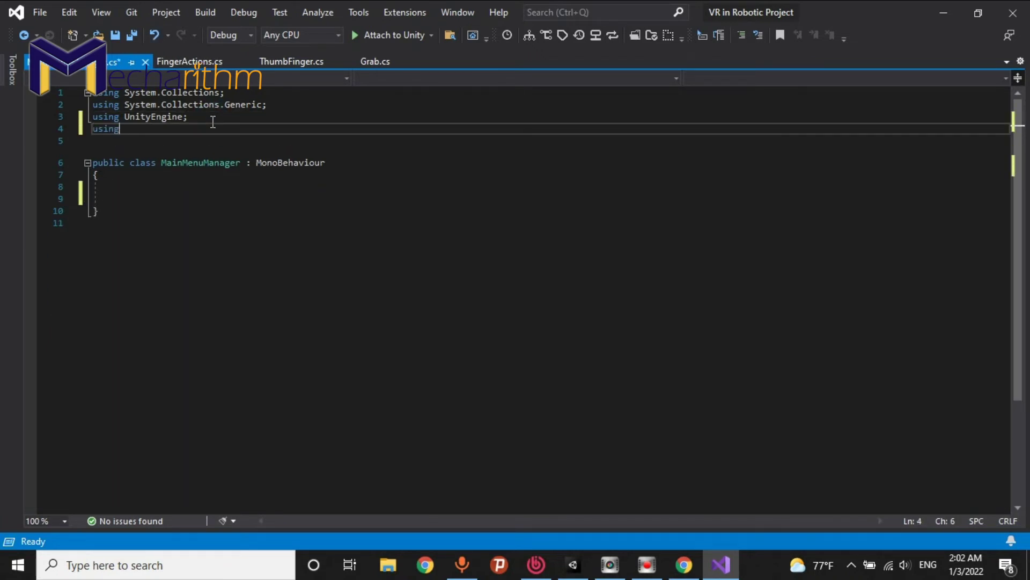
text( unity)
key(BackSpace)
key(BackSpace)
key(BackSpace)
key(BackSpace)
key(BackSpace)
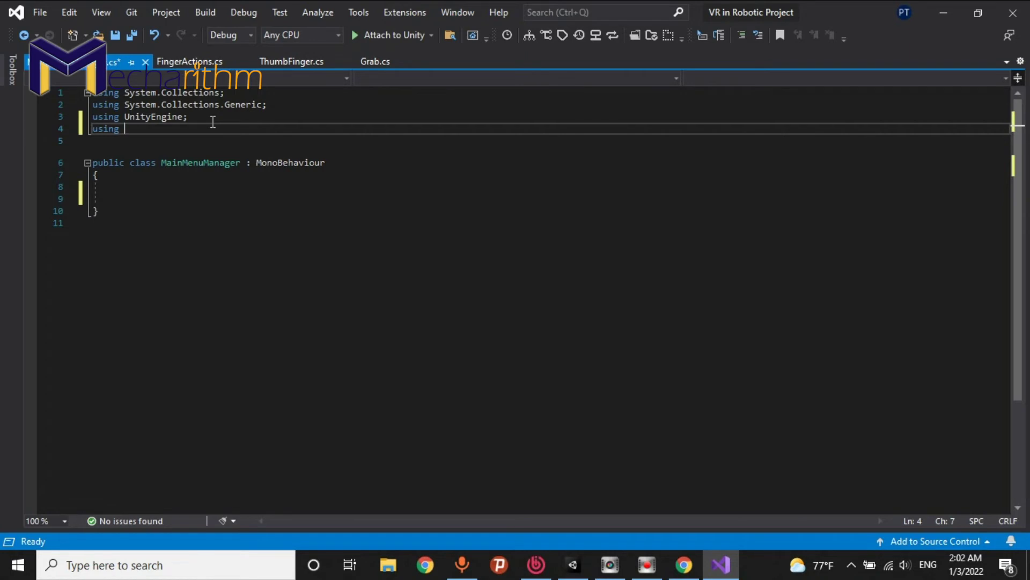
text(UnityEngine.)
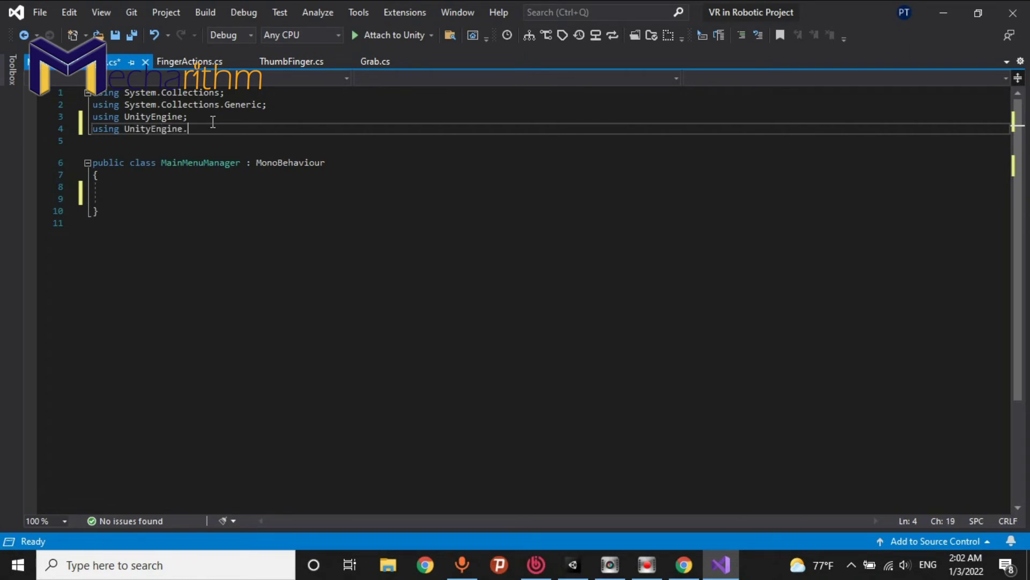
text(Sceneman)
key(Tab)
Declare a public void LoadLevel() method with an empty body inside the MainMenuManager class.
click(139, 190)
click(143, 190)
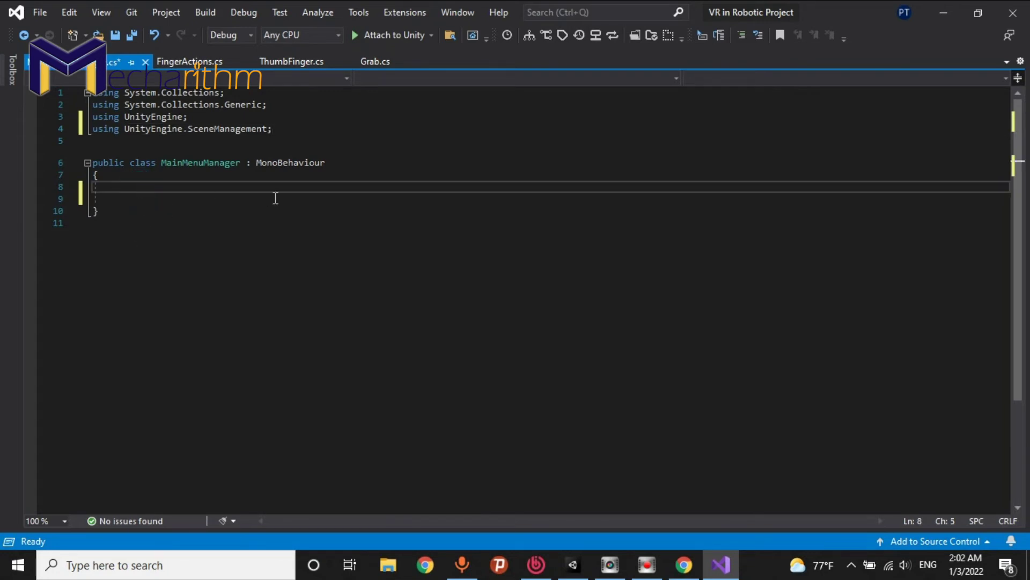
key(Return)
text(public)
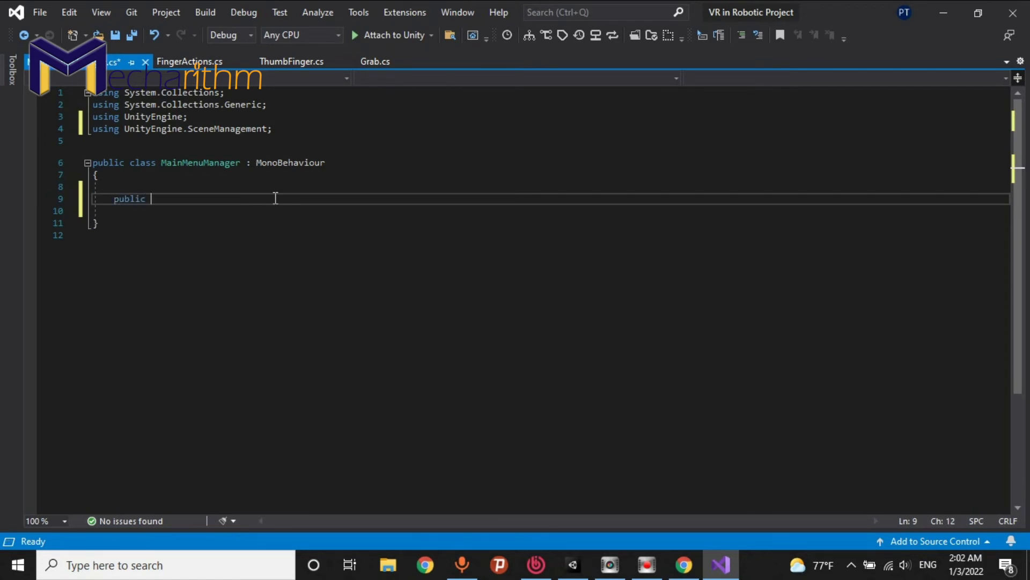
text( void Load)
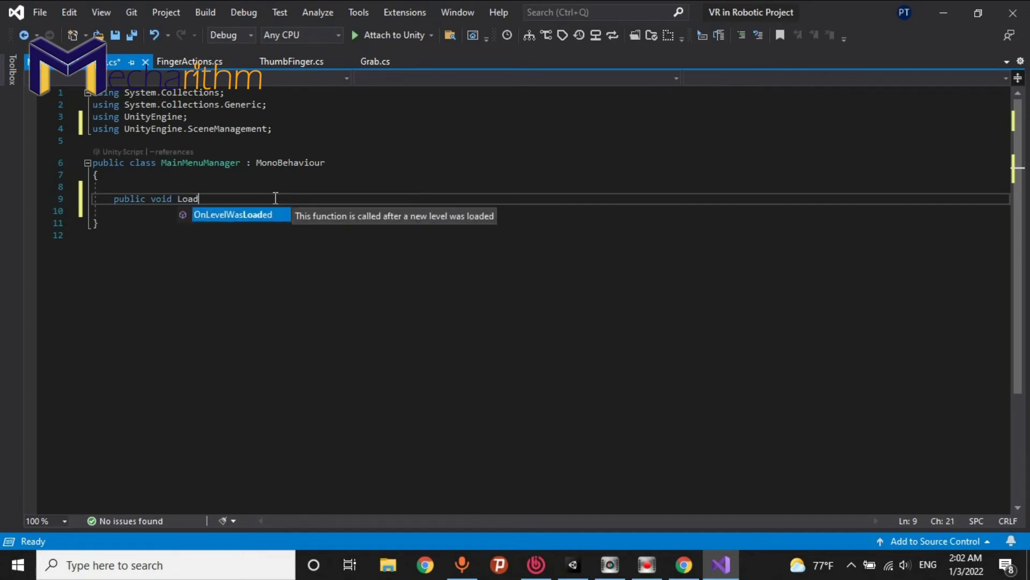
text(Scene)
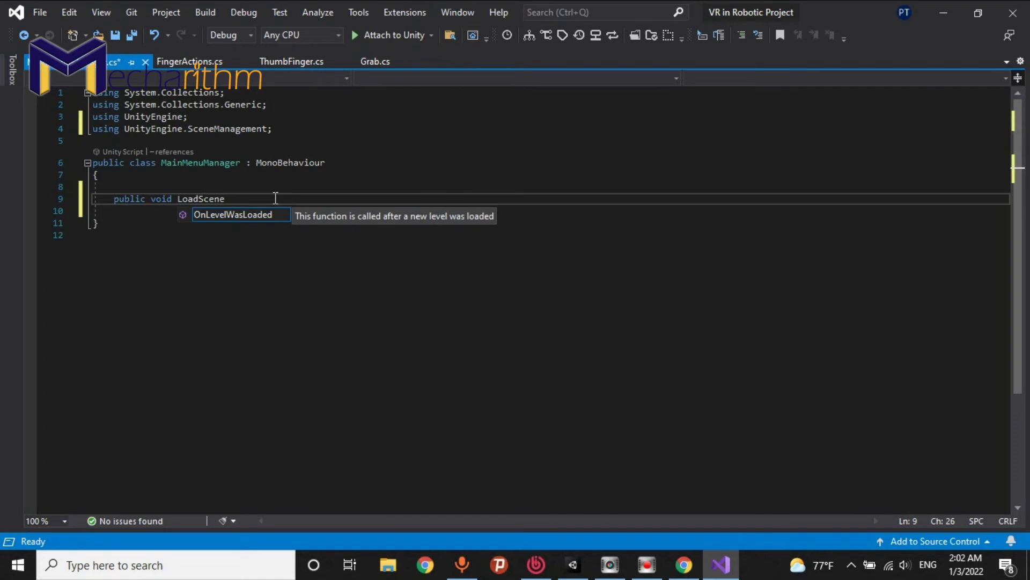
key(BackSpace)
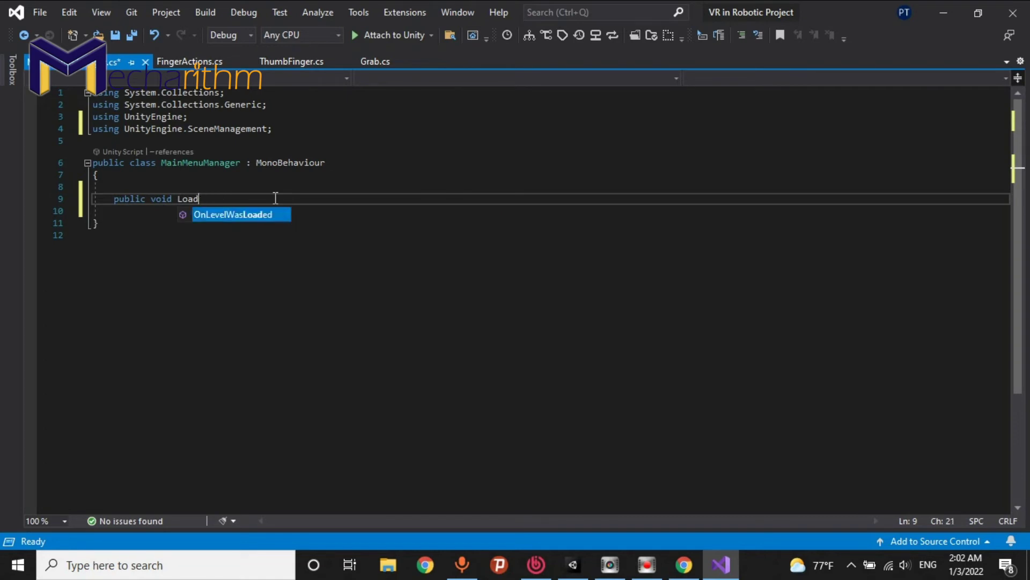
text(Level() {)
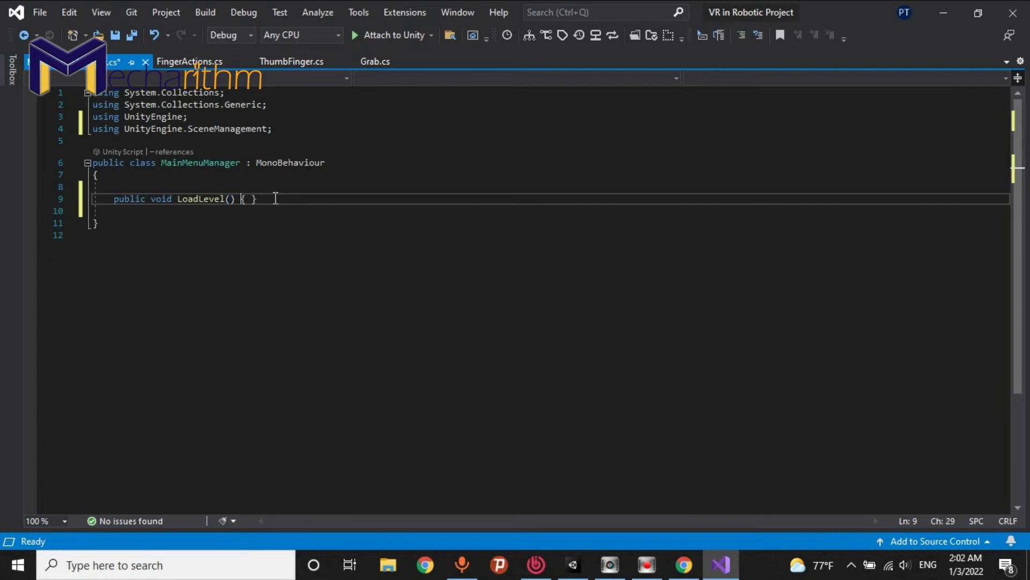
key(Return)
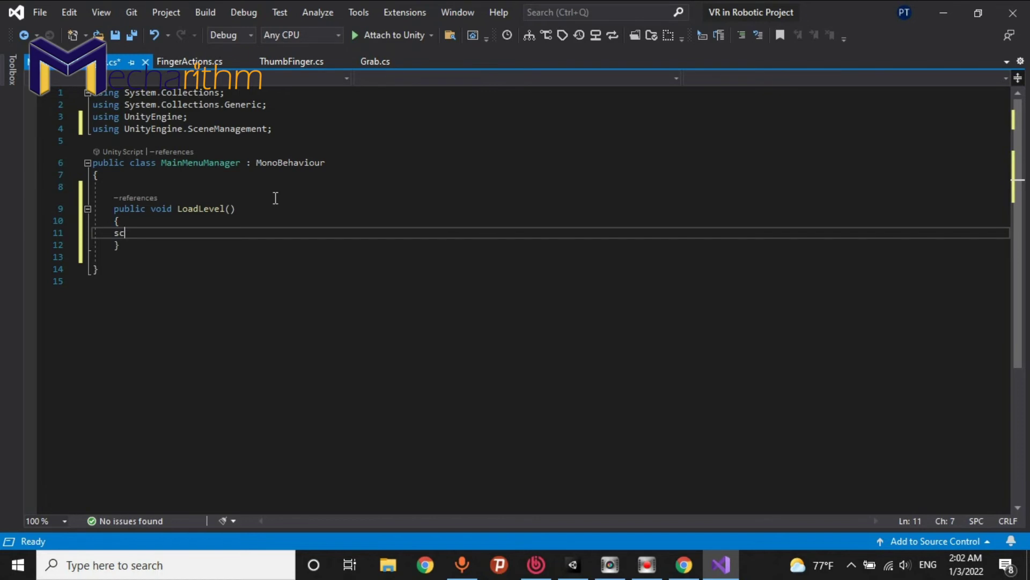
Add a SceneManager.LoadScene(); call inside the LoadLevel method body.
text(sce)
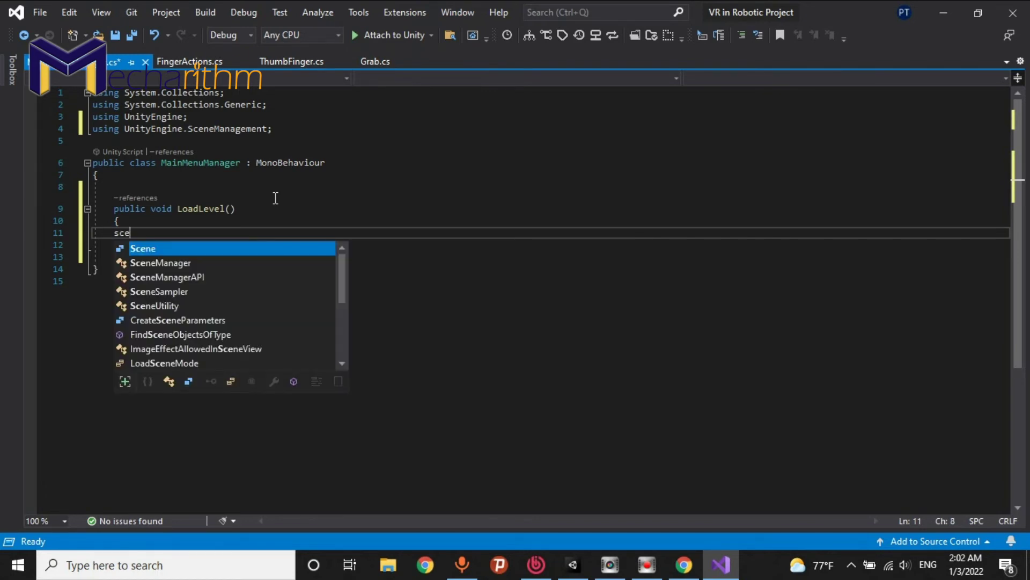
key(Down)
key(Tab)
text(.loa)
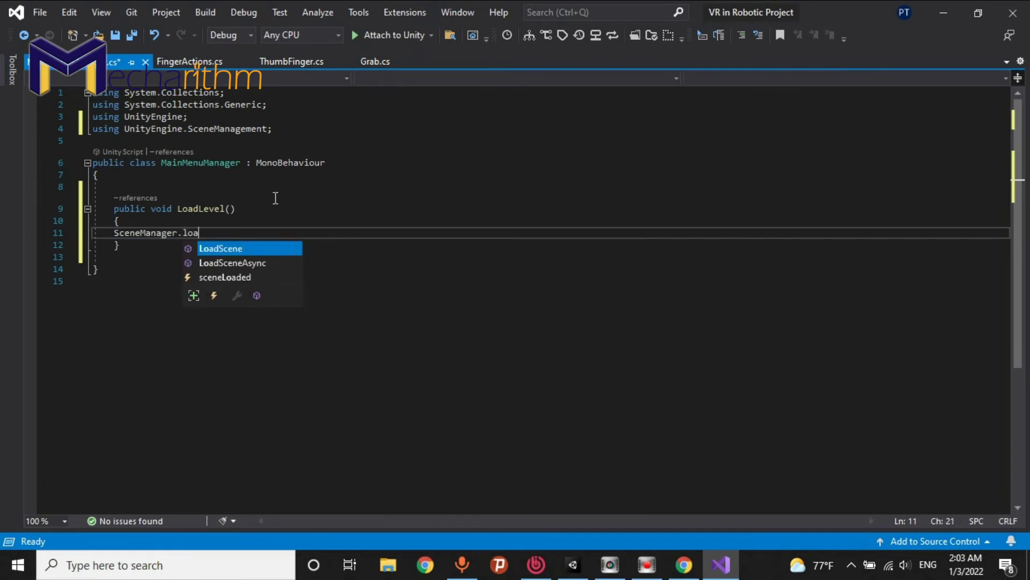
key(Tab)
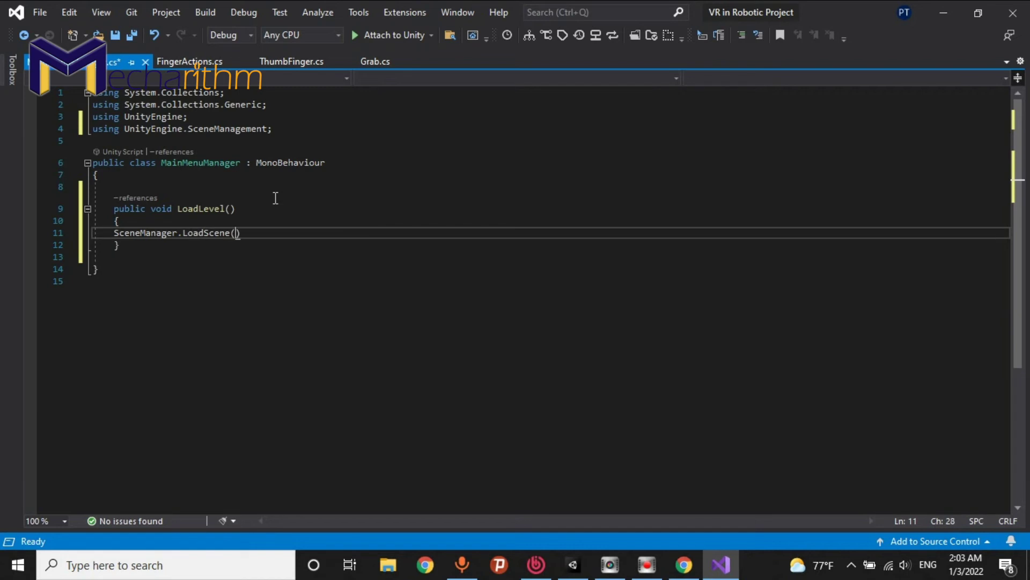
text(();)
Give the LoadLevel method a string parameter named LevelName.
key(Up)
key(Up)
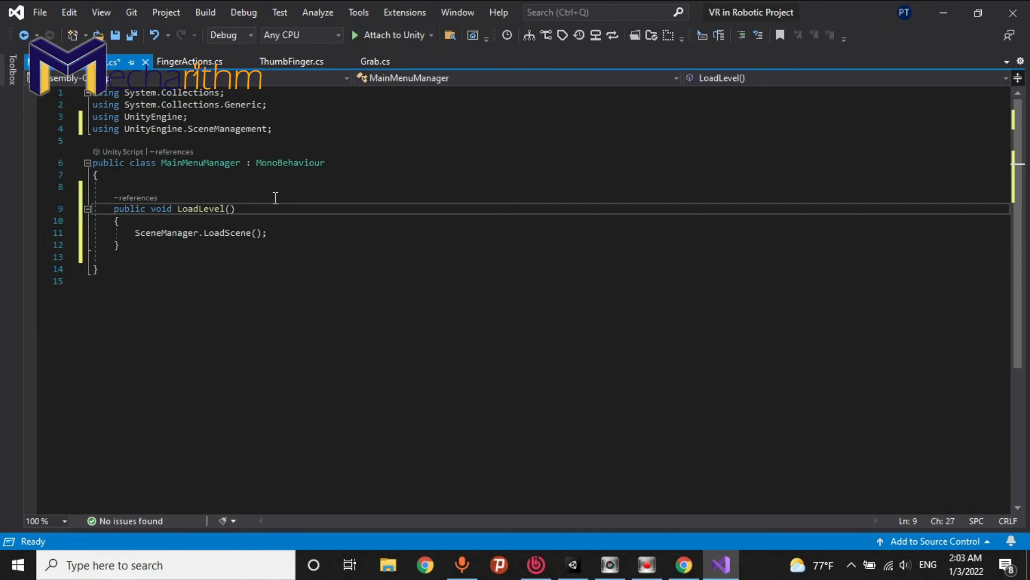
text(strin)
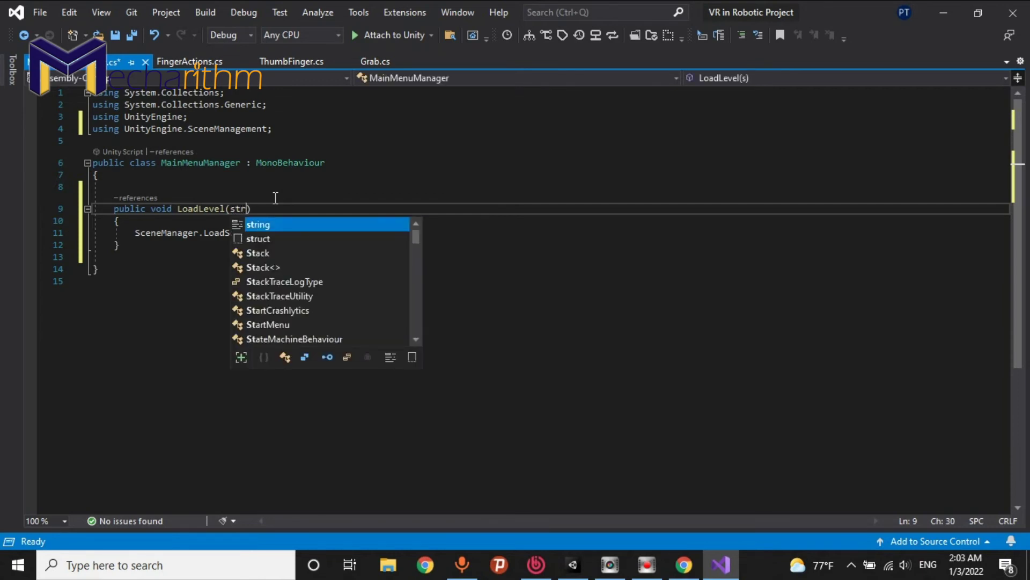
text(g )
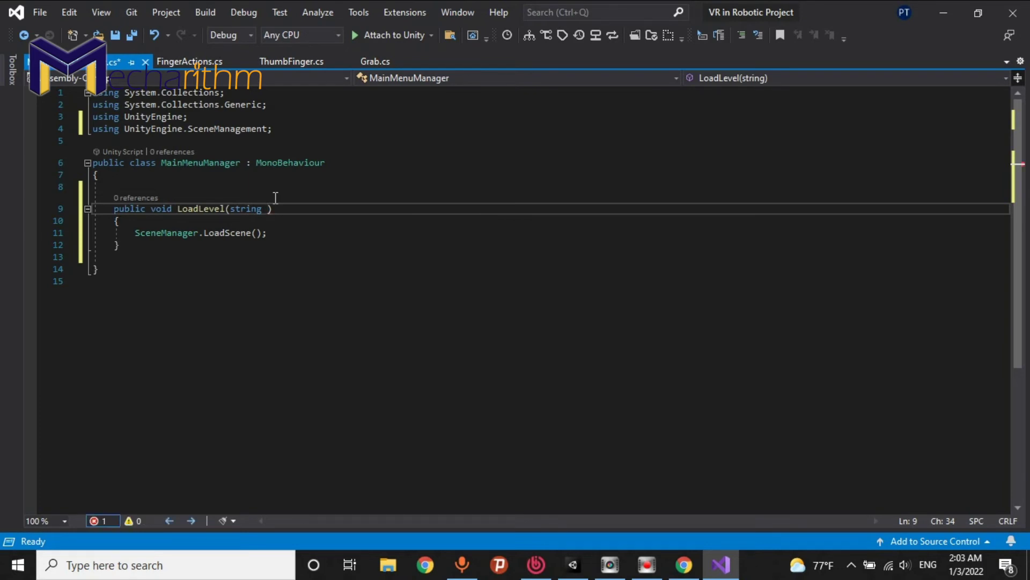
text(LevelName)
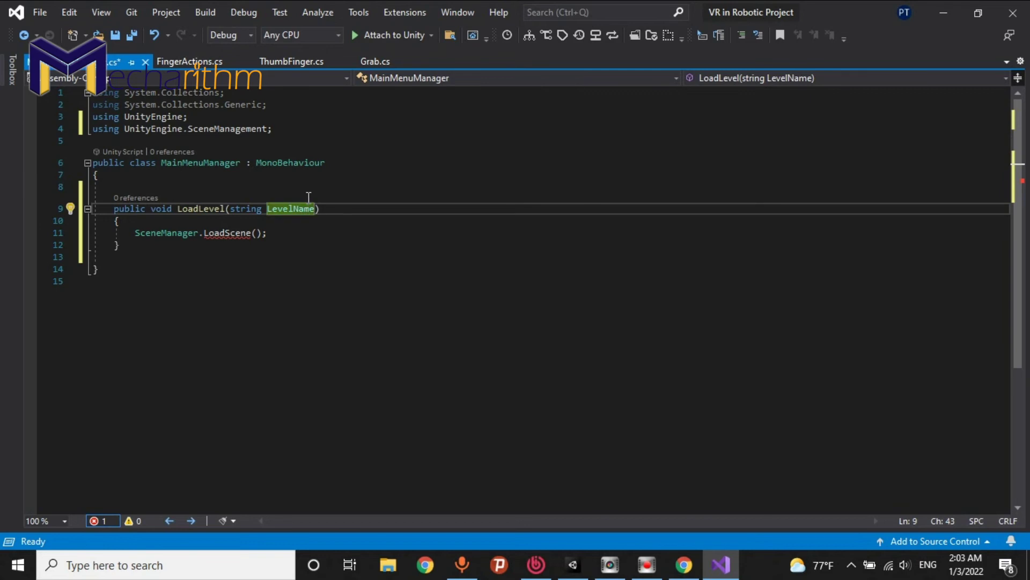
Pass LevelName as the argument of the LoadScene call and save the script.
double_click(292, 208)
click(251, 234)
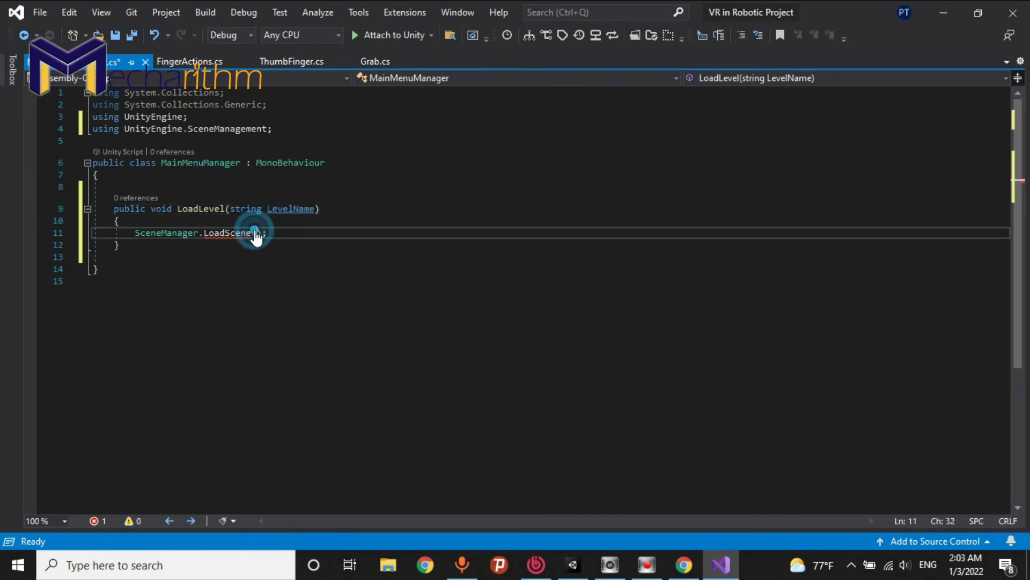
click(341, 231)
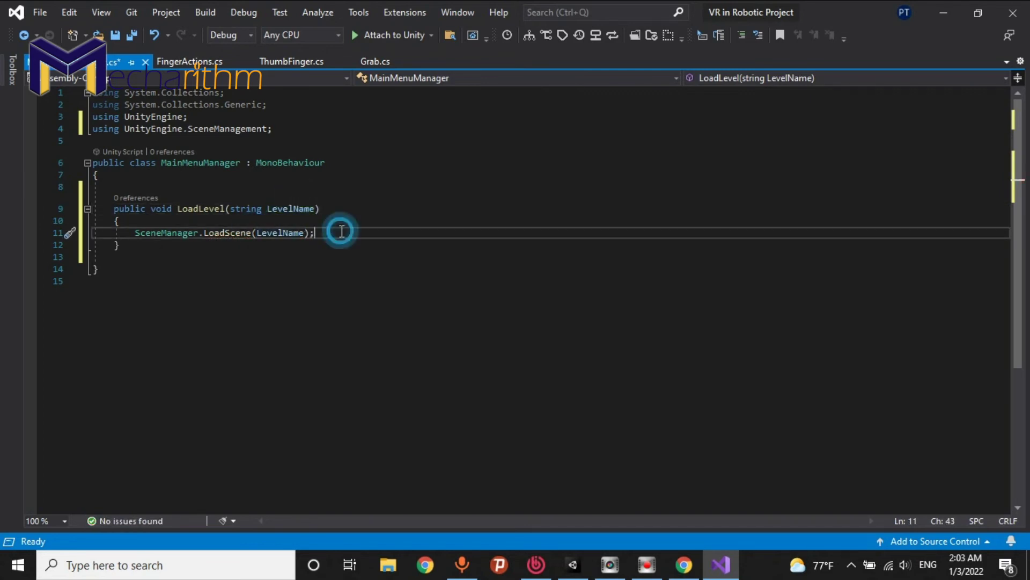
key(ctrl+s)
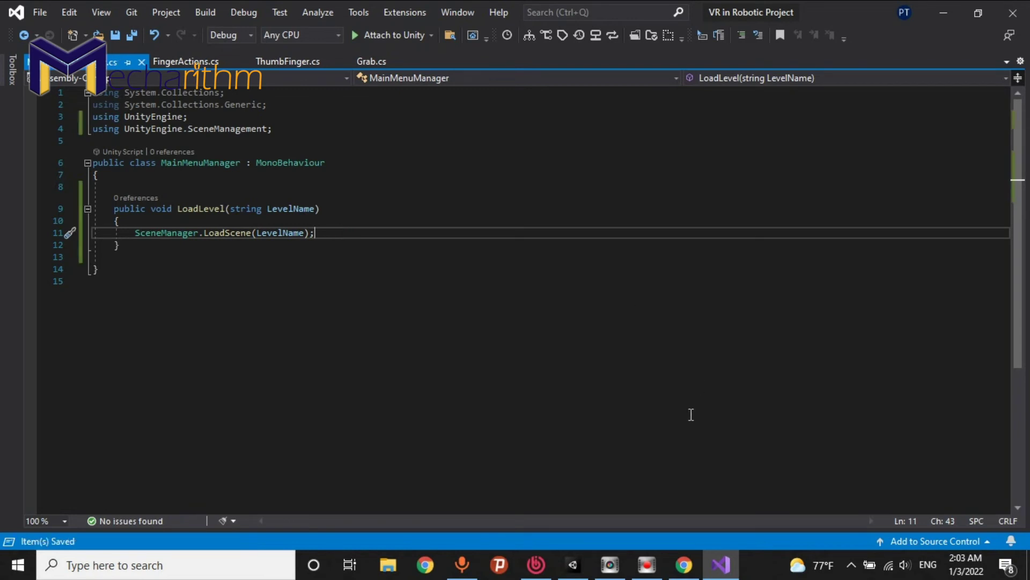
Switch to Unity and check the Main Menu Manager component on the Canvas object.
click(573, 563)
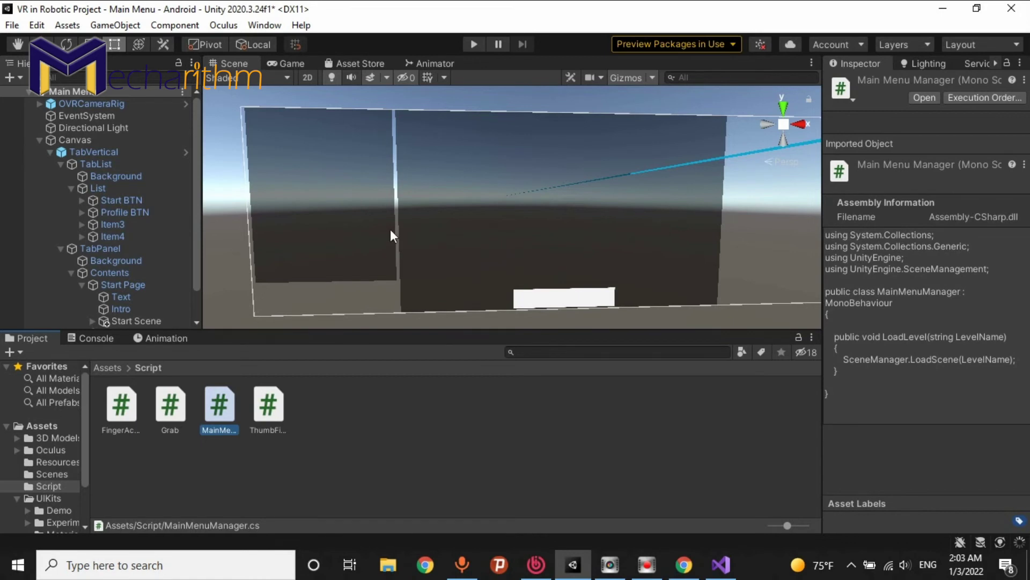
click(78, 143)
scroll(1008, 285, down, 3)
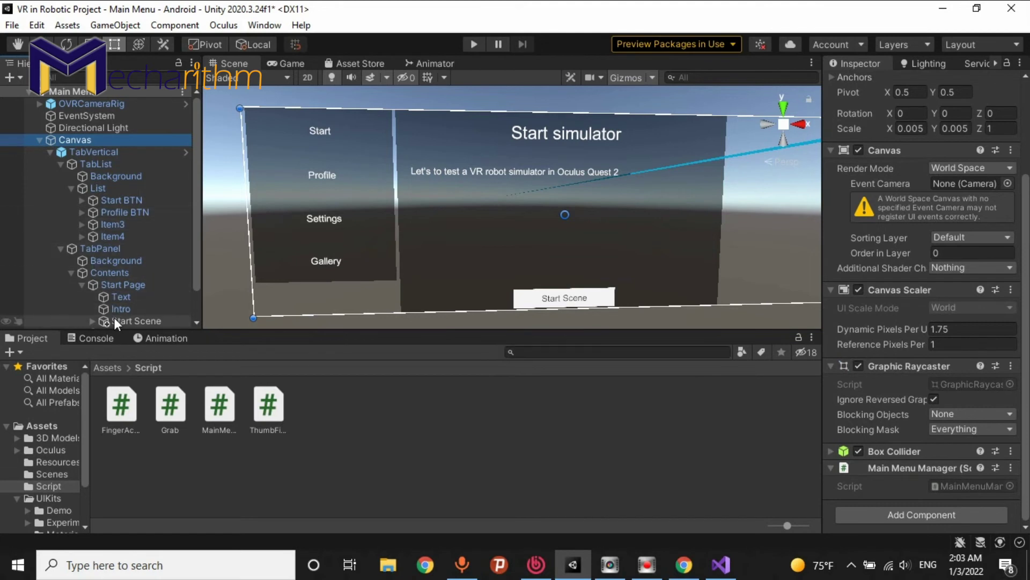
Add an On Click event to the Start Scene button and assign the Canvas as its target object.
click(72, 189)
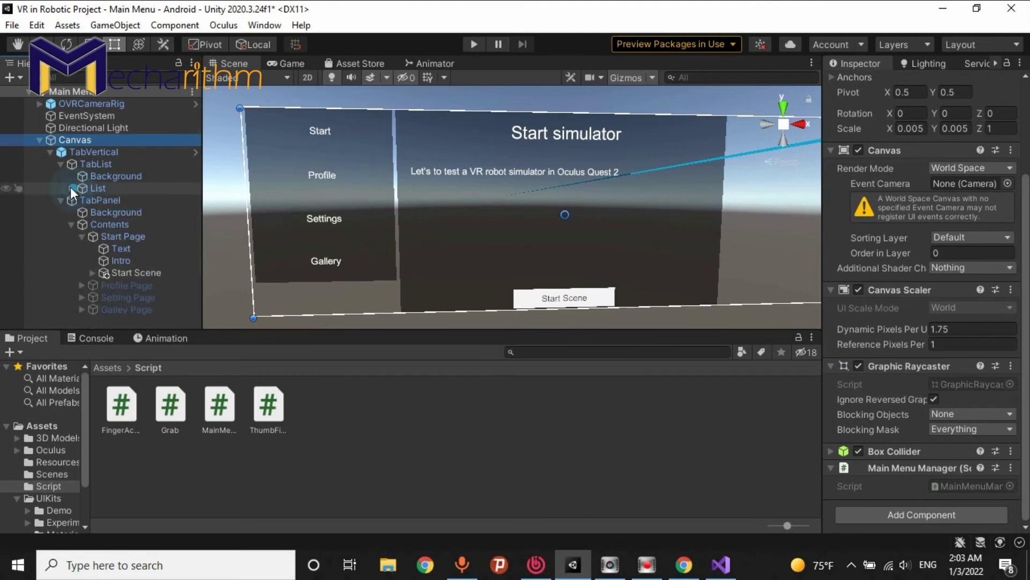
click(131, 274)
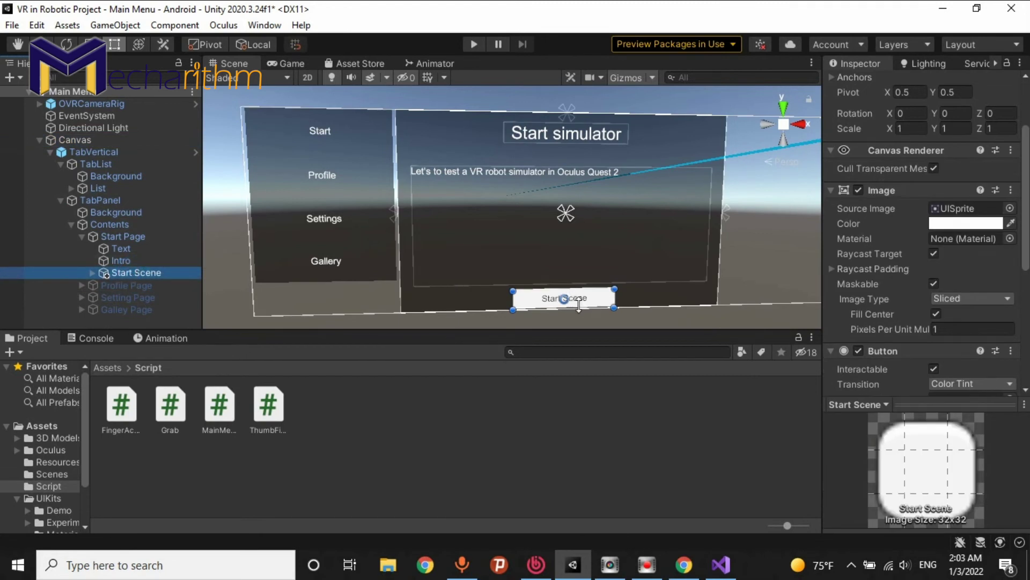
scroll(976, 341, down, 10)
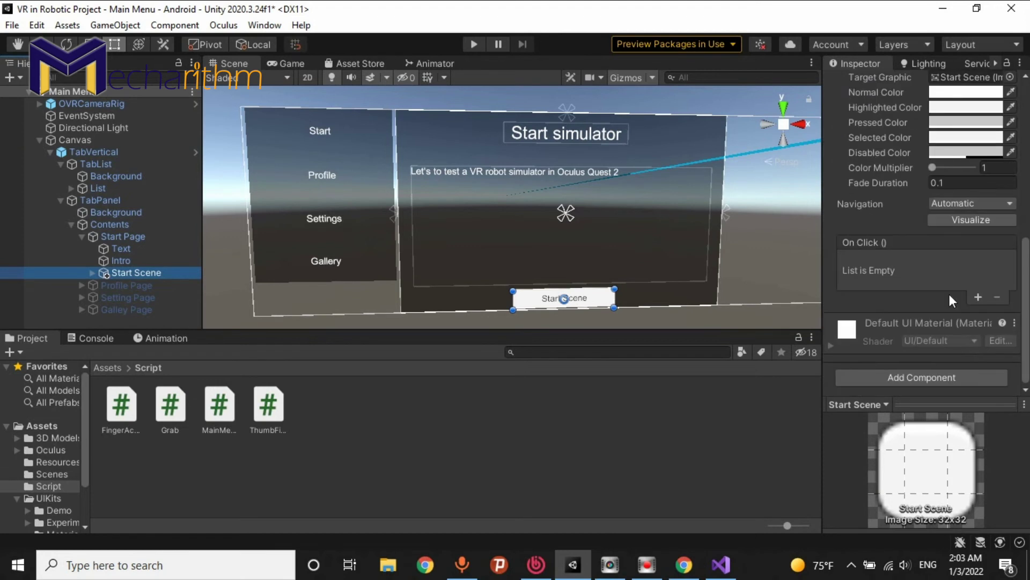
click(980, 296)
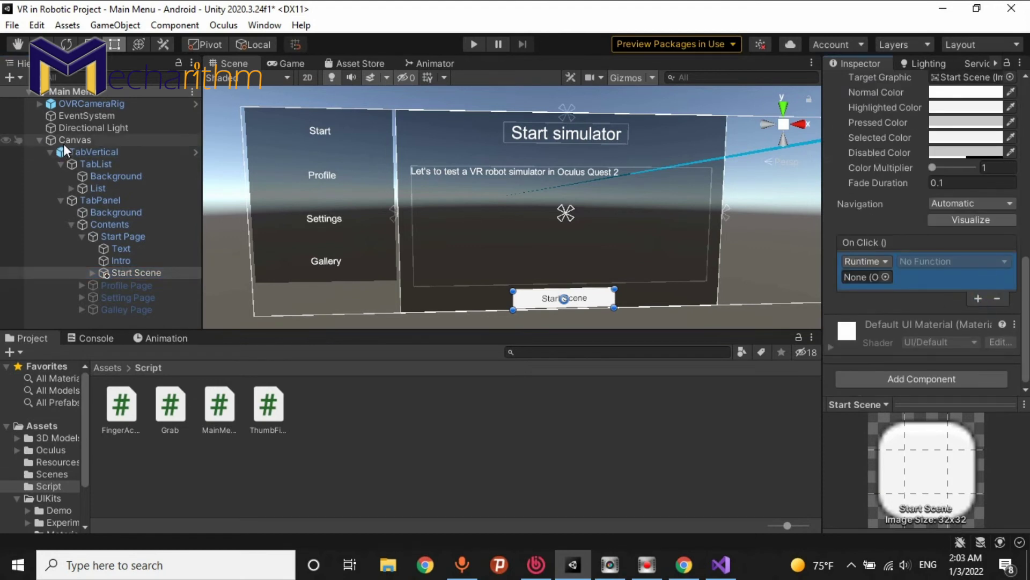
drag(64, 144, 795, 296)
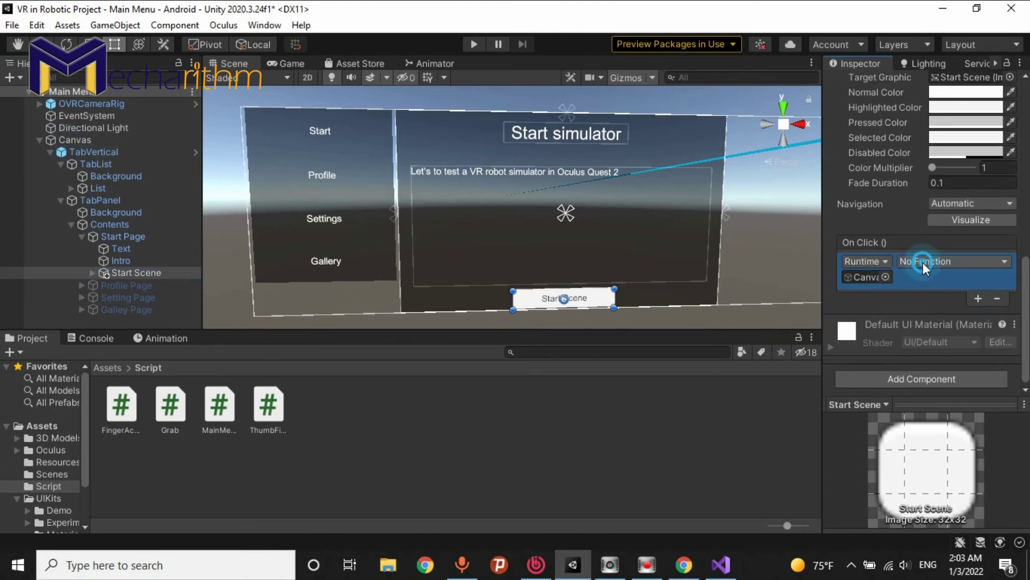
Make the On Click event call MainMenuManager's LoadLevel (string) function with the argument "Level1".
click(924, 261)
mouse_move(937, 401)
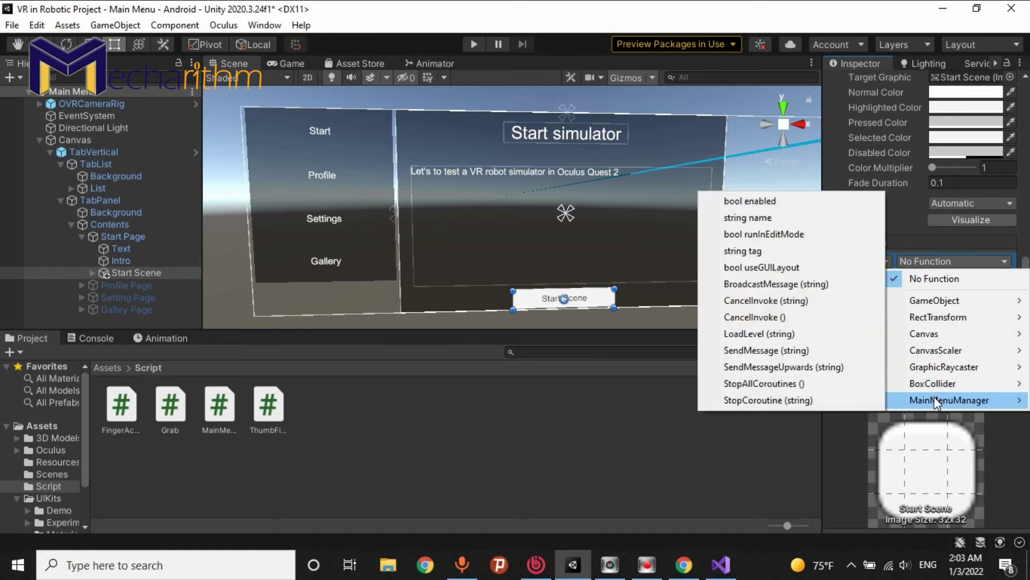
click(768, 334)
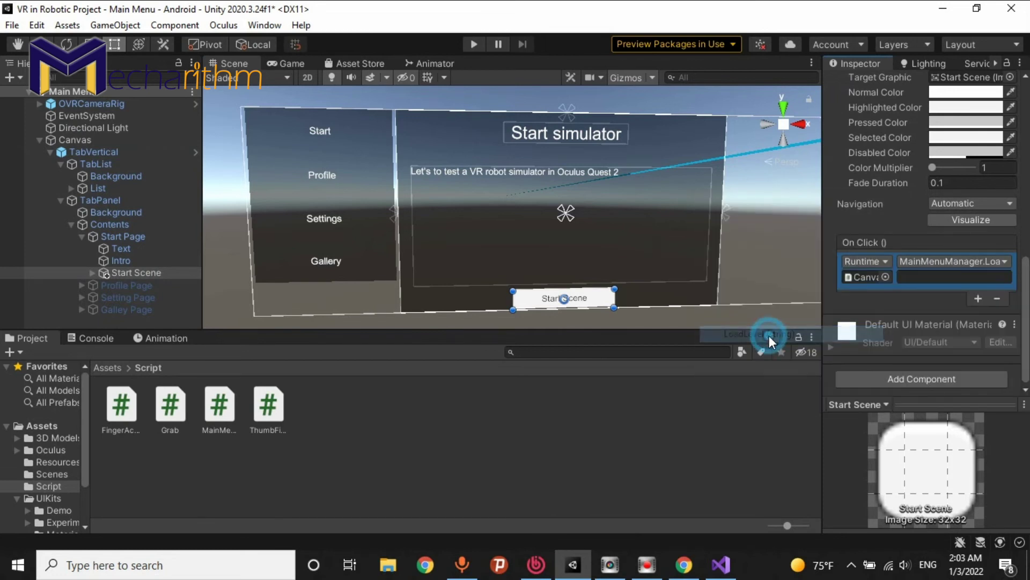
click(931, 278)
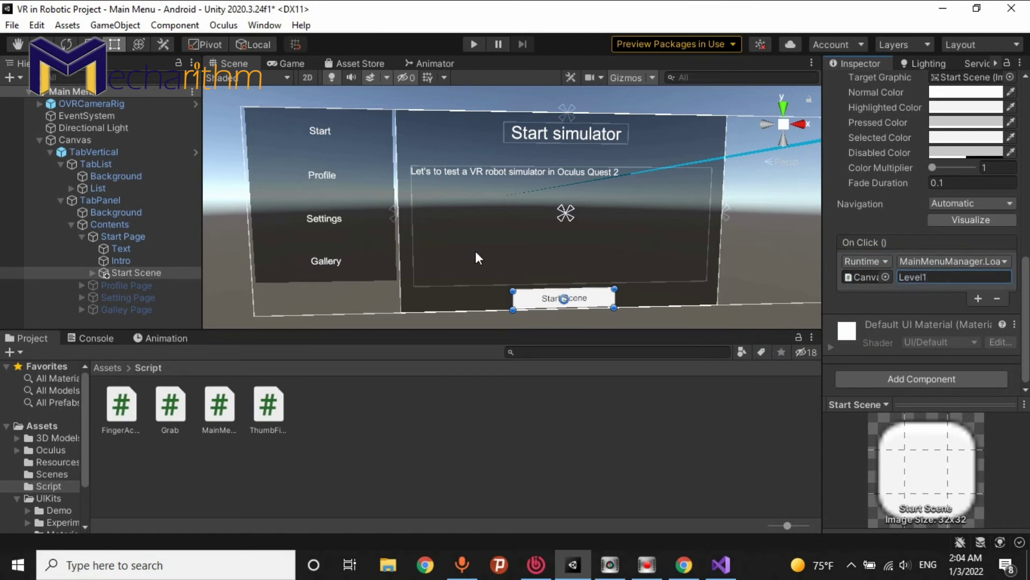
Check the exact name of the level scene file in the Scenes folder.
click(108, 365)
double_click(275, 405)
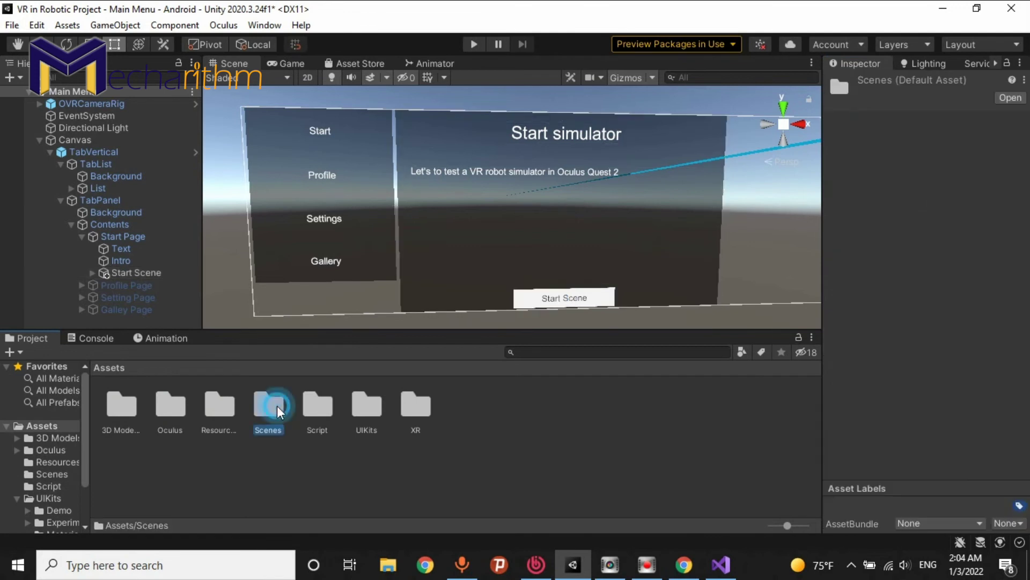
click(134, 421)
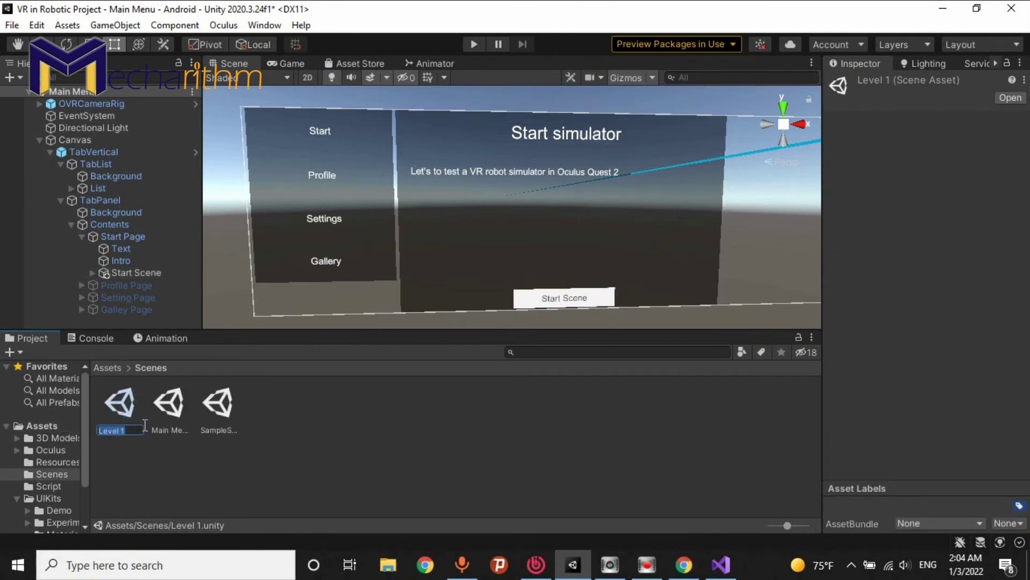
click(295, 439)
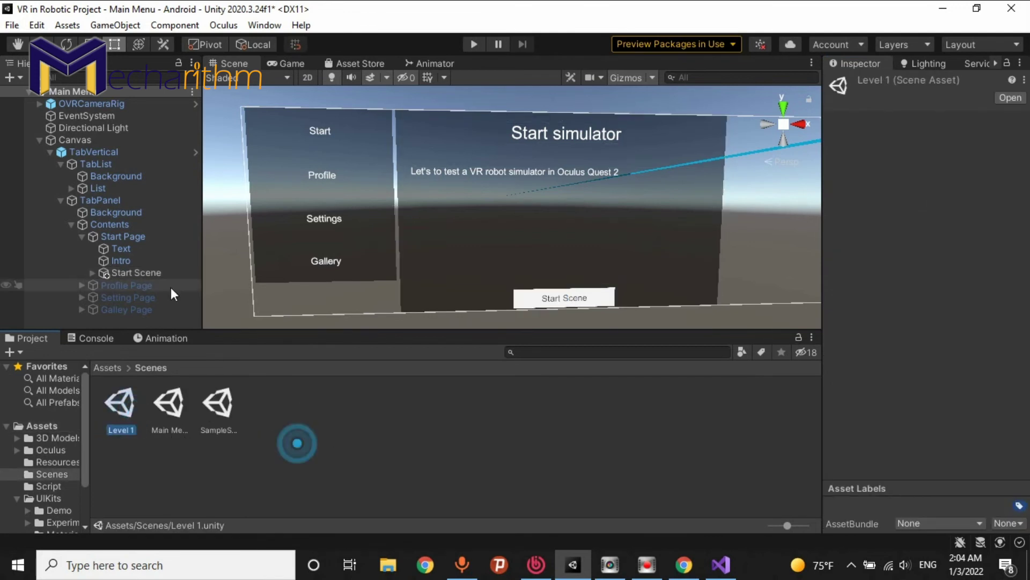
Set the LoadLevel argument of the Start Scene button's On Click event to "Level 1".
click(134, 274)
scroll(951, 349, down, 10)
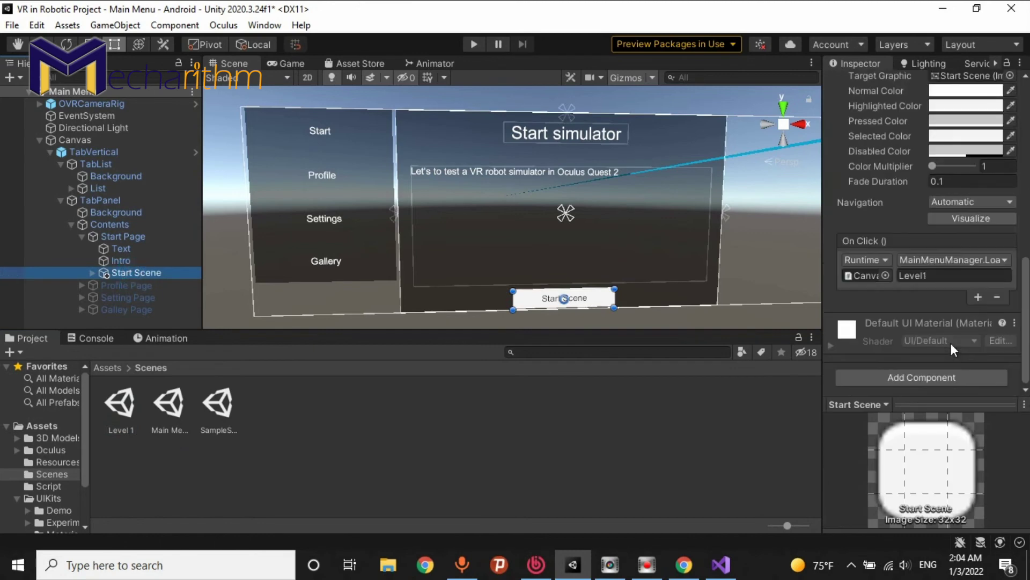
click(931, 275)
text(Level 1)
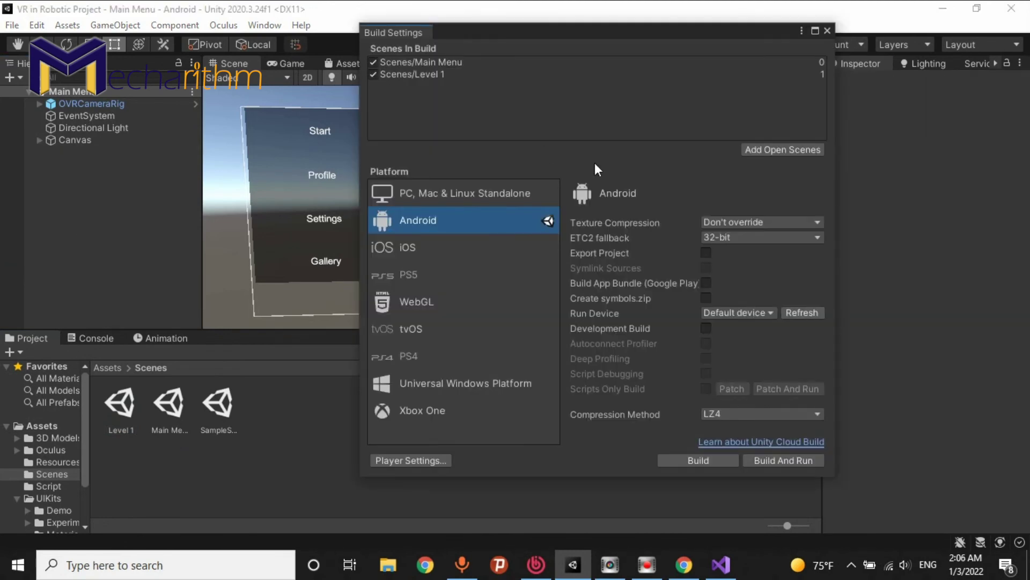
Build the Android project with the Main Menu and Level 1 scenes.
click(698, 460)
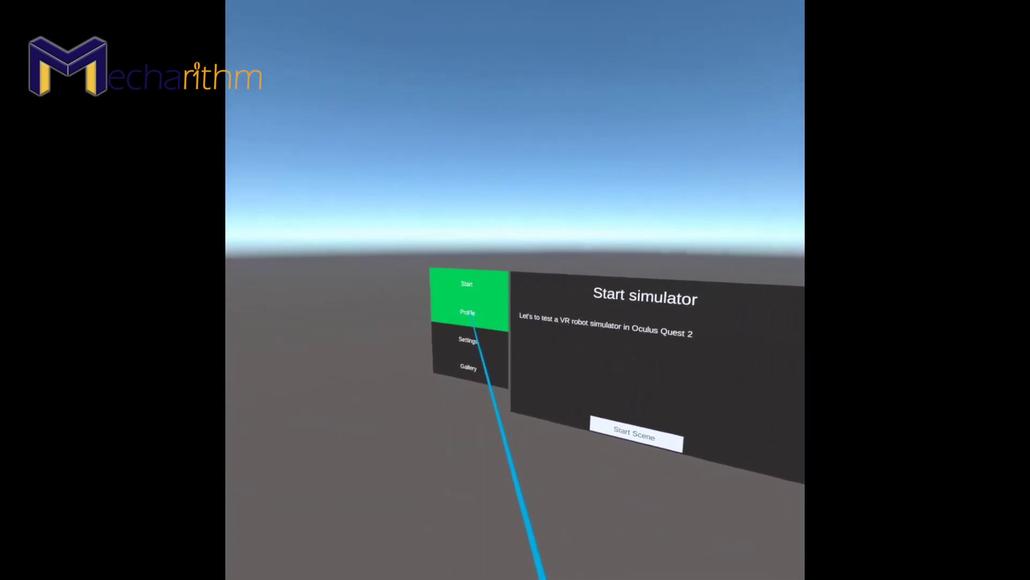
Test the built menu in VR by viewing the Profile, Settings and Gallery pages and scrolling through the gallery items.
click(471, 313)
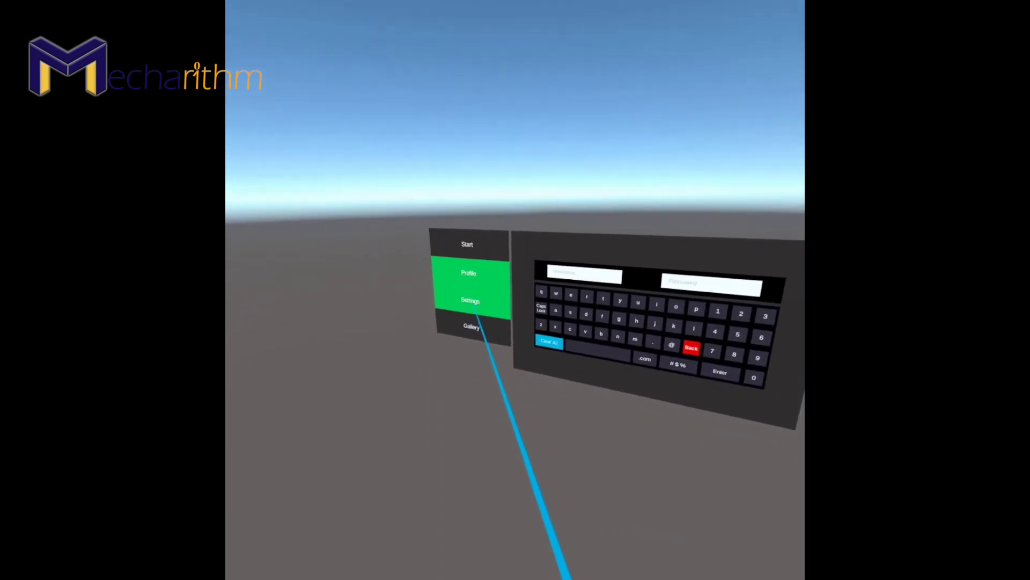
click(472, 310)
click(445, 356)
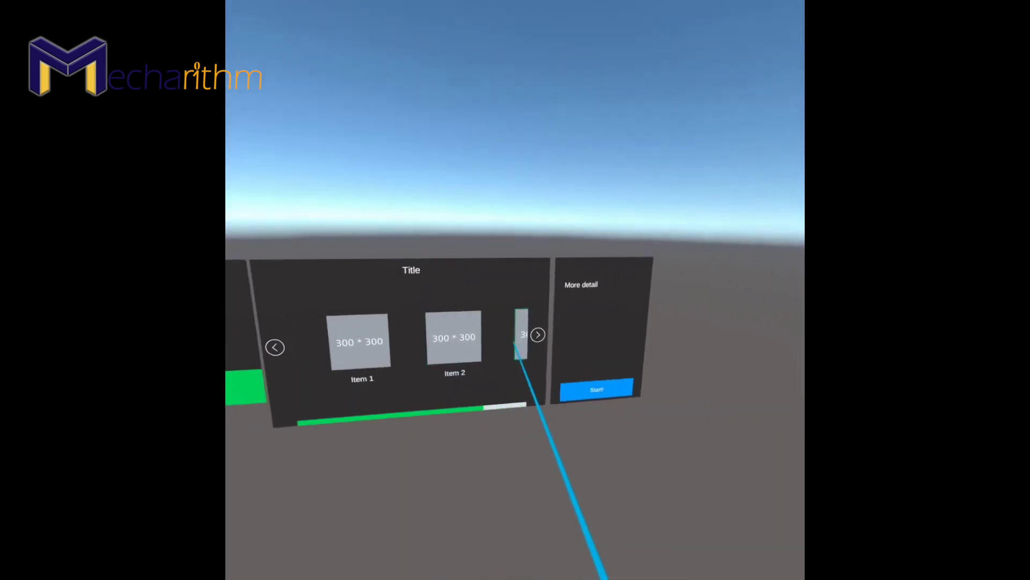
drag(488, 346, 502, 349)
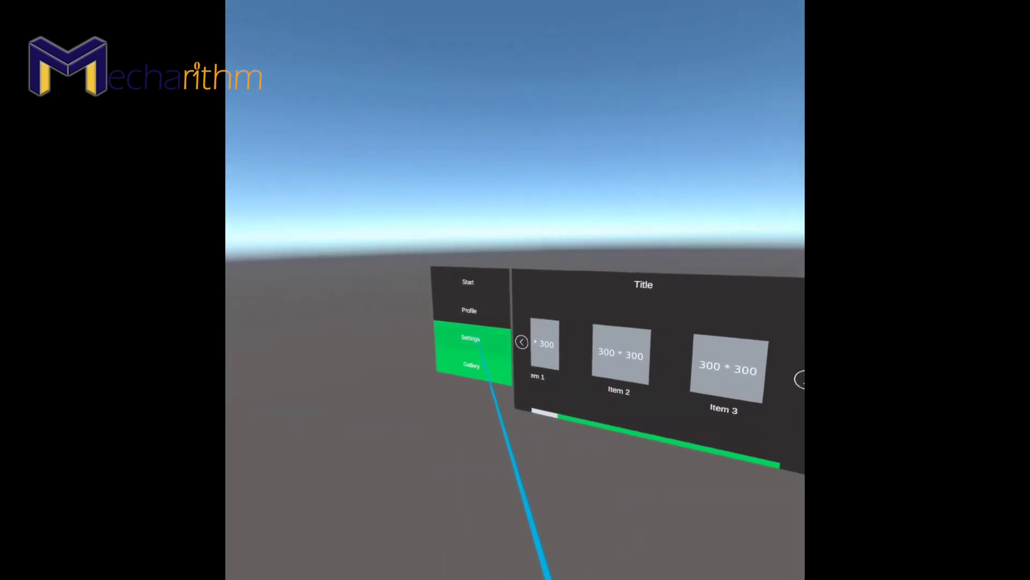
On the VR Settings page, set anti-aliasing to 8 and volume to High, and switch the interaction to Eye and back to Left hand.
click(477, 341)
click(581, 362)
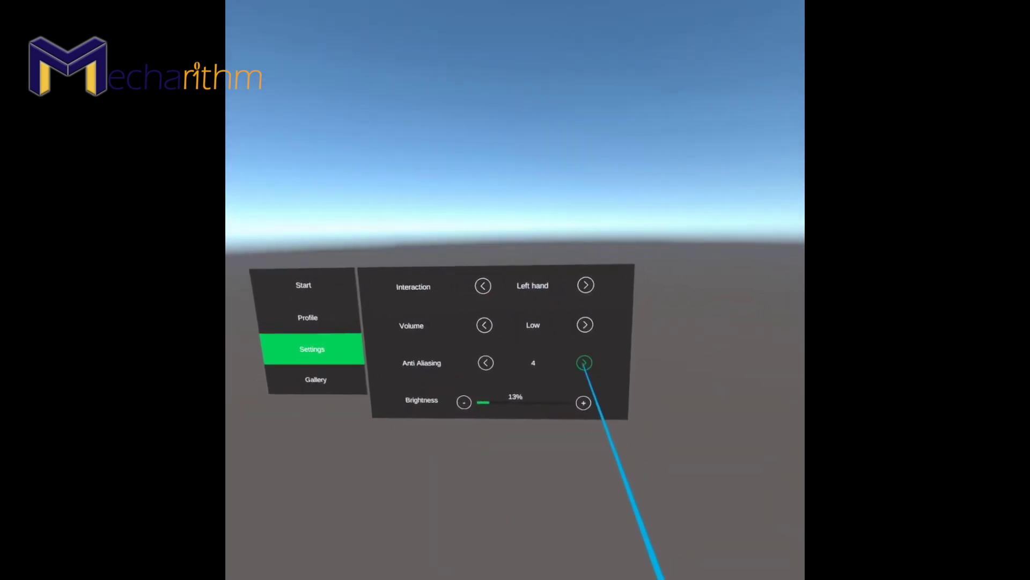
click(585, 363)
click(585, 325)
click(585, 325)
click(586, 285)
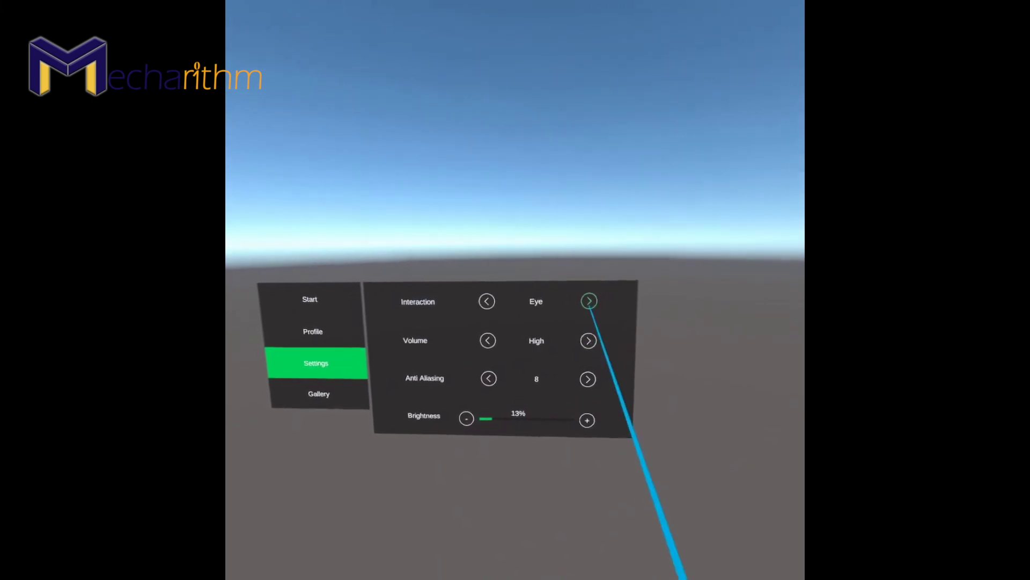
click(487, 301)
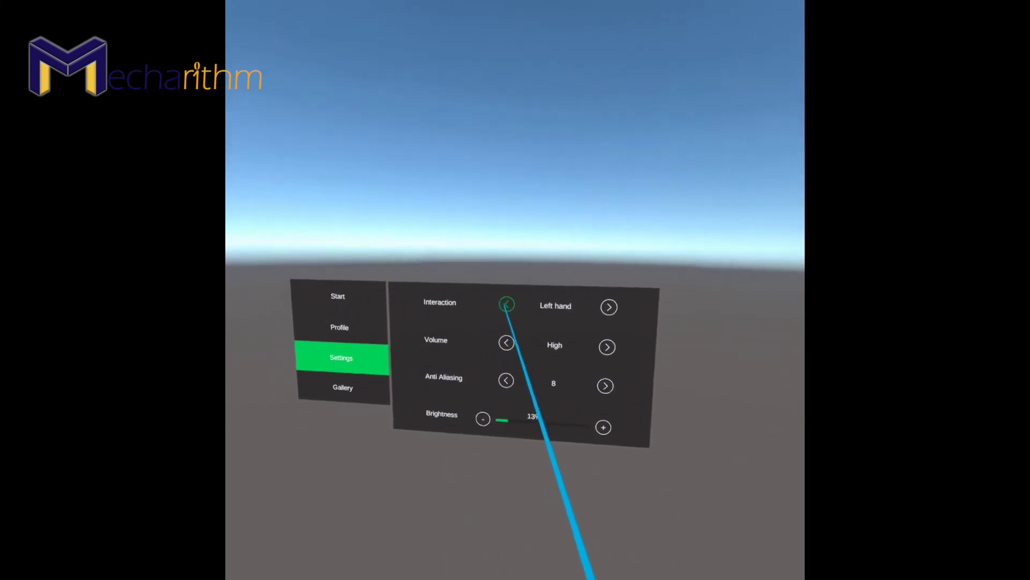
Enter sample text in the username field of the VR Profile page using the virtual keyboard.
click(488, 319)
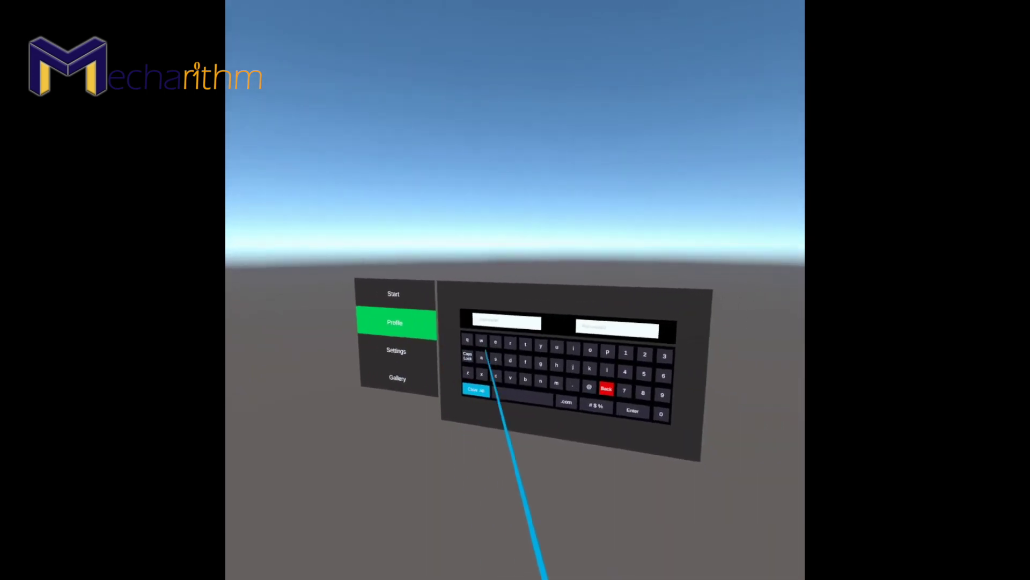
click(542, 390)
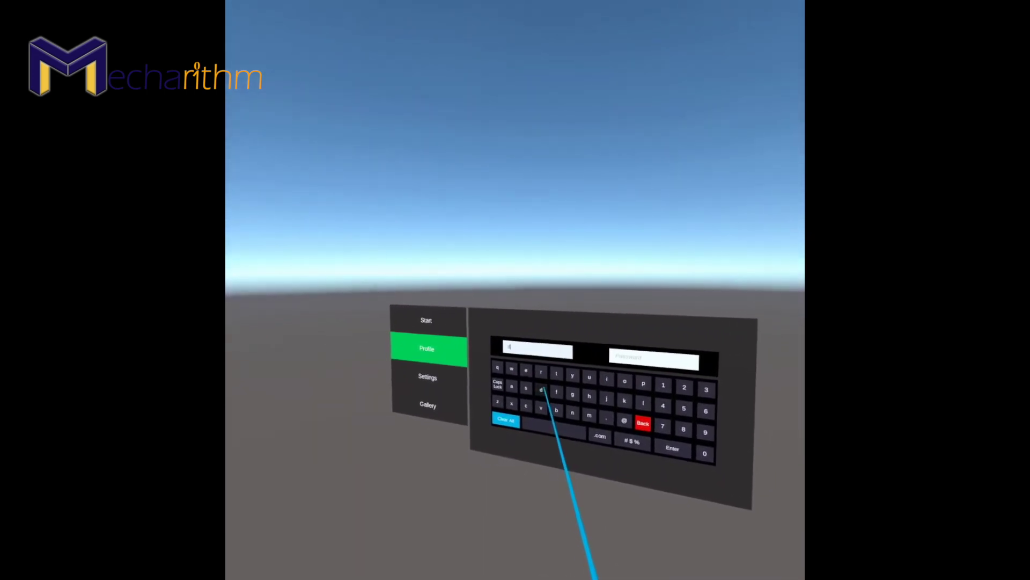
text(fnghm)
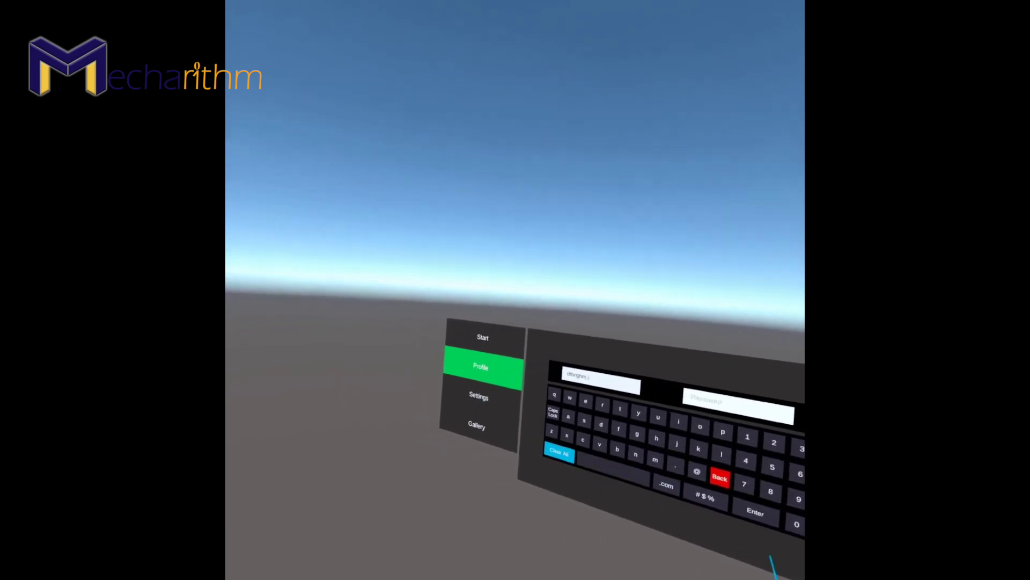
Return to the VR menu's Start page and launch the level with the Start Scene button.
click(509, 364)
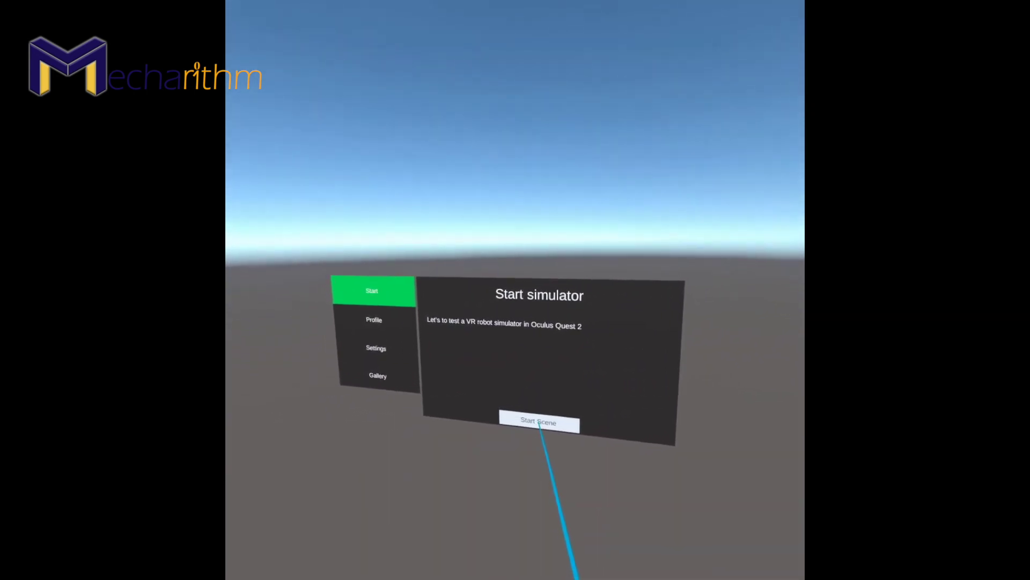
click(539, 423)
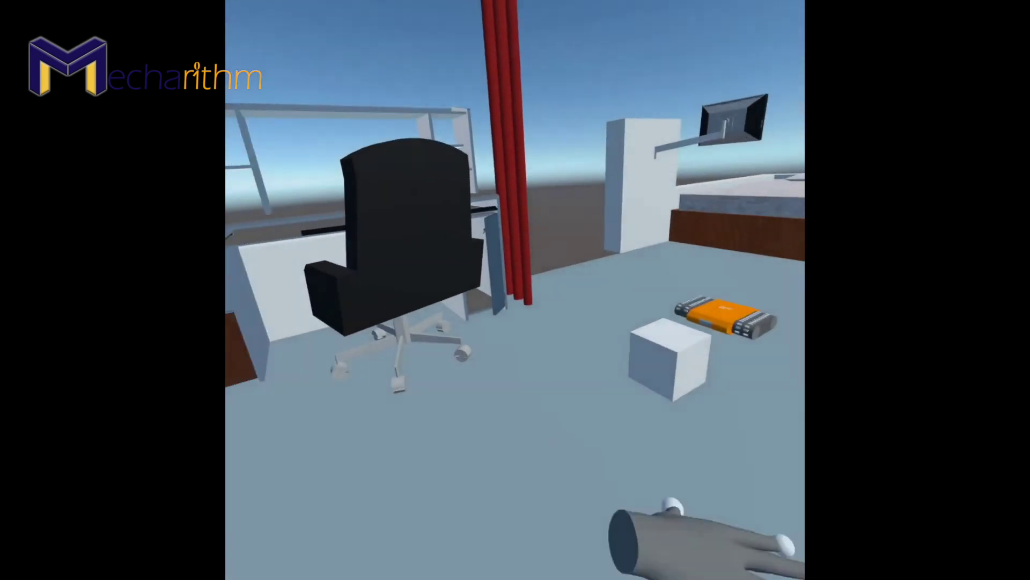